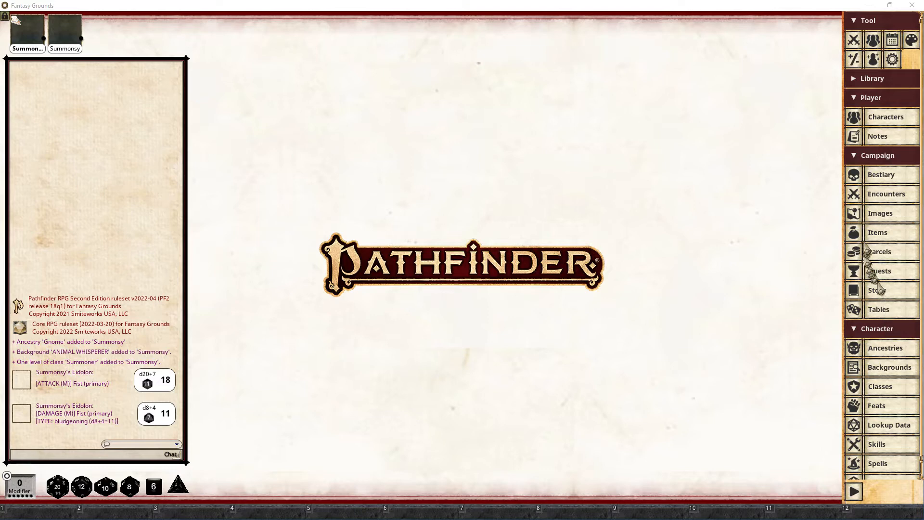
- Look through the backgrounds included in the Pathfinder 2 RPG - Secrets of Magic module, and close the module library
click(869, 79)
click(882, 99)
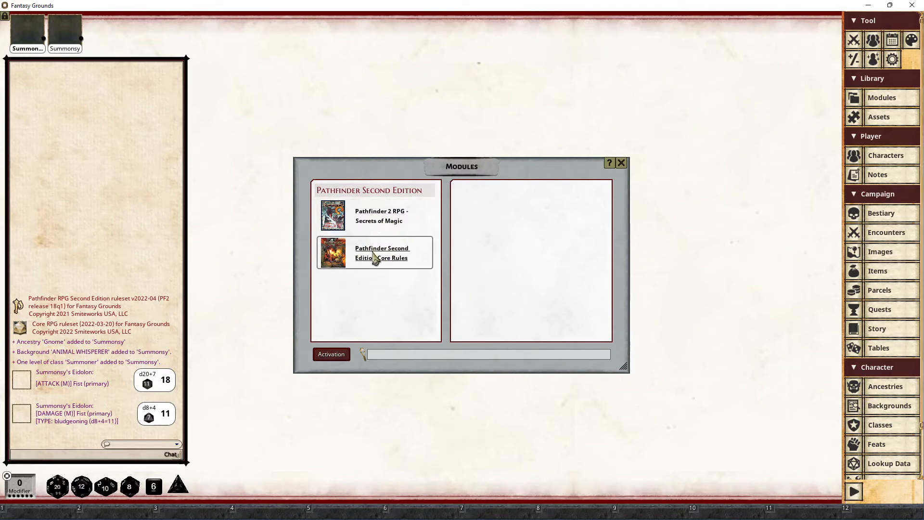
click(385, 221)
click(491, 191)
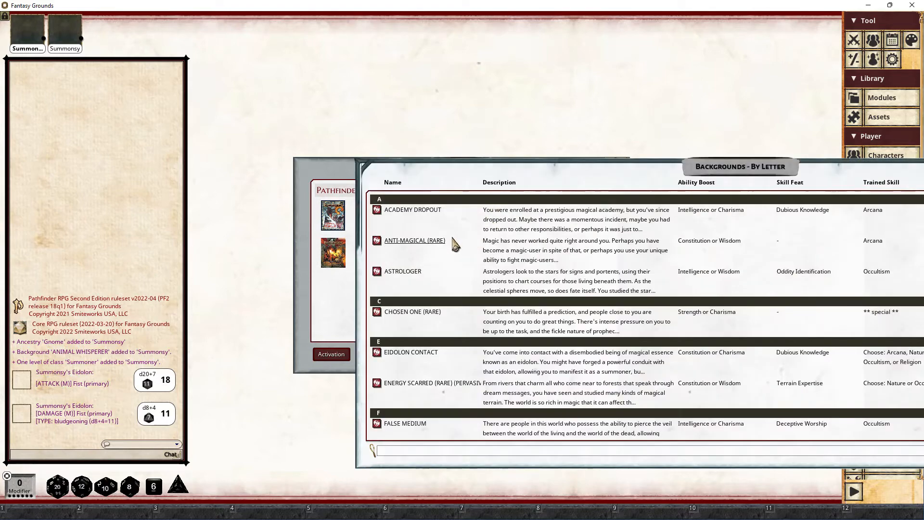
scroll(462, 245, down, 5)
scroll(474, 246, down, 3)
drag(702, 169, 484, 143)
click(899, 137)
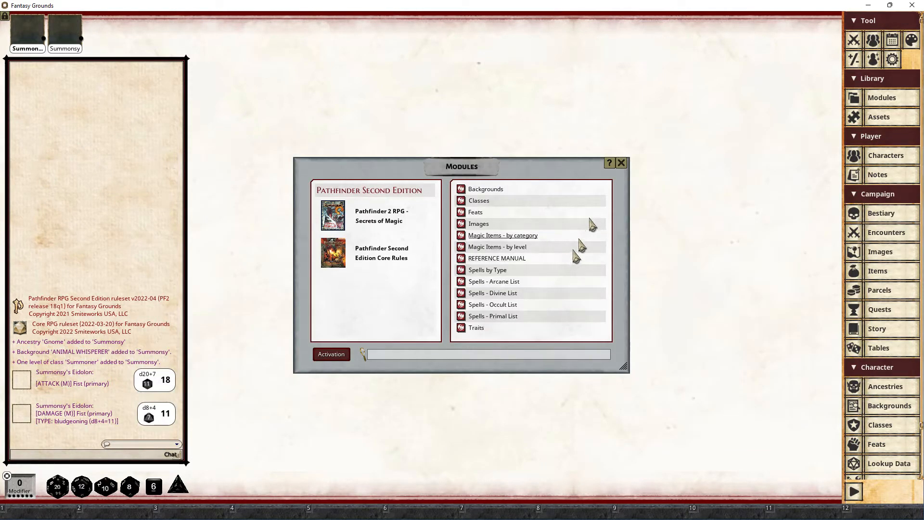
click(621, 163)
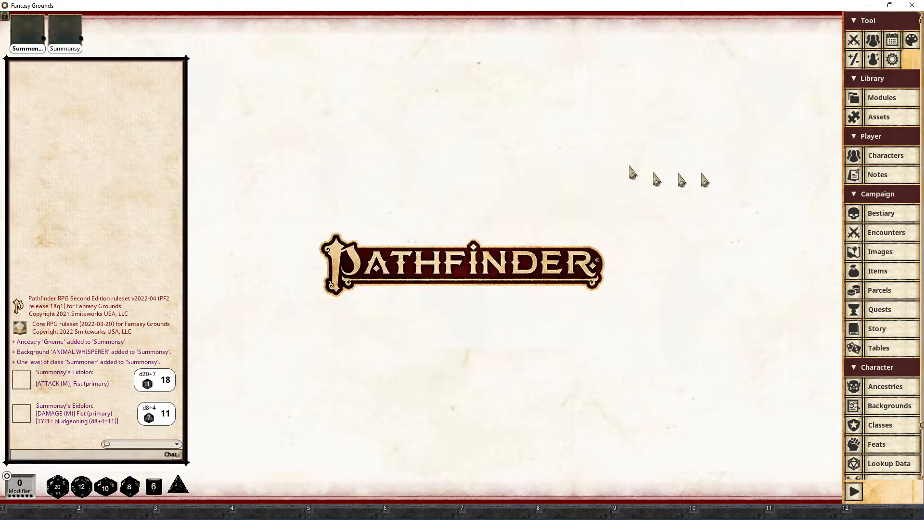
- Create a new character named "Summoner test" and arrange its sheet and creation tracker side by side
click(863, 162)
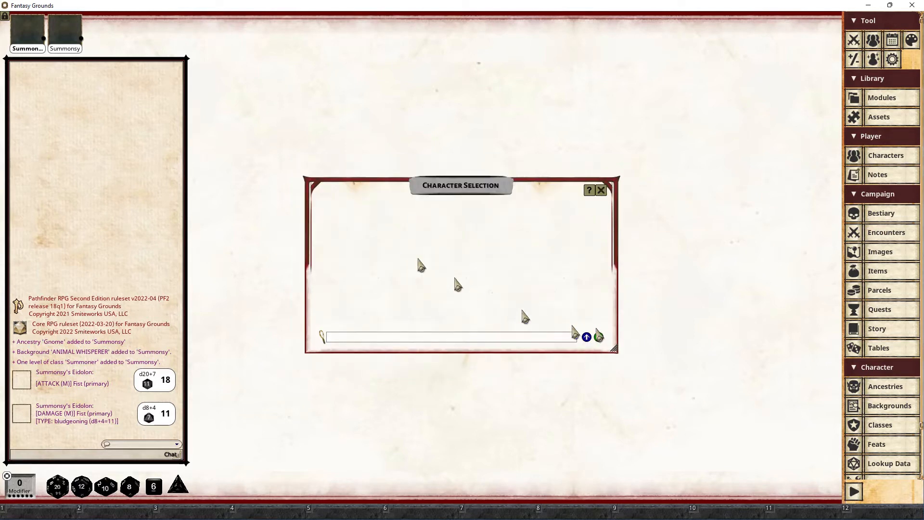
click(598, 337)
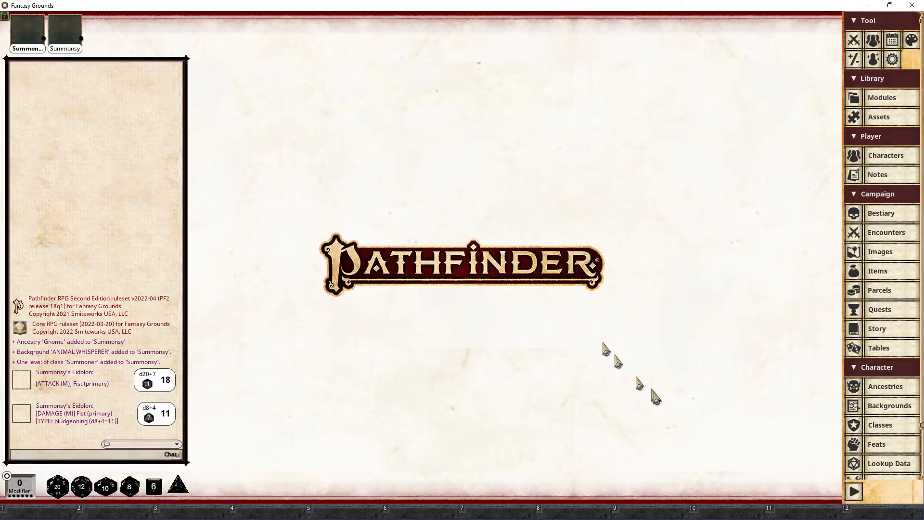
drag(876, 192, 625, 181)
click(442, 140)
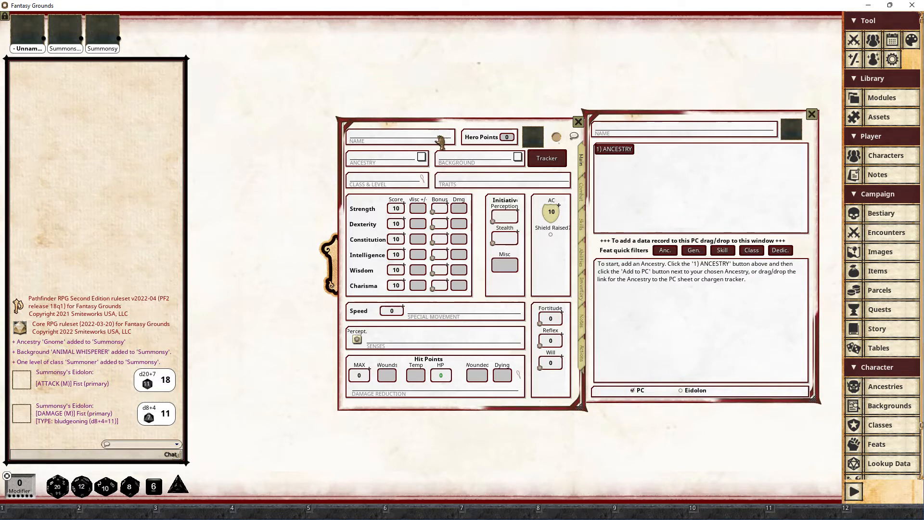
text(Summoner test)
drag(451, 126, 321, 122)
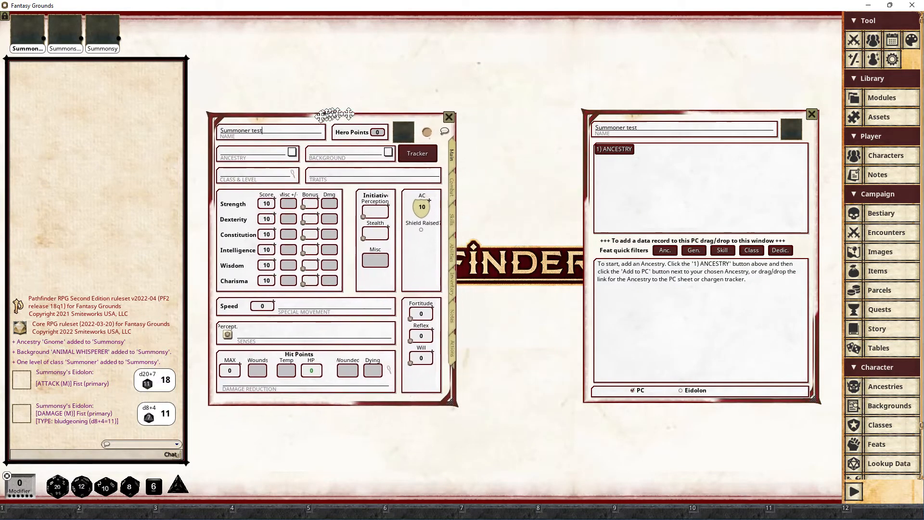
drag(597, 114, 478, 120)
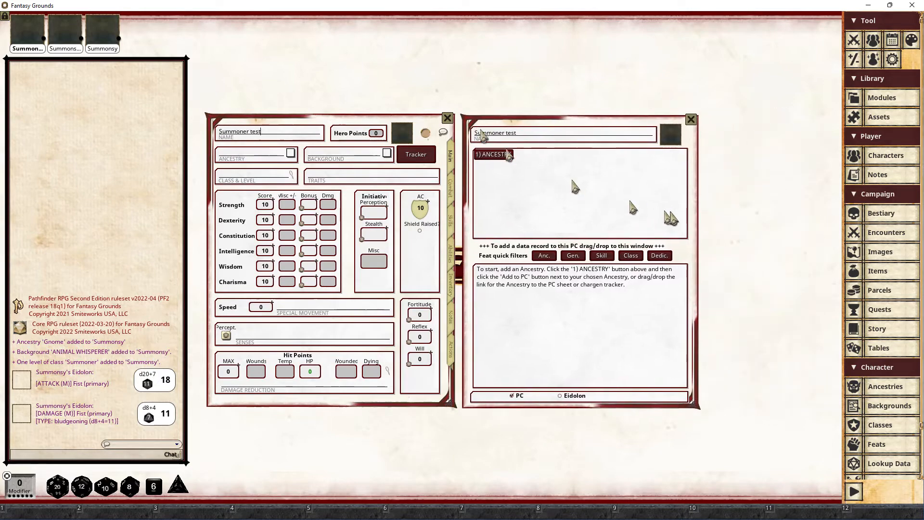
- Look up the Summoner in the overview of all classes by letter, and close the class lists
click(886, 428)
click(381, 181)
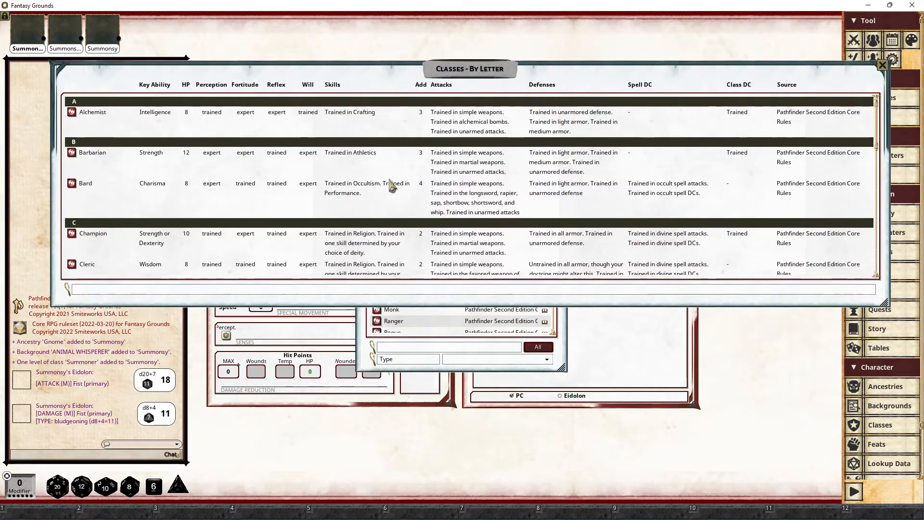
scroll(130, 121, down, 8)
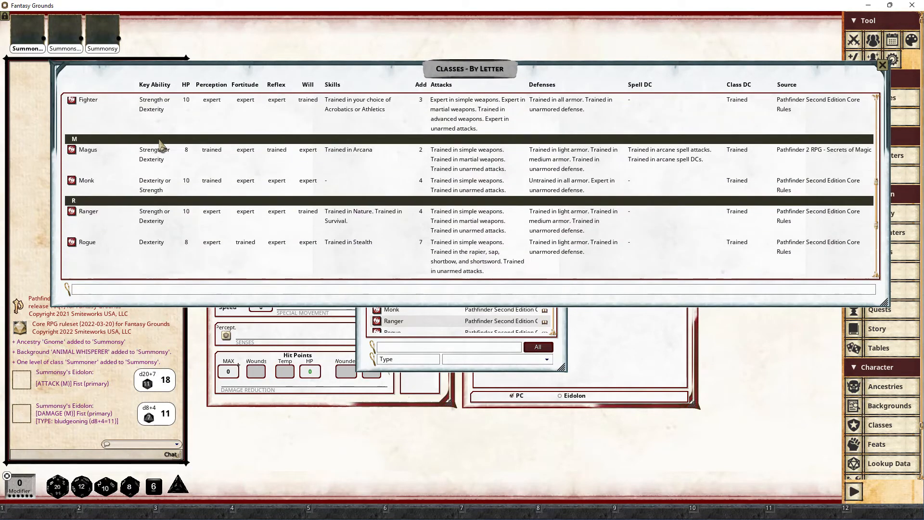
scroll(118, 166, down, 5)
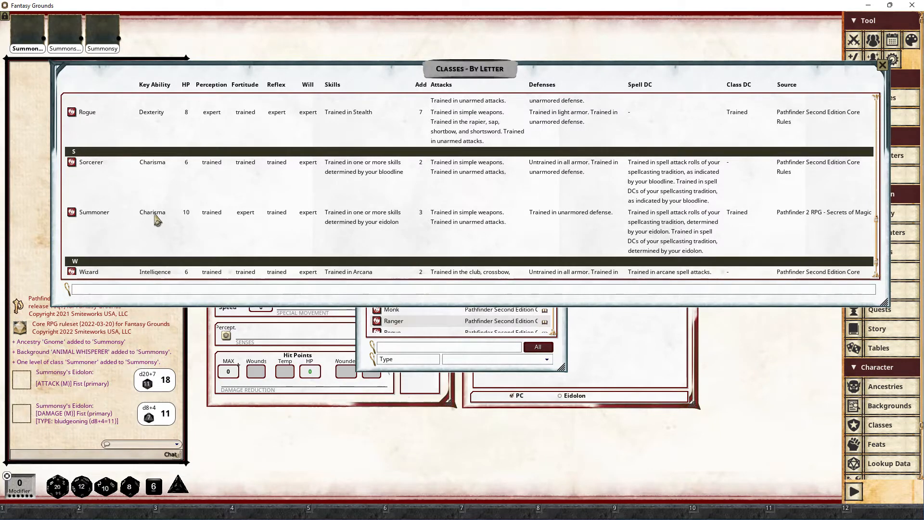
click(882, 65)
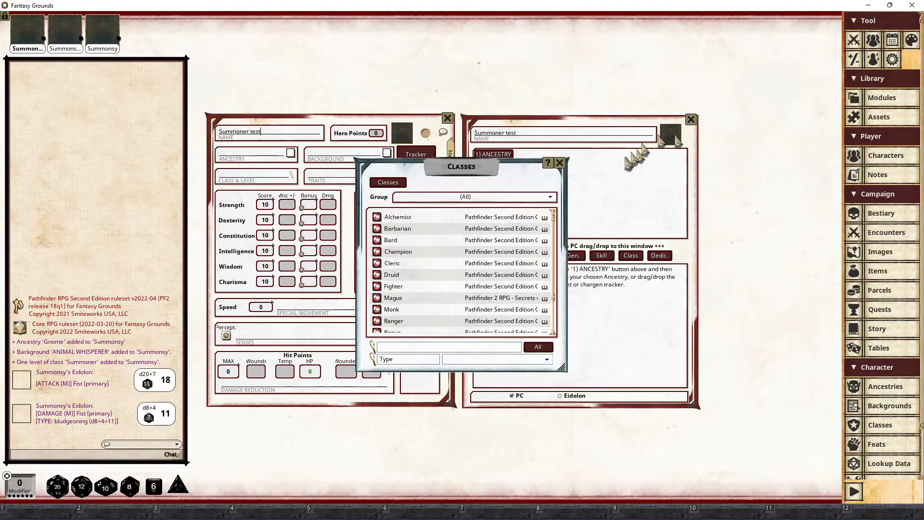
click(560, 162)
- Give the character the Gnome ancestry with the Chameleon Gnome heritage and a free ability boost in Dexterity
click(493, 154)
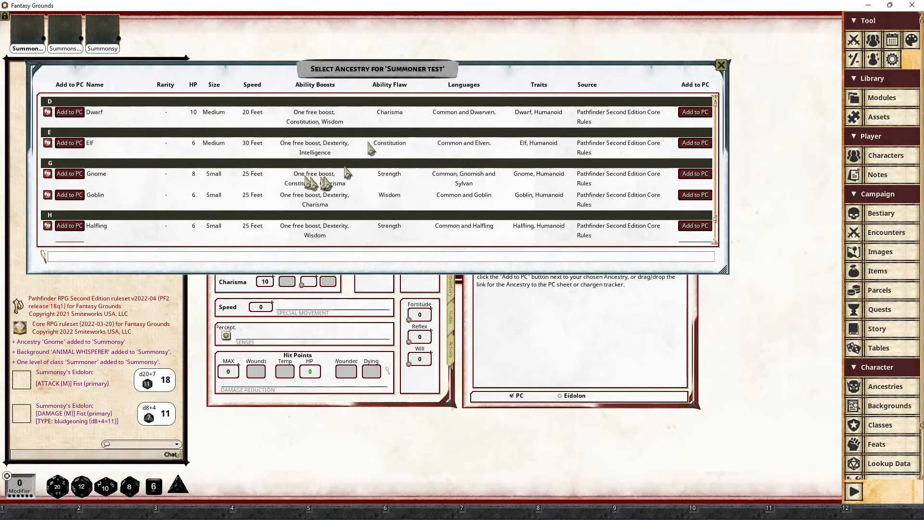
click(695, 174)
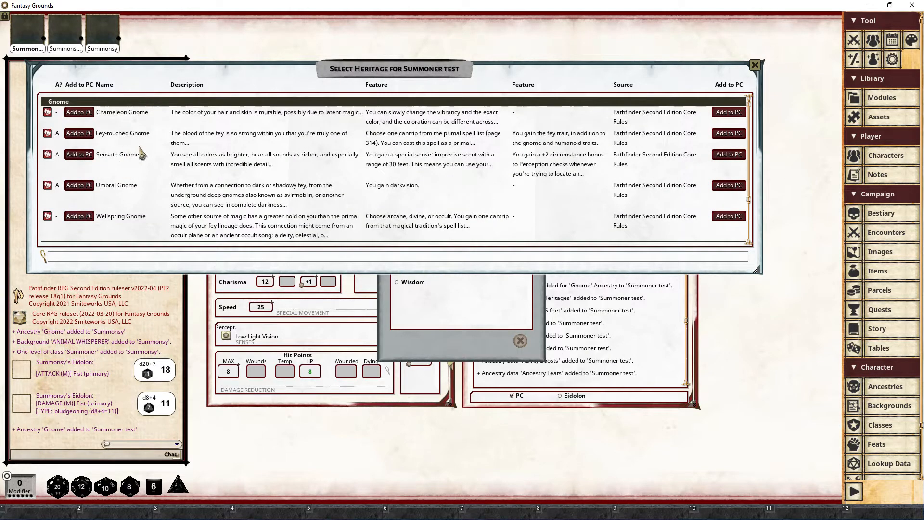
scroll(142, 154, down, 3)
scroll(140, 156, up, 3)
scroll(141, 157, down, 3)
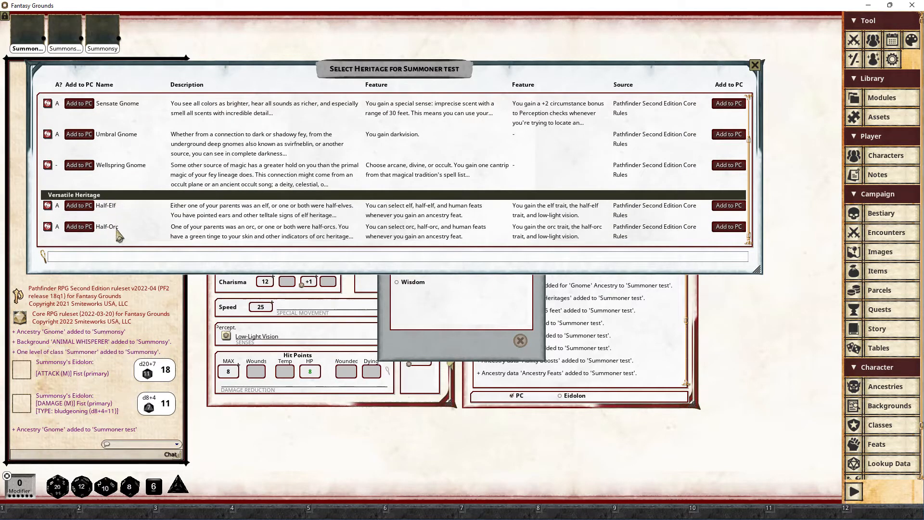
scroll(118, 236, up, 3)
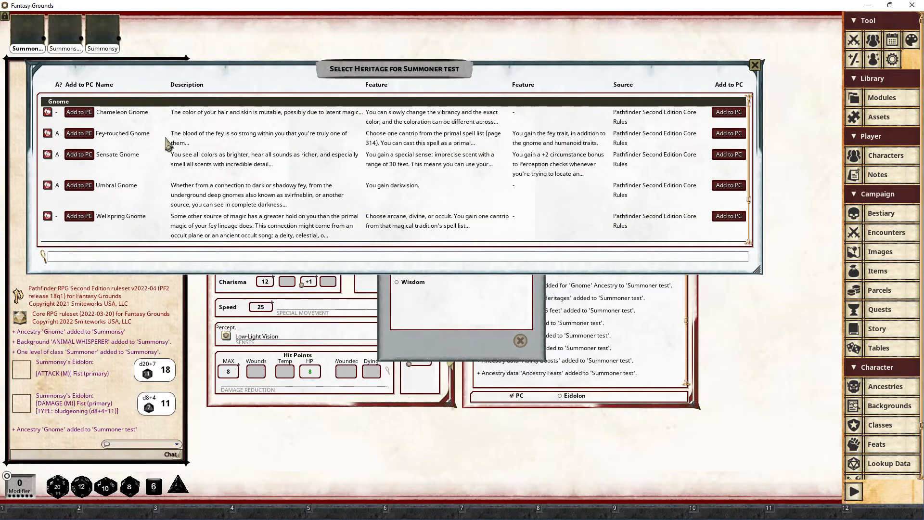
click(80, 112)
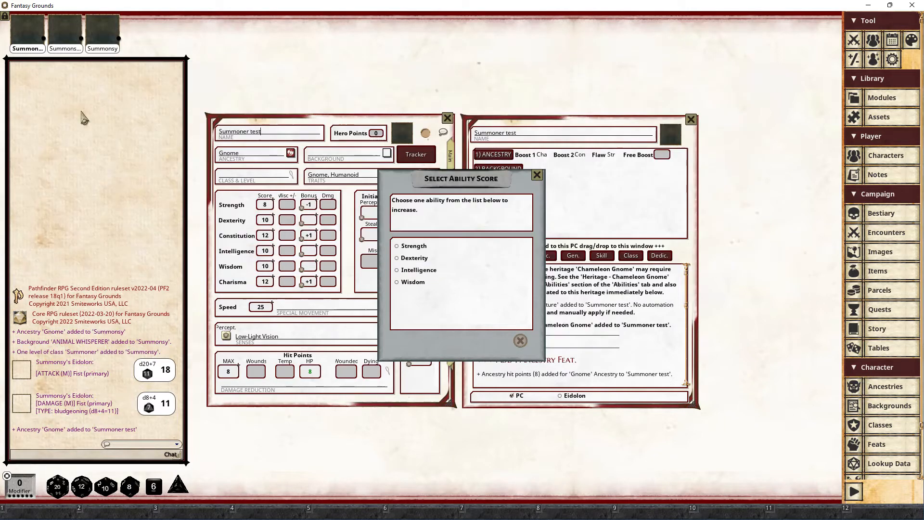
click(409, 260)
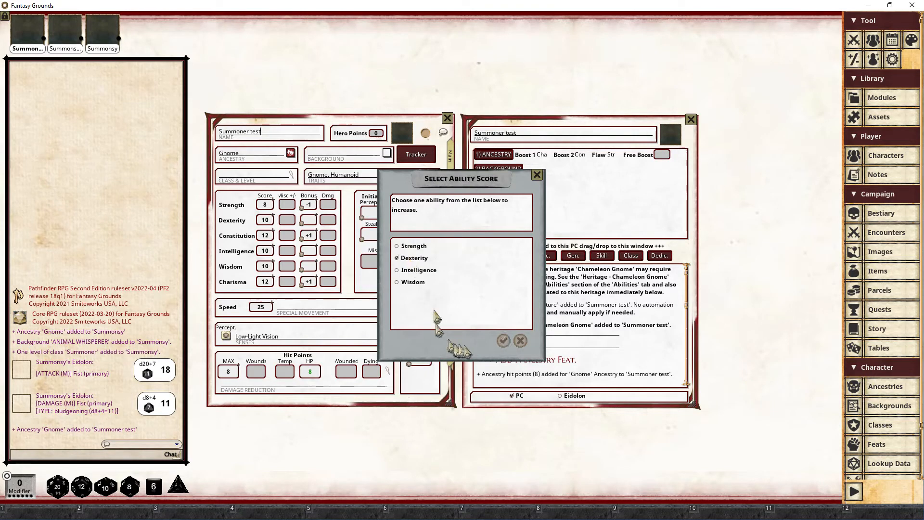
click(504, 339)
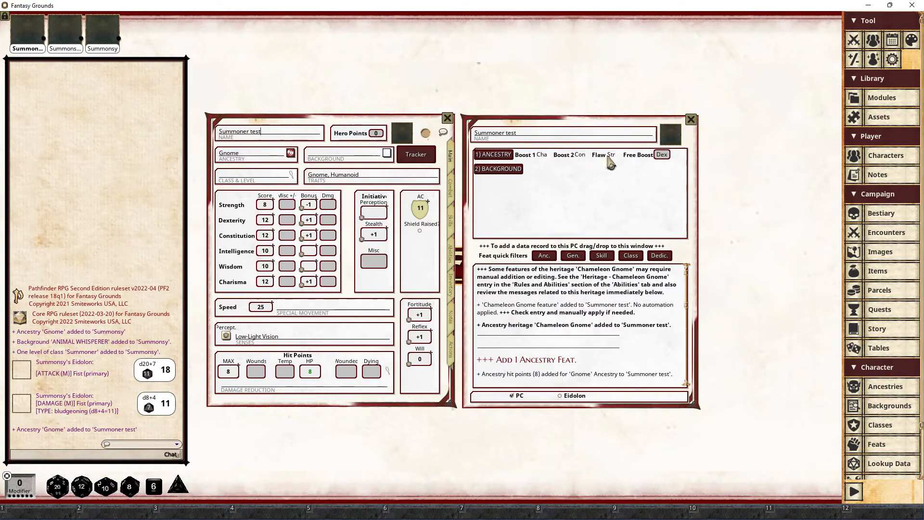
- Review the ancestry messages in the tracker and add the level 1 ancestry feat Gnome Obsession to the character
scroll(575, 368, down, 8)
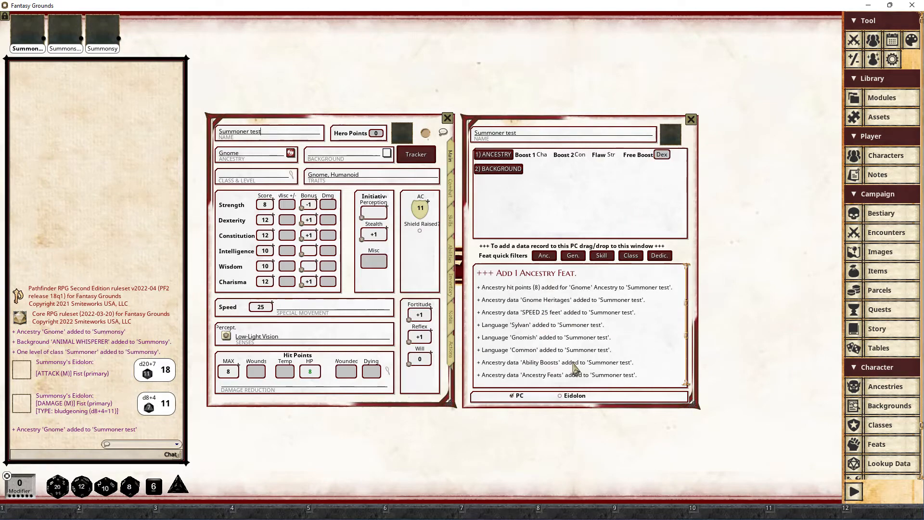
scroll(573, 365, down, 2)
scroll(573, 366, up, 7)
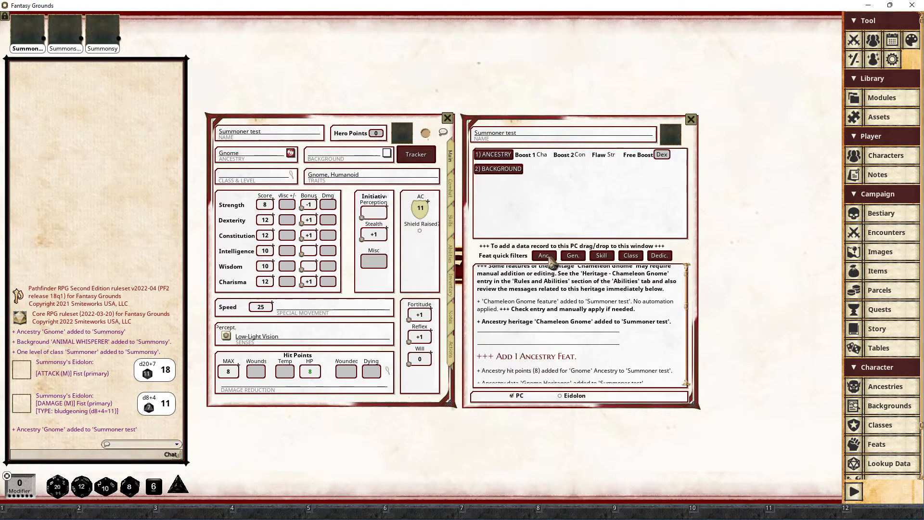
click(545, 256)
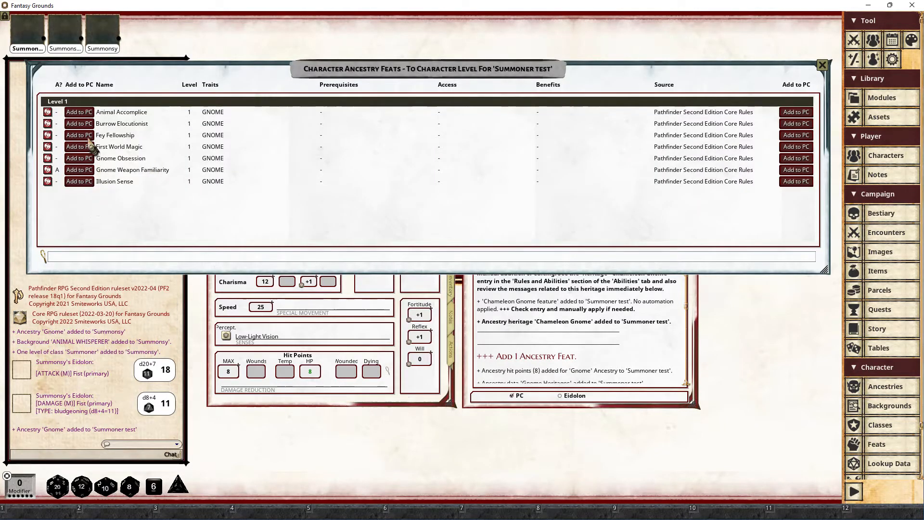
click(47, 158)
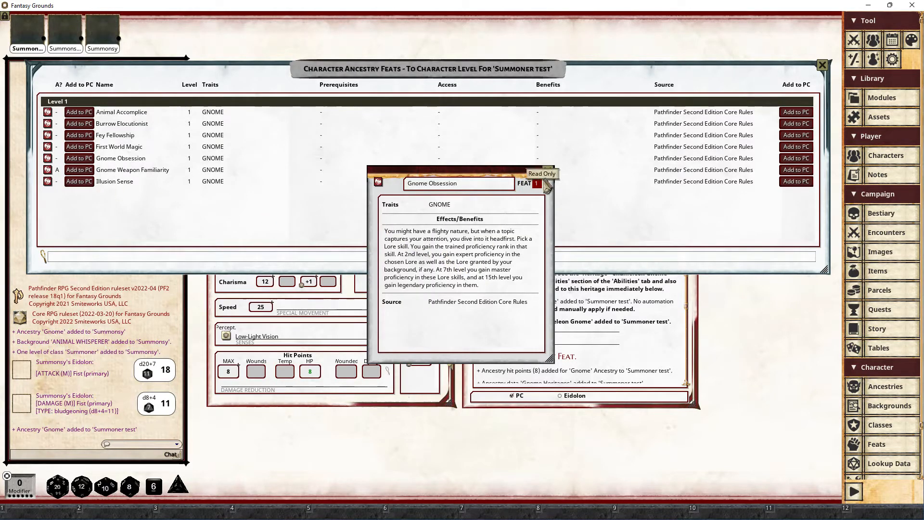
click(547, 171)
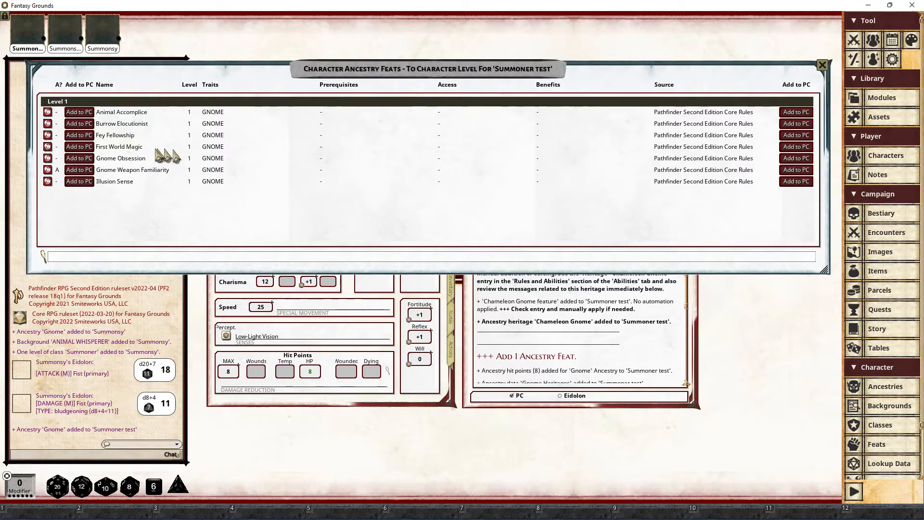
click(78, 159)
scroll(567, 283, up, 1)
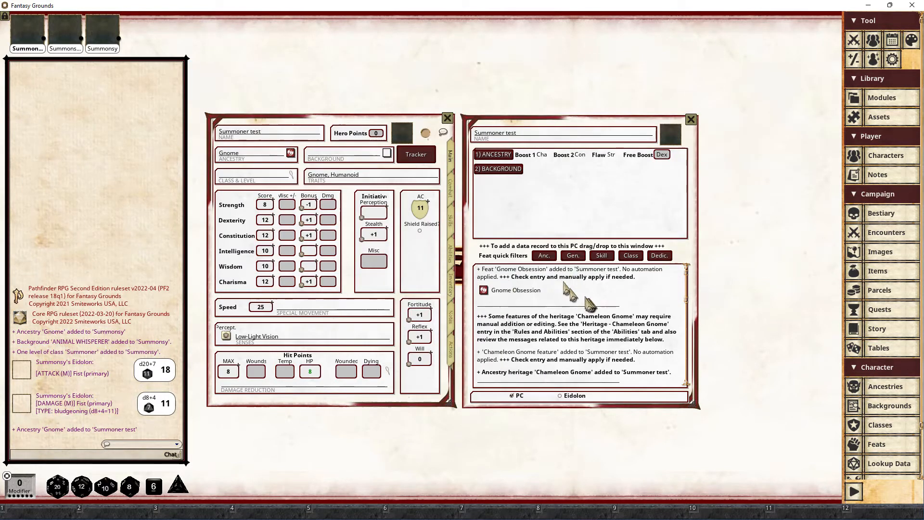
- Read the Gnome Obsession description from the tracker's log and check the remaining ancestry messages for manual changes
click(485, 291)
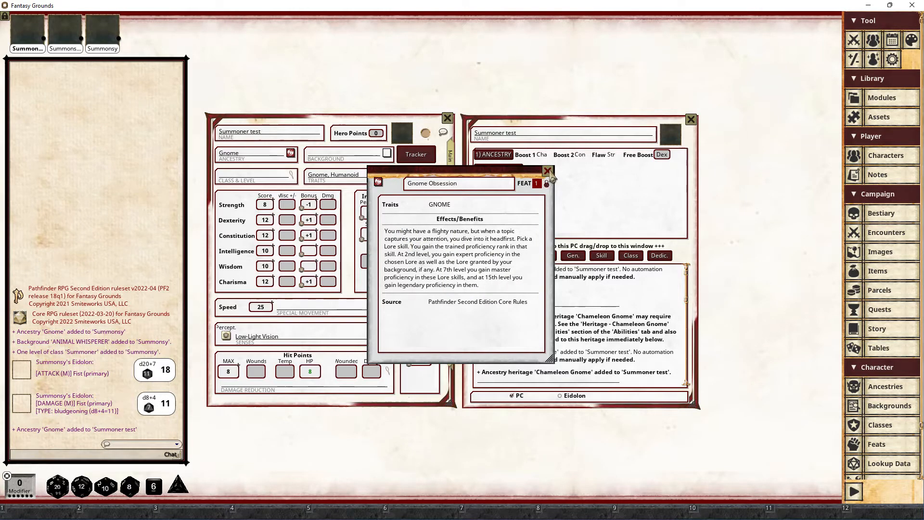
click(547, 171)
scroll(578, 361, down, 3)
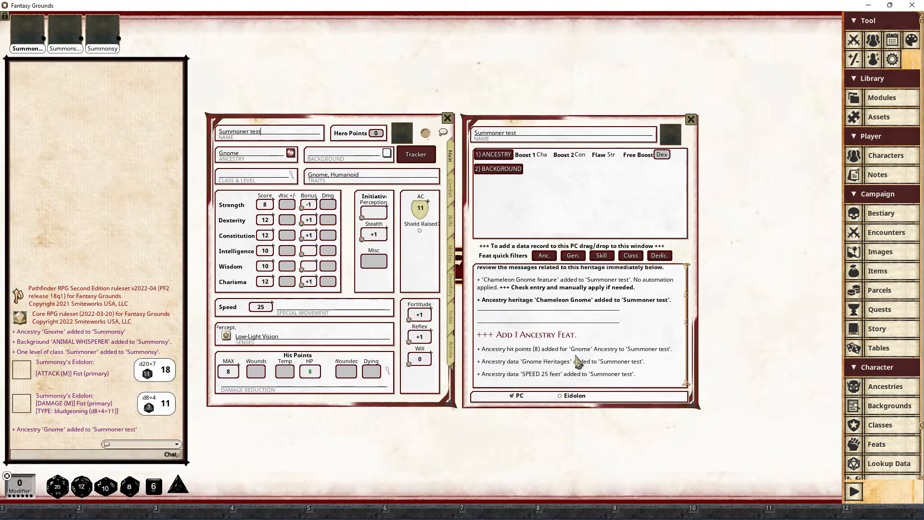
scroll(577, 361, up, 3)
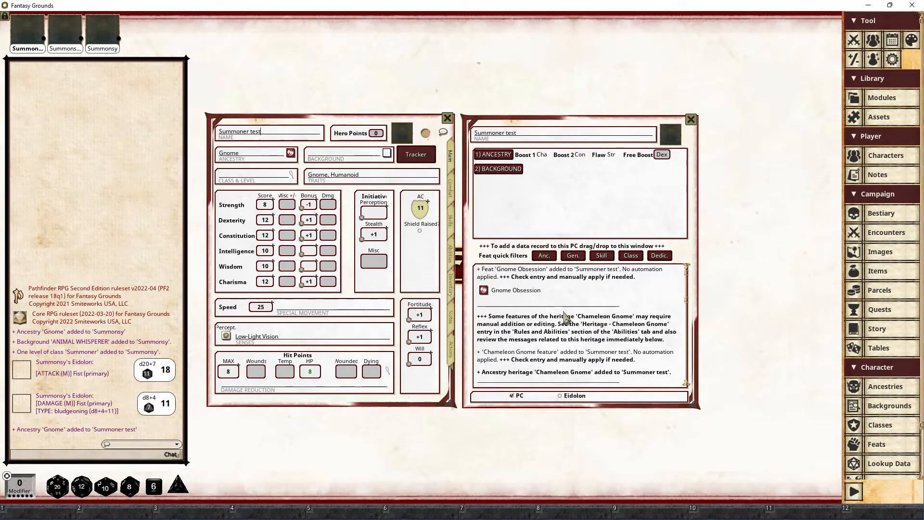
- Add the Animal Whisperer background with Charisma as its first boost and Constitution as its free boost
click(498, 168)
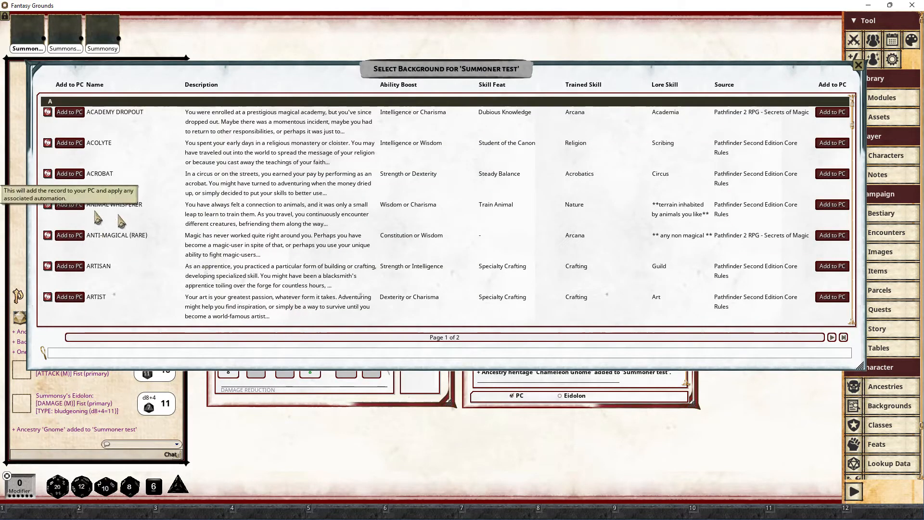
click(70, 204)
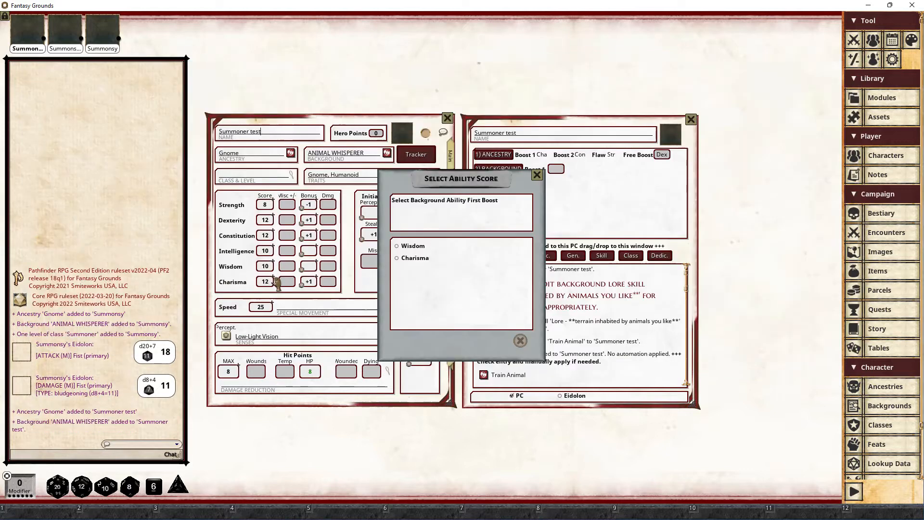
click(413, 257)
click(504, 340)
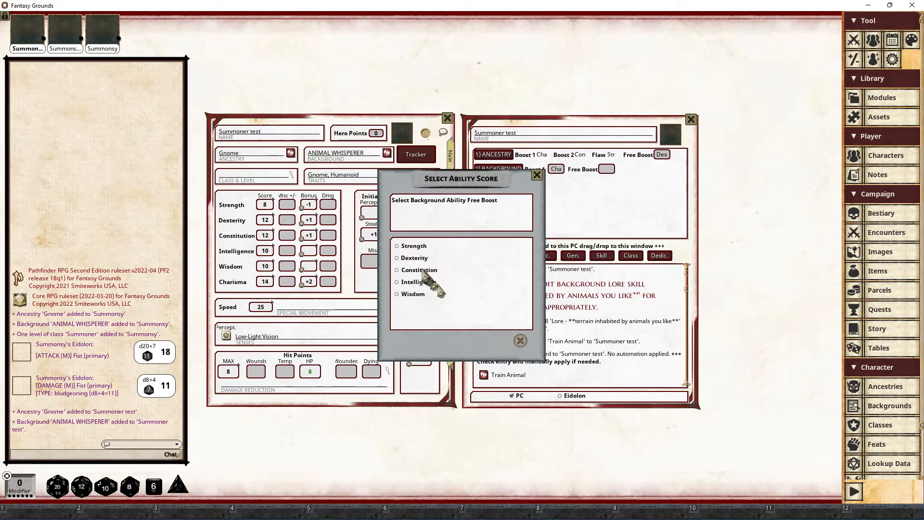
click(419, 270)
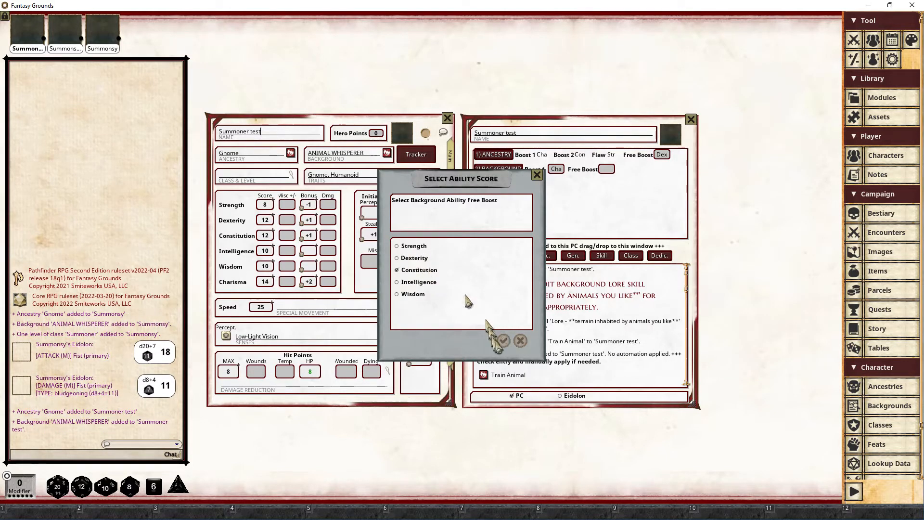
click(504, 341)
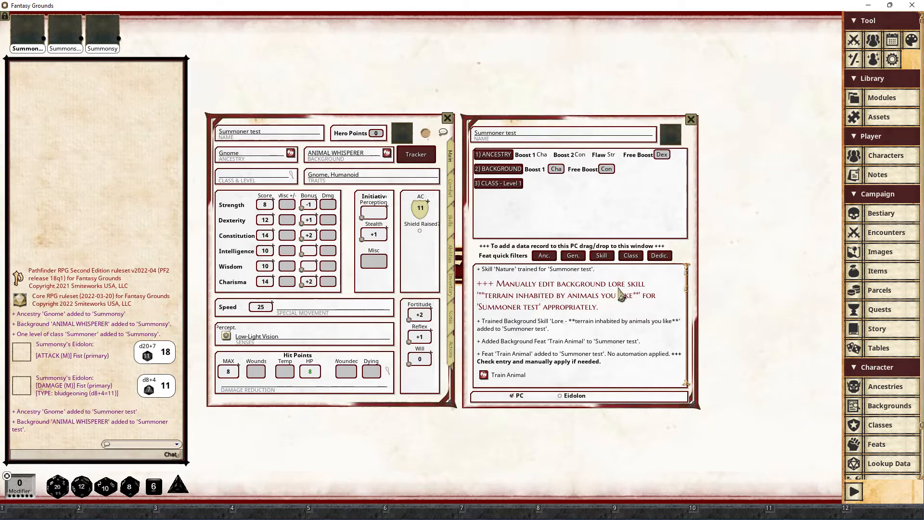
- Replace the background Lore skill's placeholder subject with Forest and review the remaining background messages in the tracker
click(452, 230)
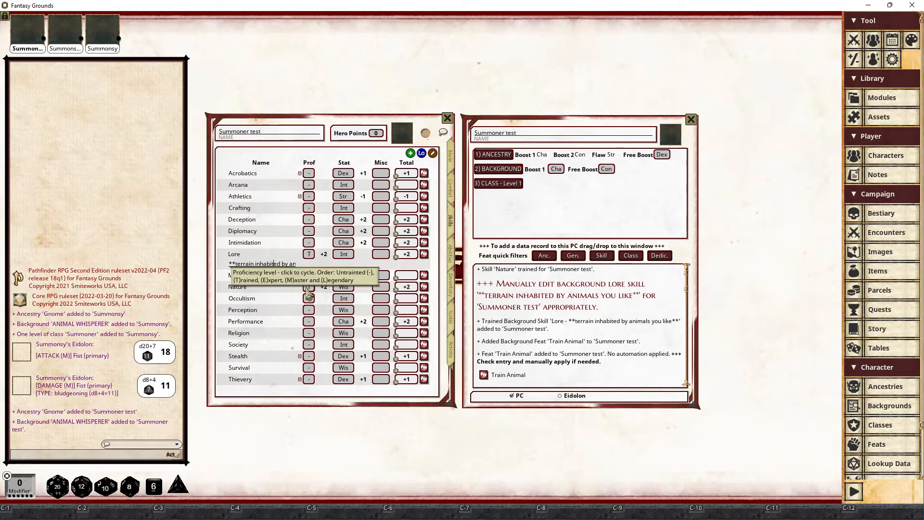
key(shift+End)
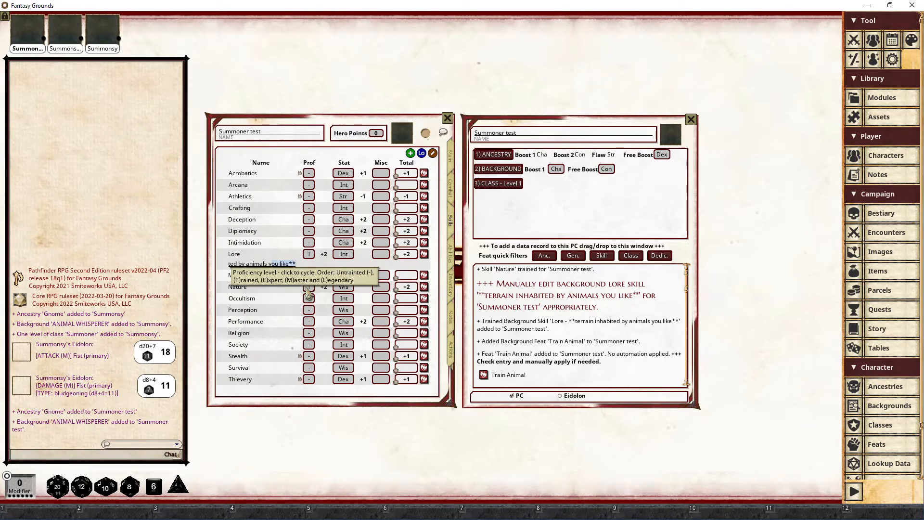
text(Forest)
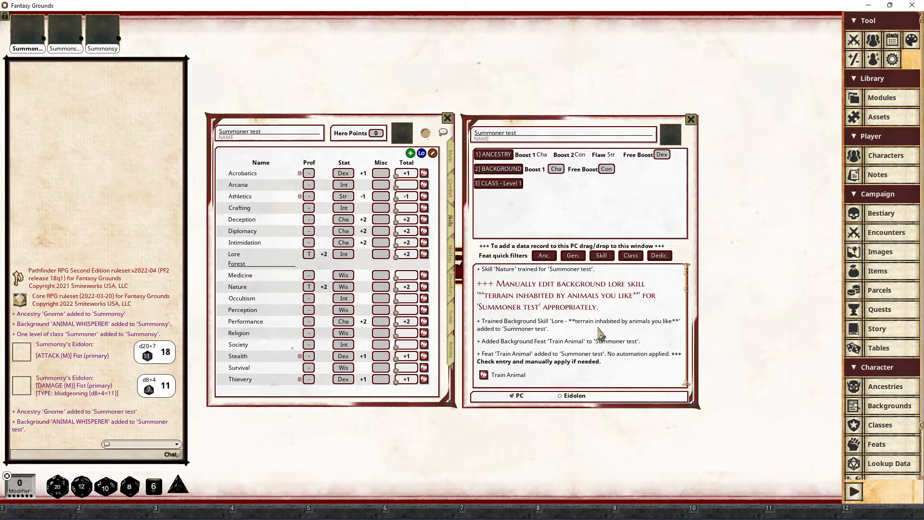
scroll(592, 323, down, 3)
scroll(592, 323, up, 3)
scroll(593, 323, down, 5)
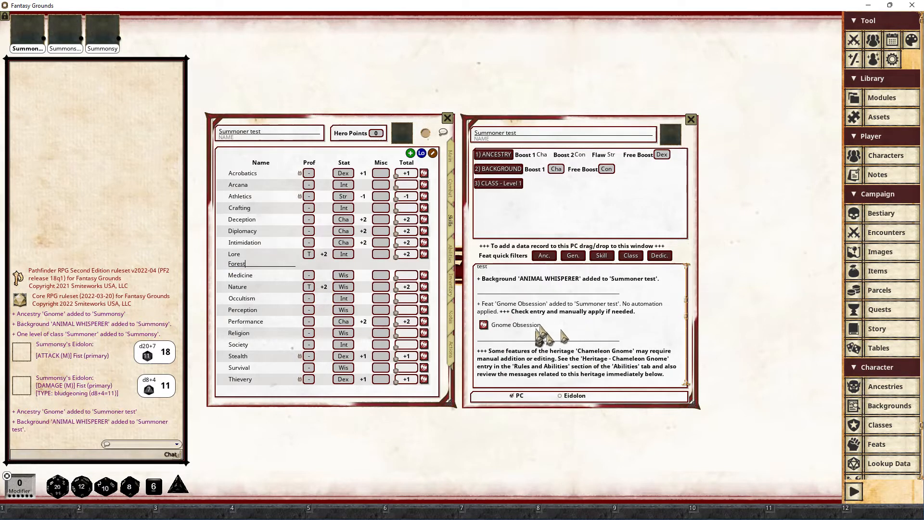
scroll(541, 323, up, 5)
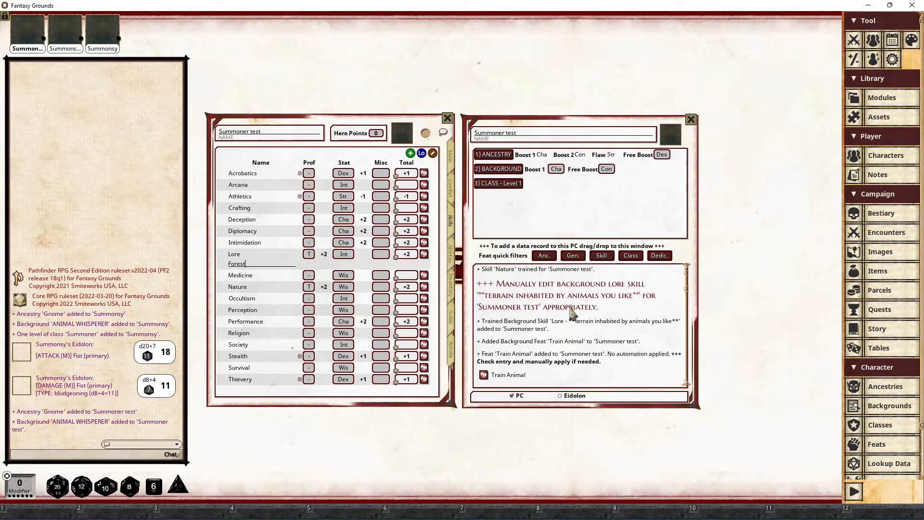
- Add the level 1 Summoner class from Secrets of Magic to the character
click(508, 191)
scroll(155, 164, down, 3)
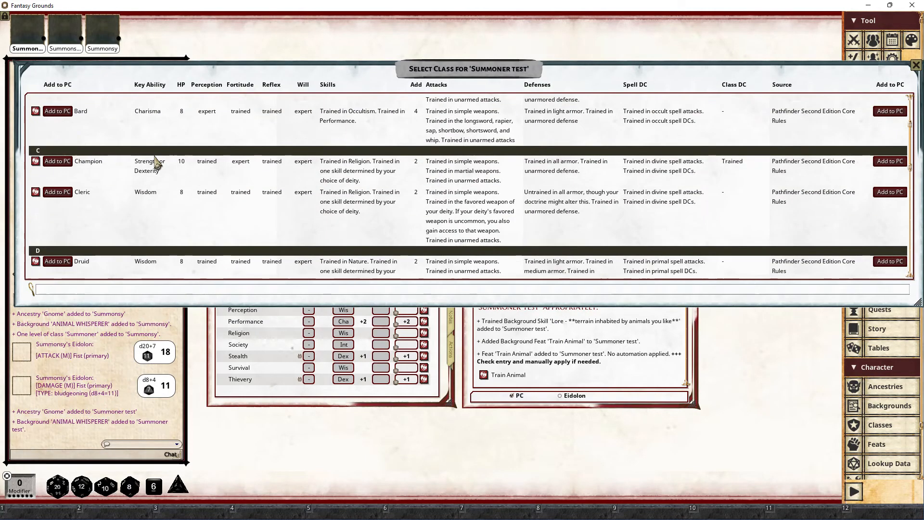
scroll(156, 163, down, 10)
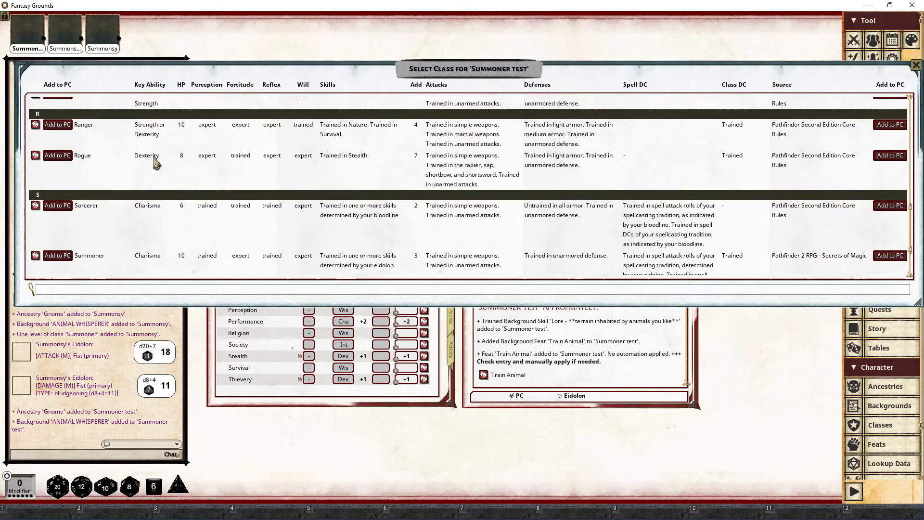
scroll(156, 164, down, 2)
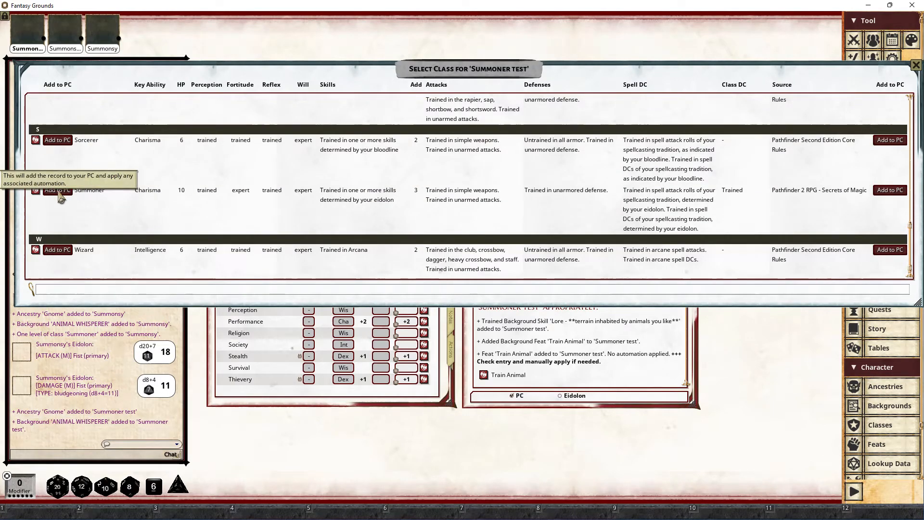
click(58, 191)
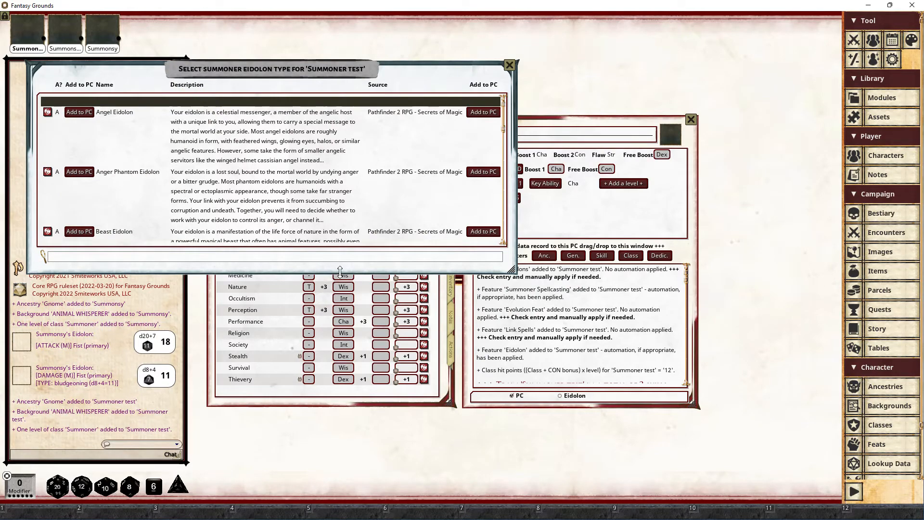
- Choose the Construct Eidolon for the summoner and give it the Warrior Construct ability array
drag(340, 271, 352, 438)
scroll(317, 301, down, 5)
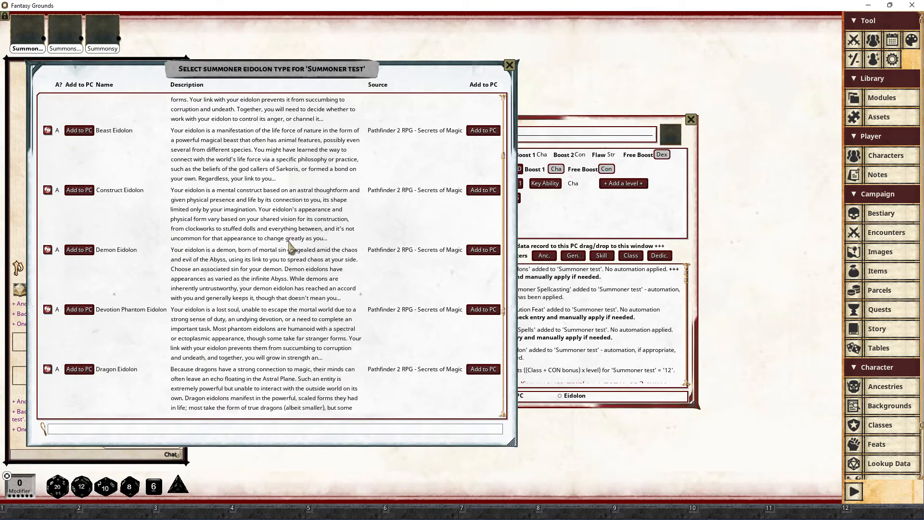
scroll(291, 245, up, 5)
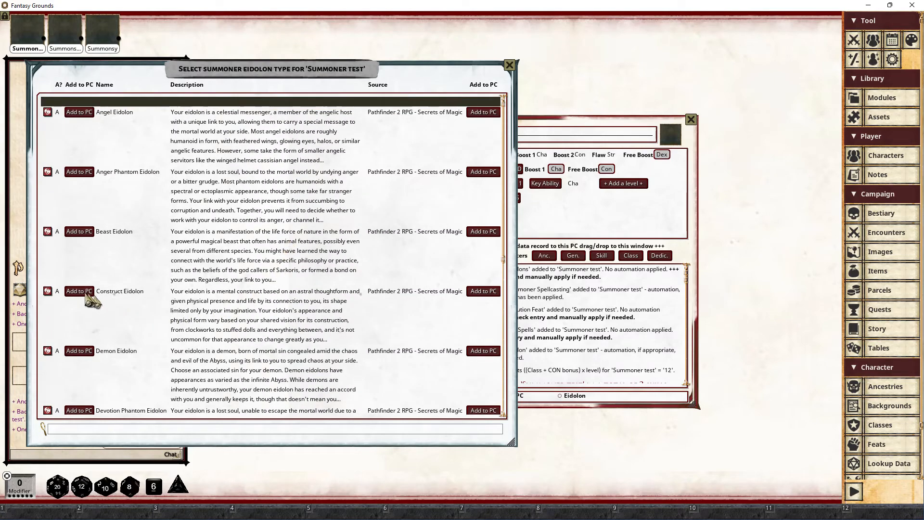
click(79, 292)
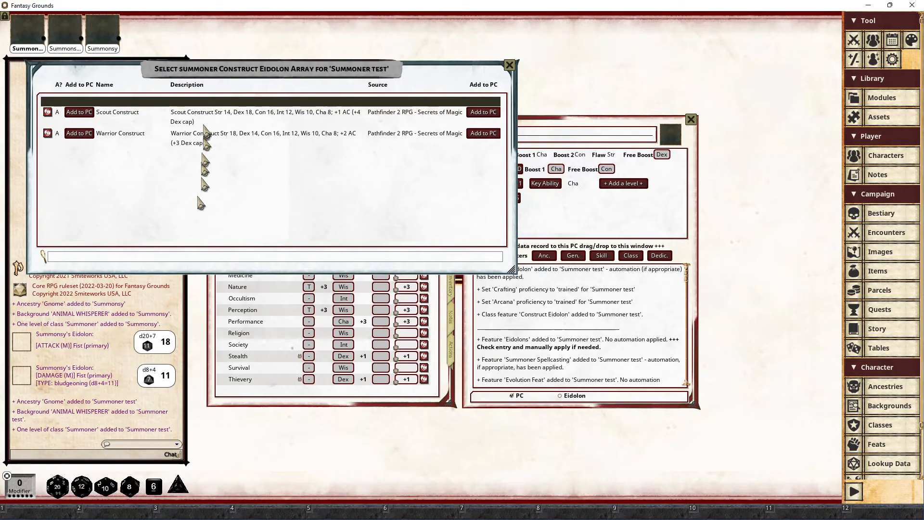
click(484, 134)
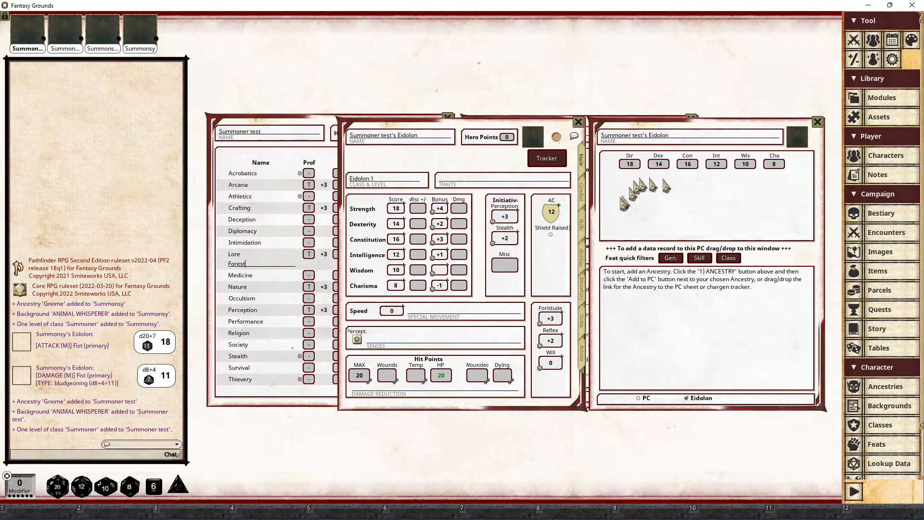
- Move the eidolon's tracker and character sheet aside so the summoner's and eidolon's main sheets can be viewed together
drag(719, 130, 761, 196)
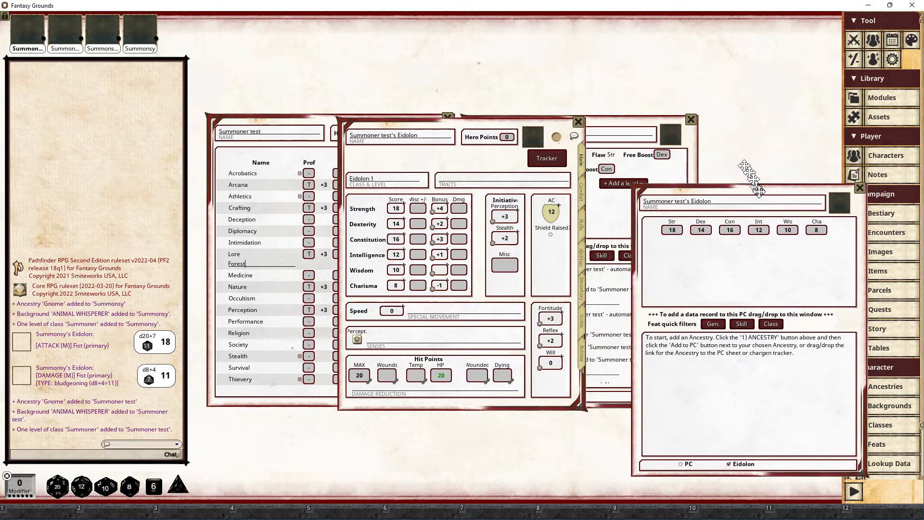
drag(520, 126, 525, 217)
click(451, 156)
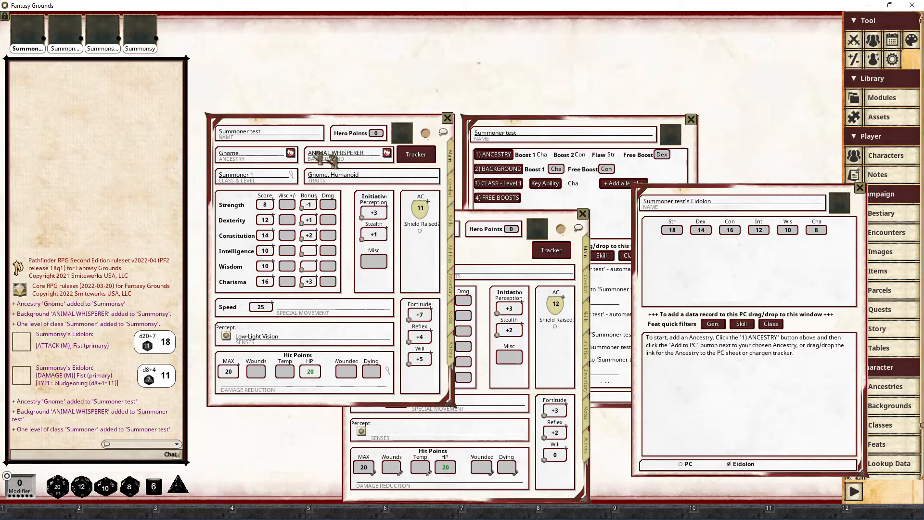
click(497, 249)
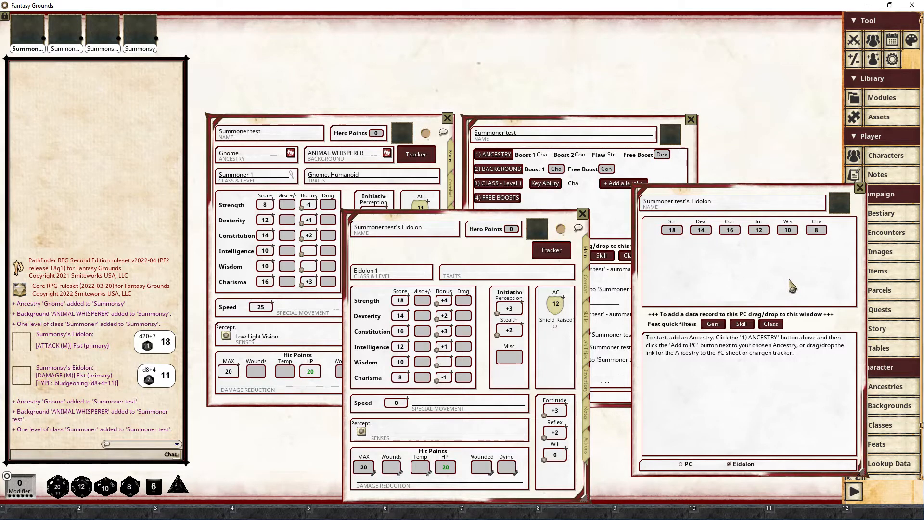
- Compare the hit points on the summoner's and eidolon's sheets and examine the summoner's hit point calculation
click(317, 396)
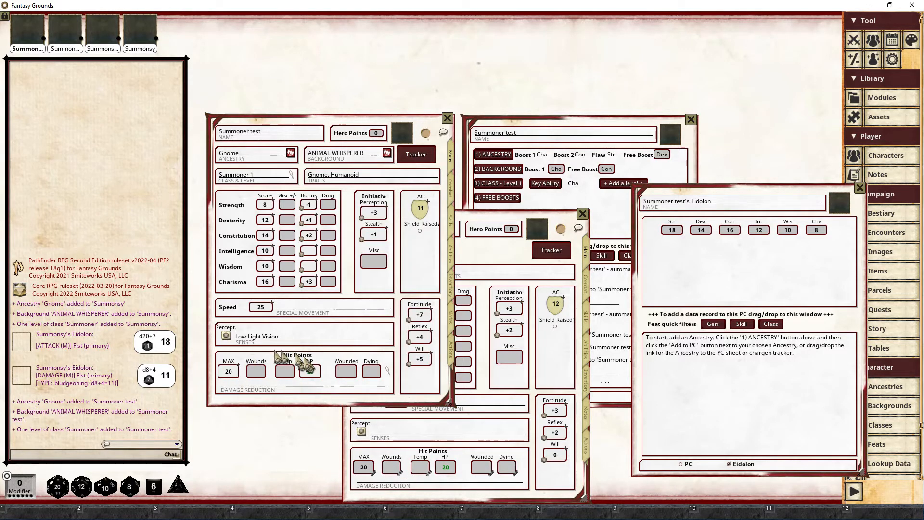
click(525, 478)
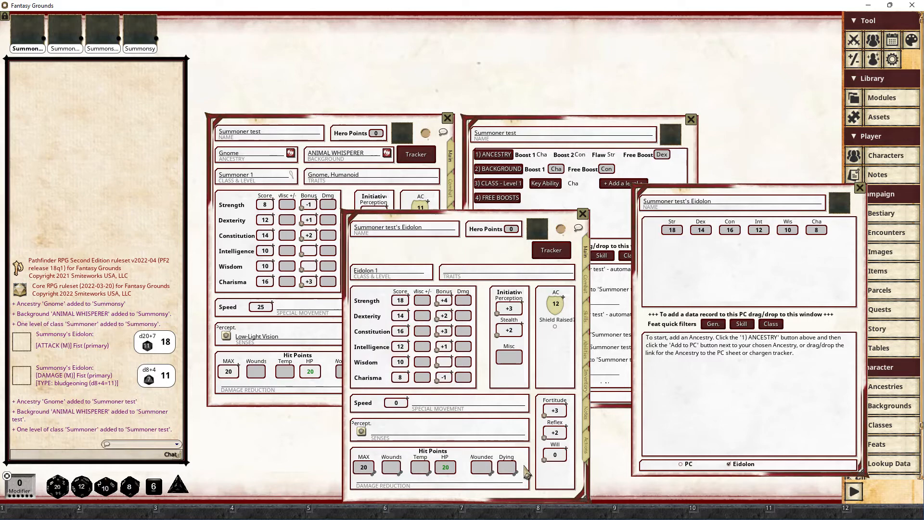
click(335, 354)
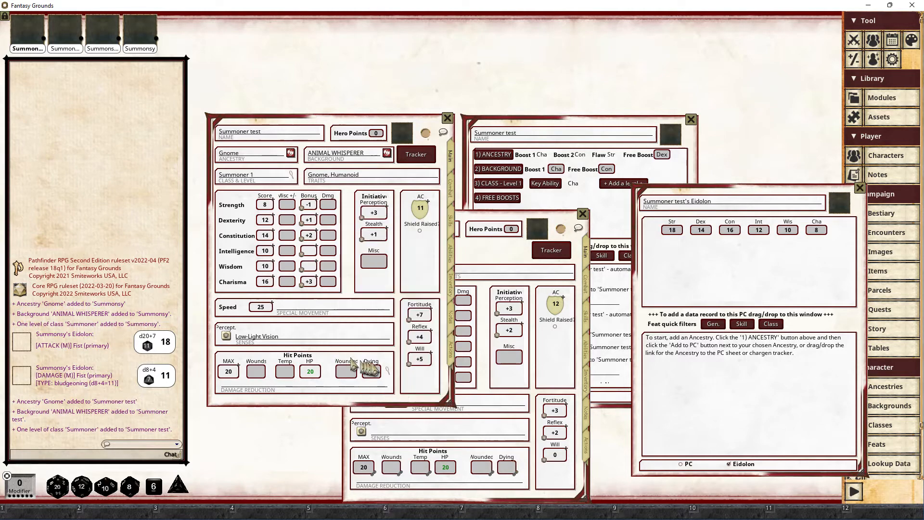
click(388, 371)
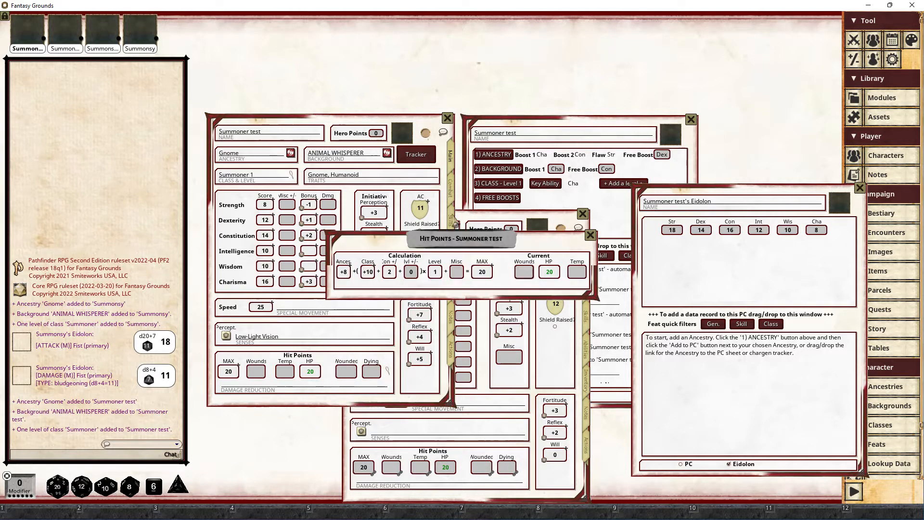
click(590, 235)
click(530, 465)
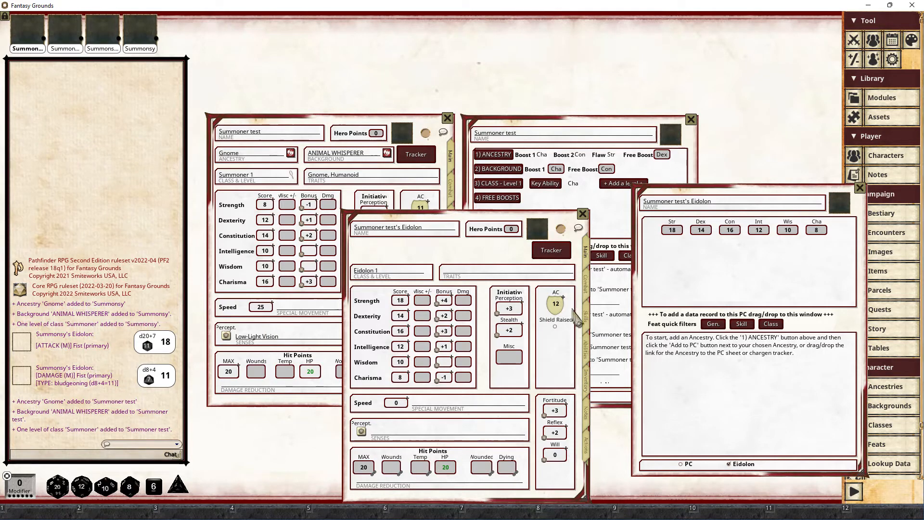
- Show the skills of both the summoner and the eidolon, and place the two sheets apart for comparison
click(584, 319)
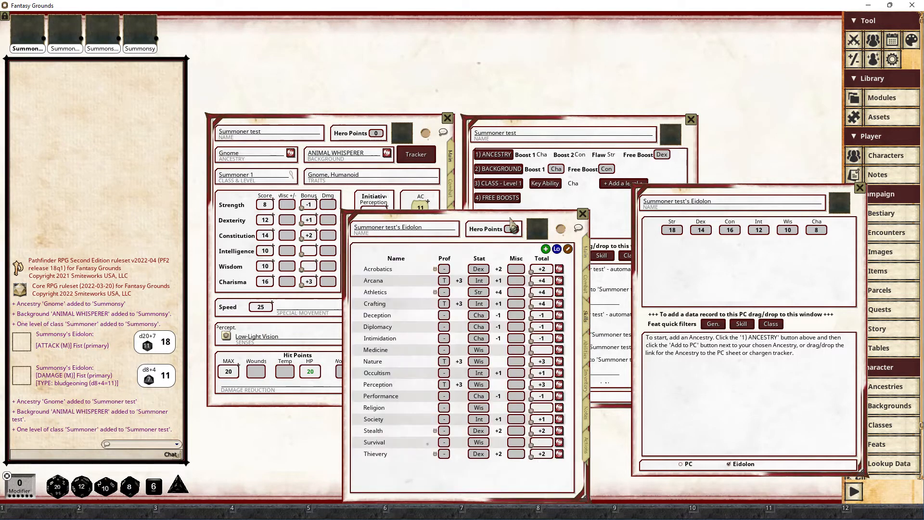
click(426, 120)
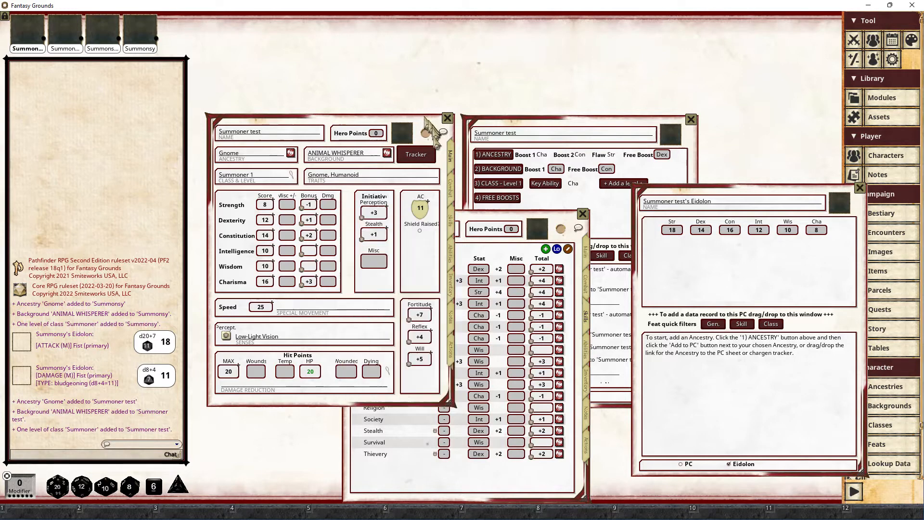
click(454, 233)
drag(426, 121, 267, 47)
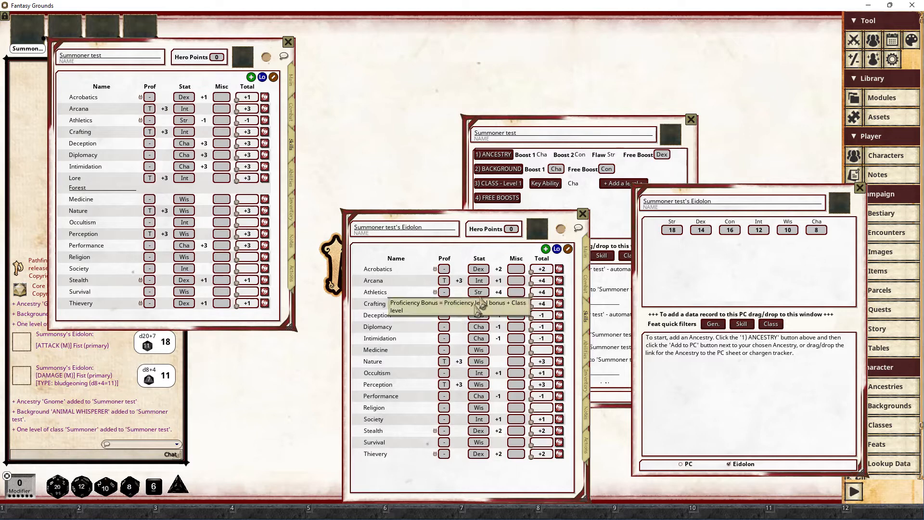
- Check the class messages for the skill allowance and train the summoner in Acrobatics, Stealth and Society
click(573, 135)
scroll(601, 296, down, 5)
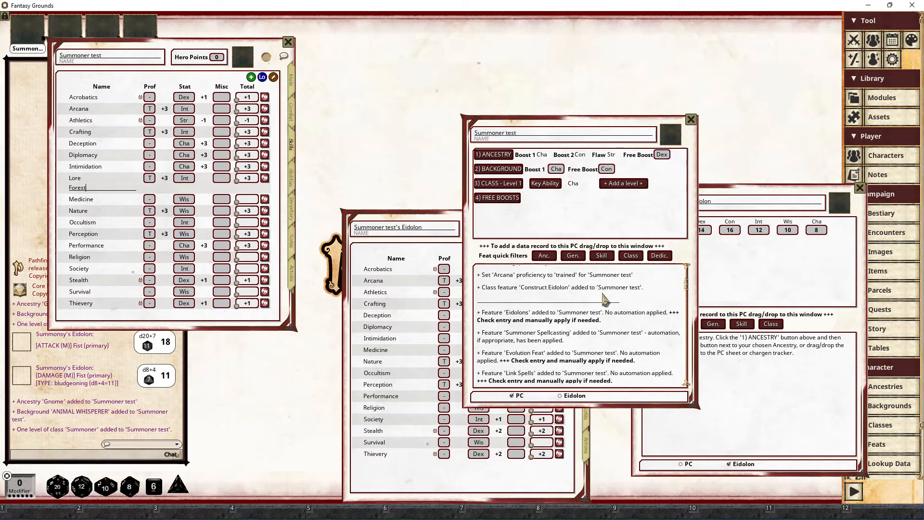
scroll(605, 301, down, 1)
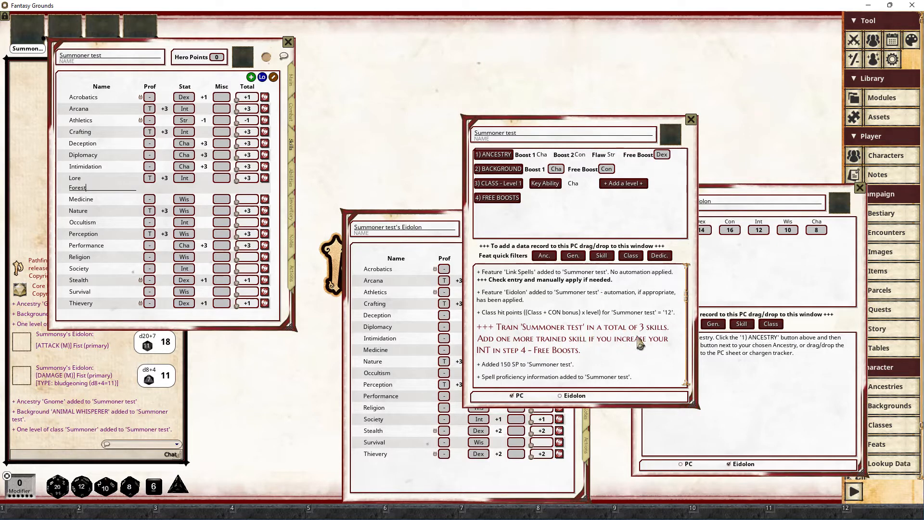
click(469, 476)
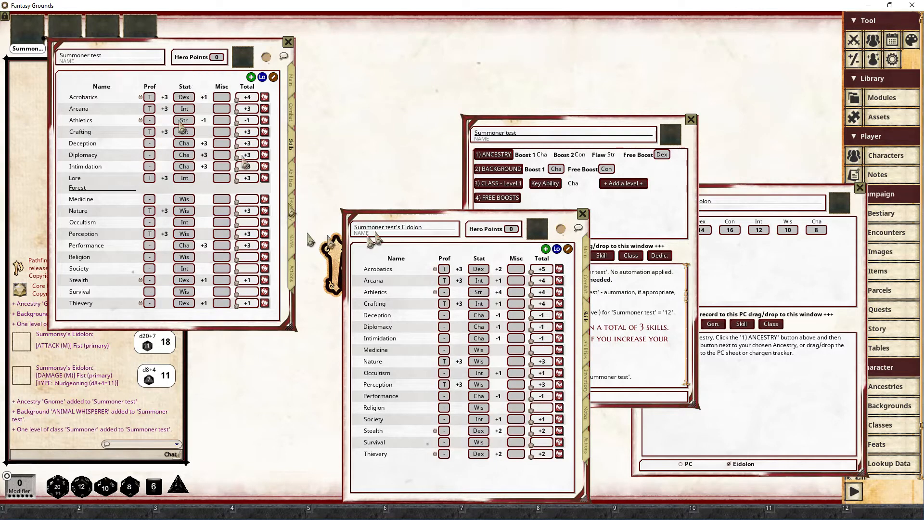
click(149, 280)
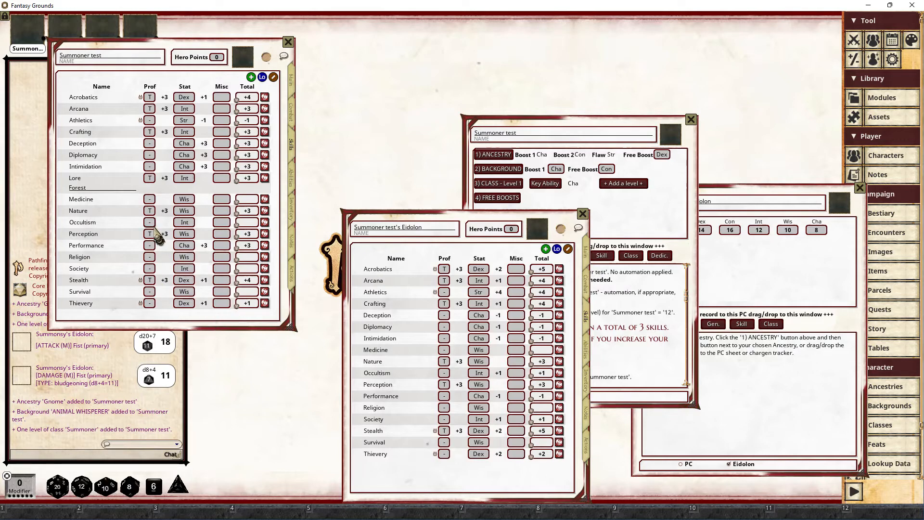
click(150, 268)
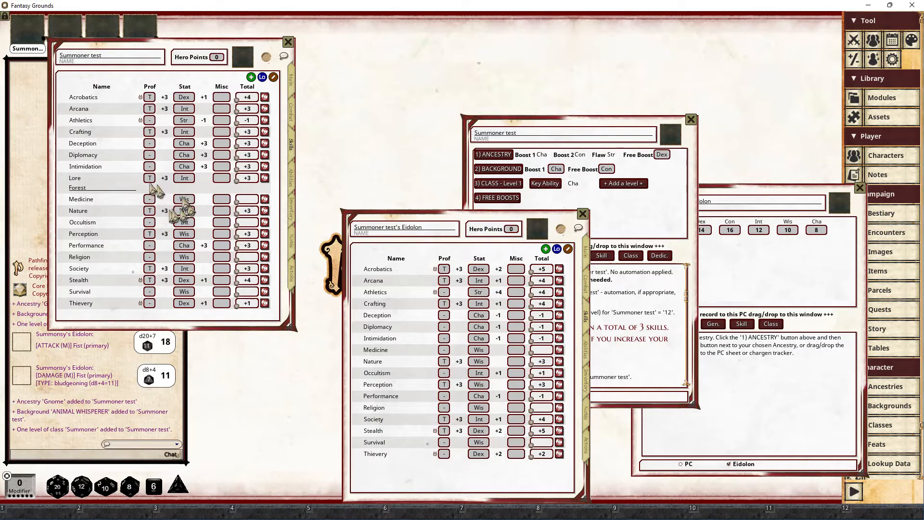
- Add a Lore skill named Forest to the eidolon's skills
click(557, 248)
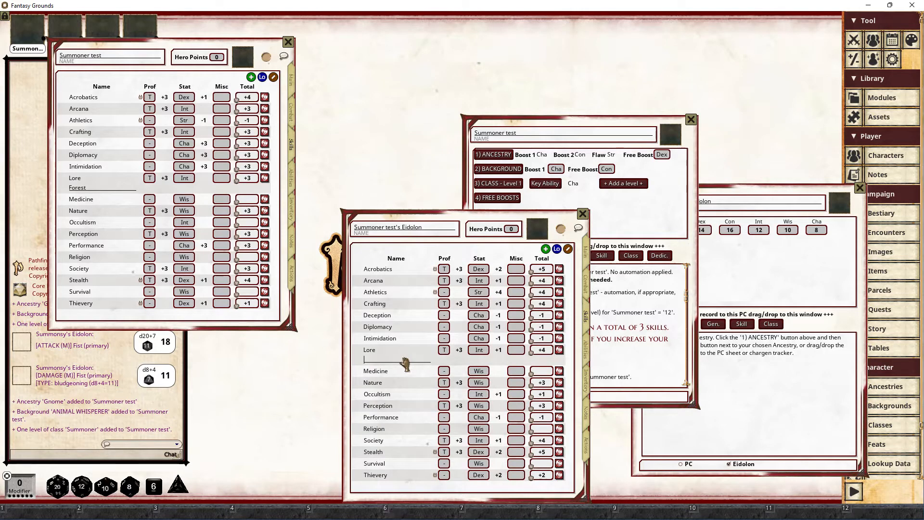
text(Forest)
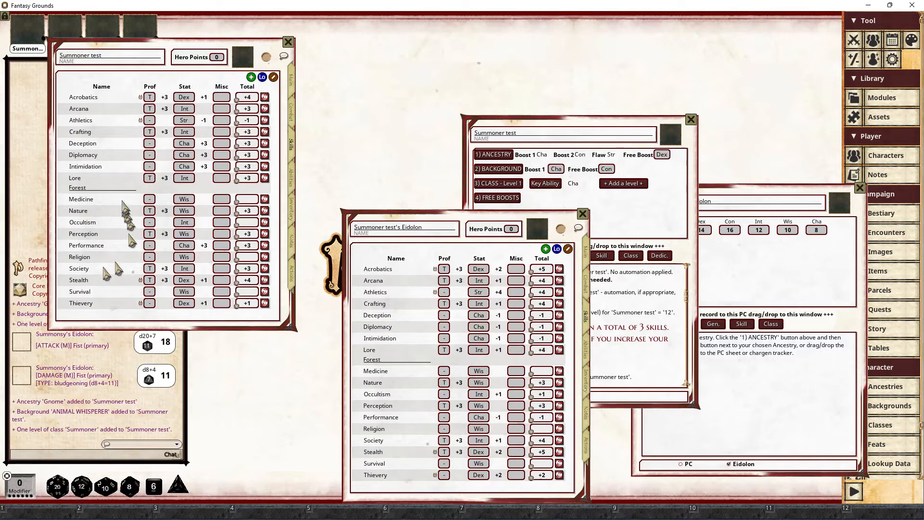
- Cycle the summoner's Forest Lore proficiency through Legendary and back to Trained to test its link with the eidolon
click(149, 177)
click(149, 177)
click(149, 178)
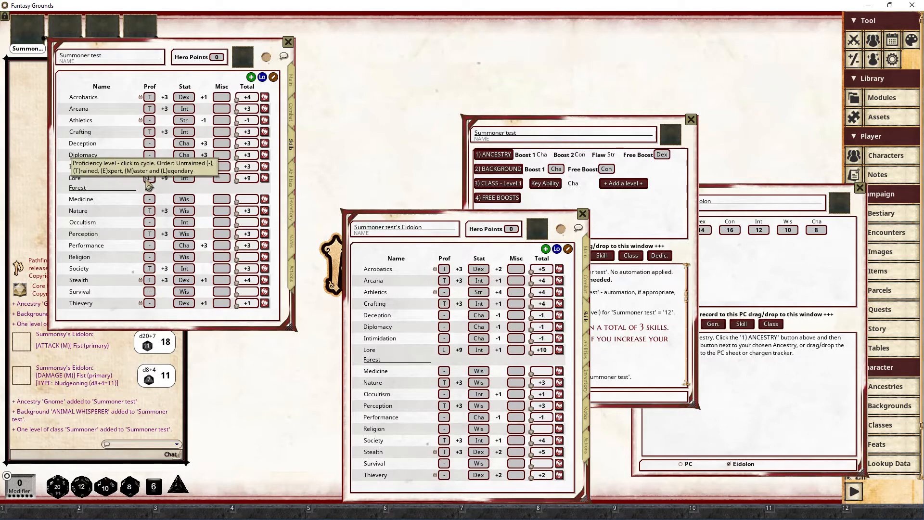
click(149, 178)
click(149, 178)
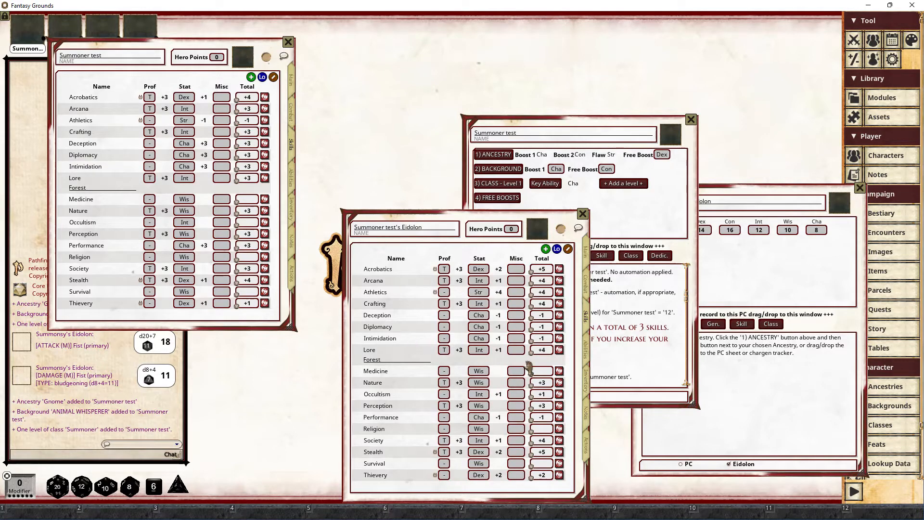
- Look over the eidolon's tracker and return to the summoner's creation tracker
click(759, 370)
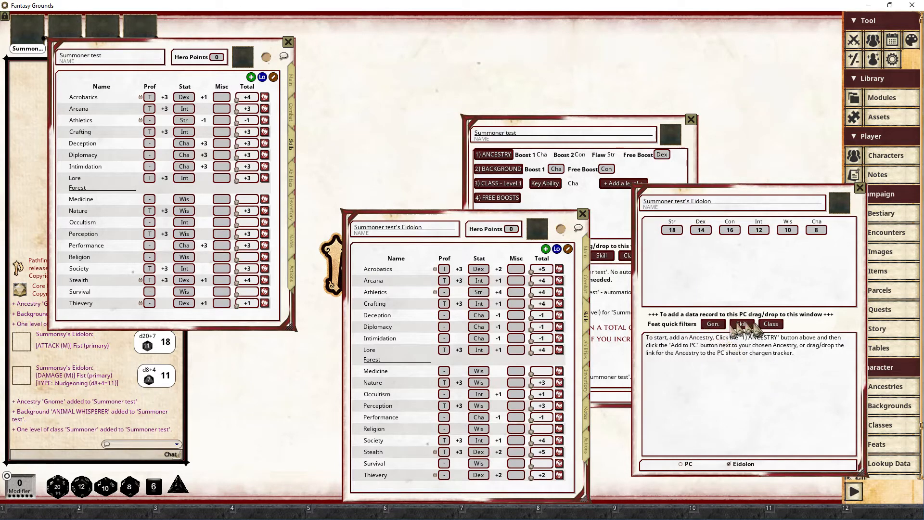
click(622, 136)
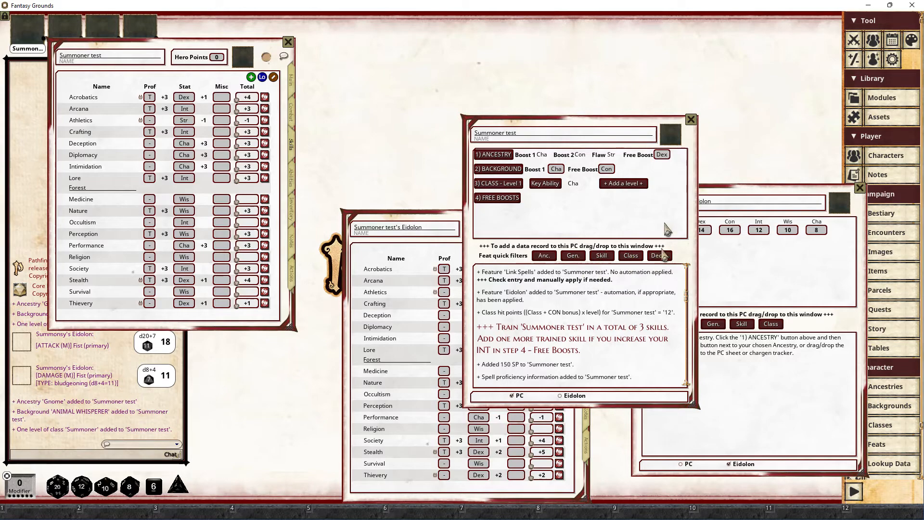
- Compare the class feats offered for the eidolon with those offered for the summoner
drag(620, 132, 373, 47)
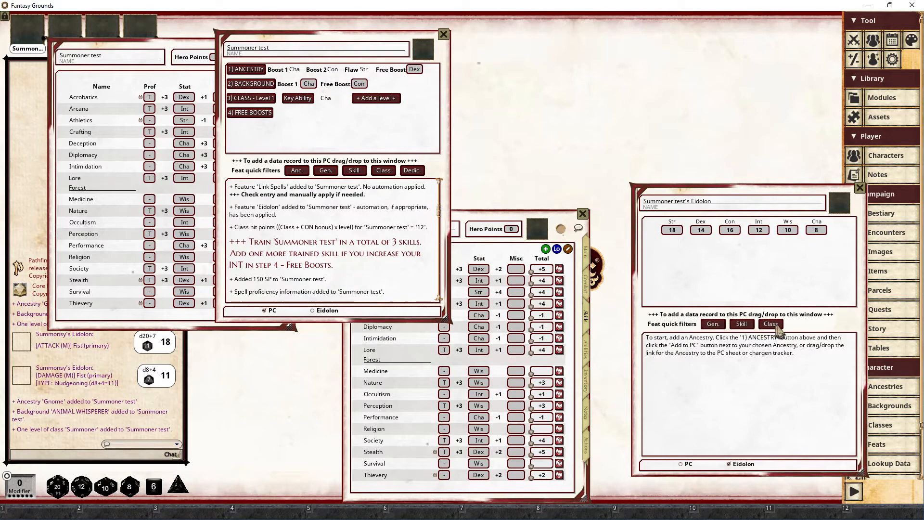
click(771, 324)
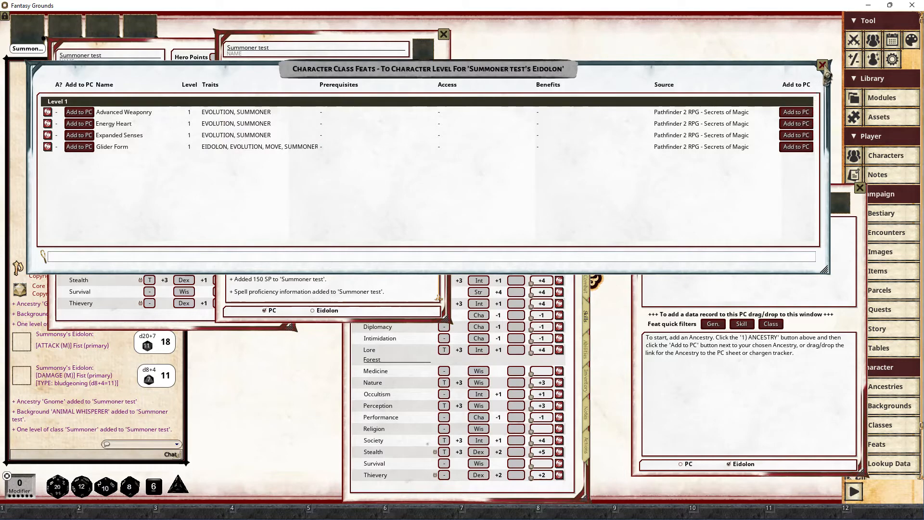
click(823, 65)
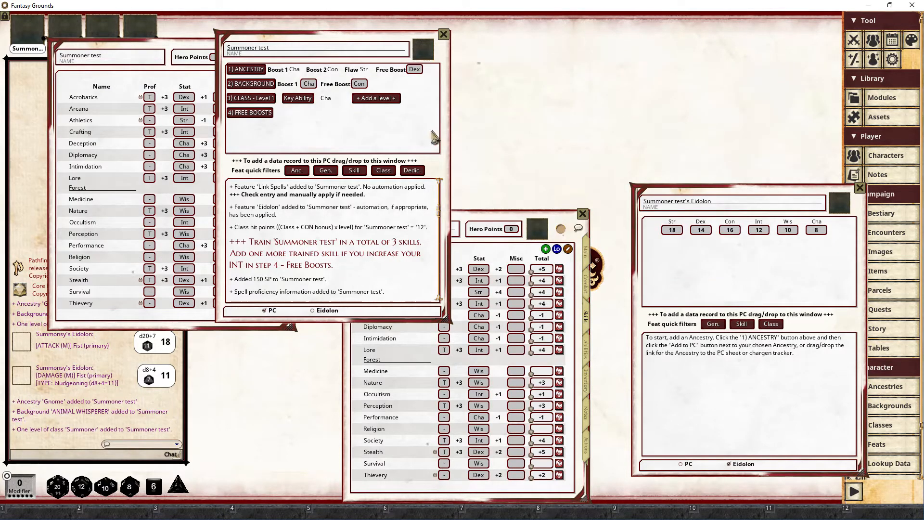
click(387, 172)
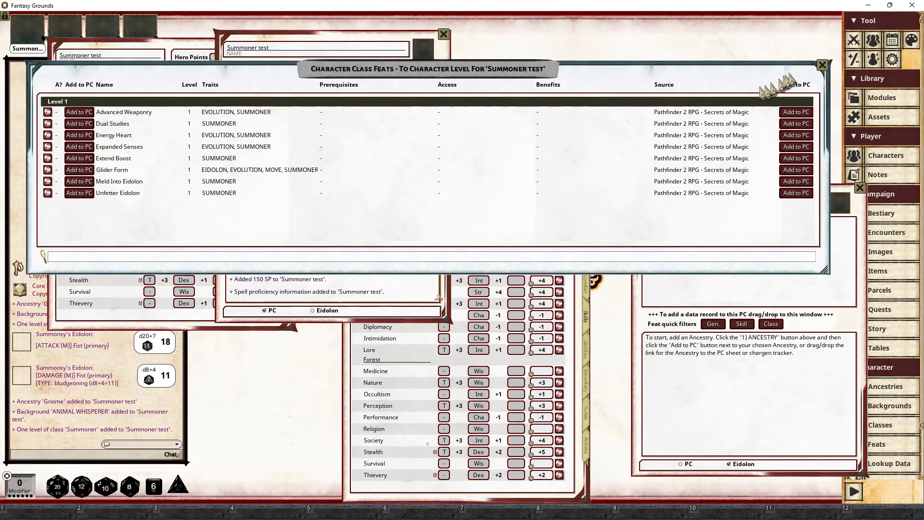
click(822, 64)
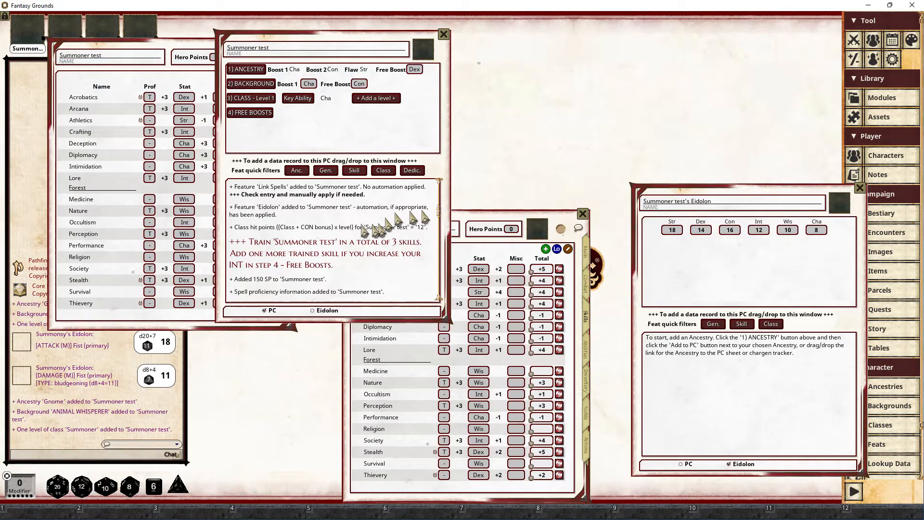
- Review the summoner tracker's log of applied class features and proficiencies alongside the eidolon's tracker
scroll(348, 225, up, 5)
scroll(348, 225, down, 6)
scroll(347, 230, down, 5)
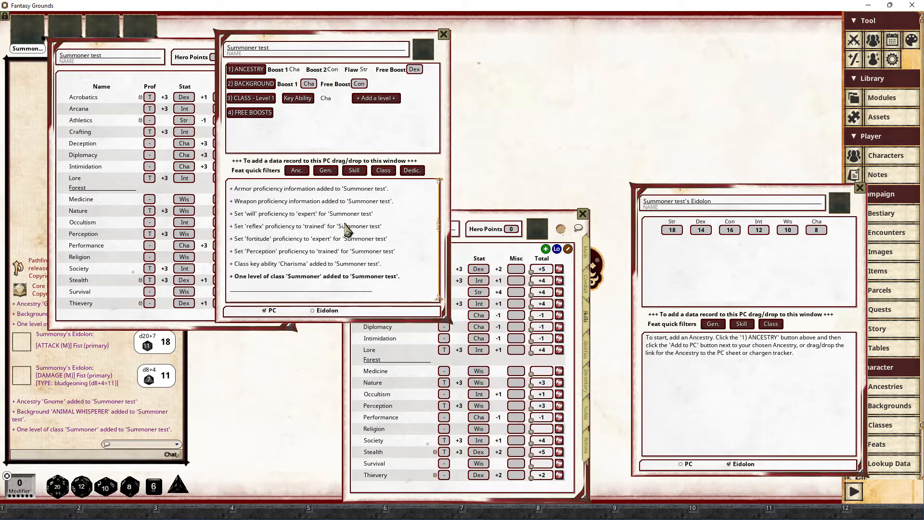
scroll(344, 230, up, 10)
scroll(343, 230, up, 4)
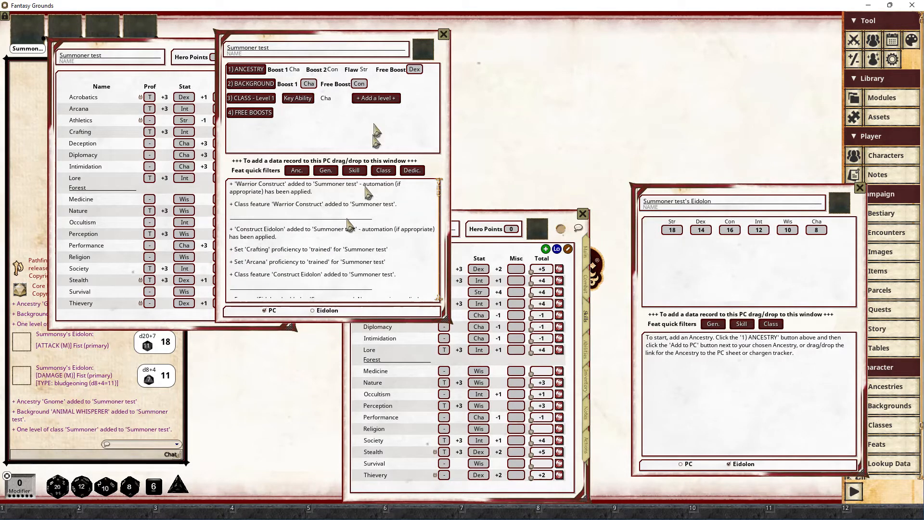
drag(367, 39, 628, 40)
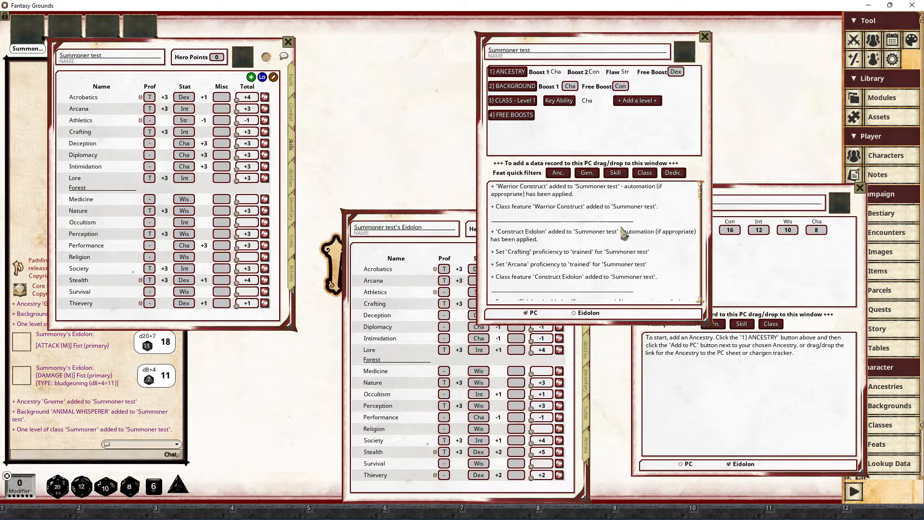
click(733, 200)
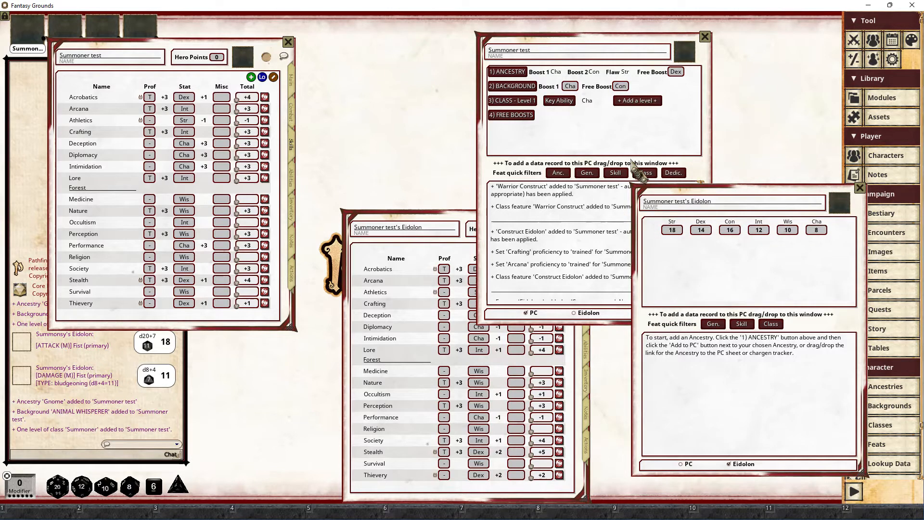
click(585, 205)
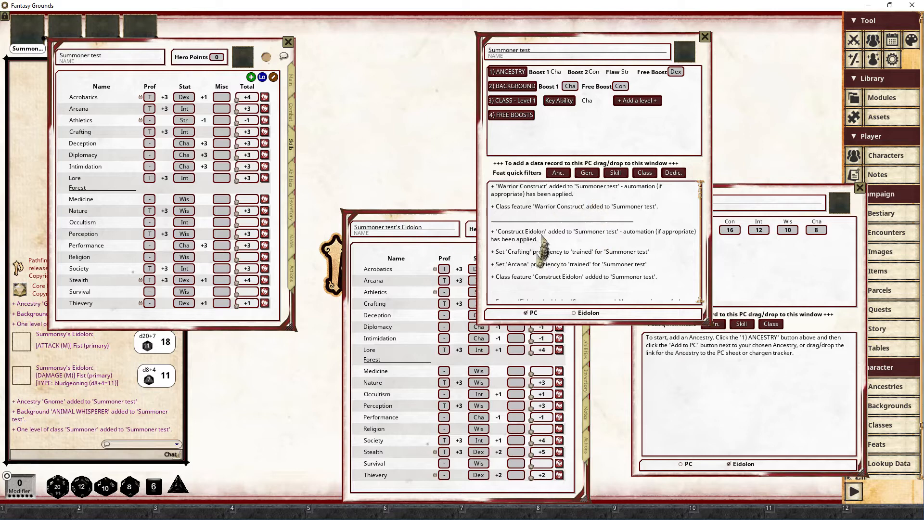
- Open the Construct Eidolon record from the summoner's class abilities and read its tradition and traits
click(291, 178)
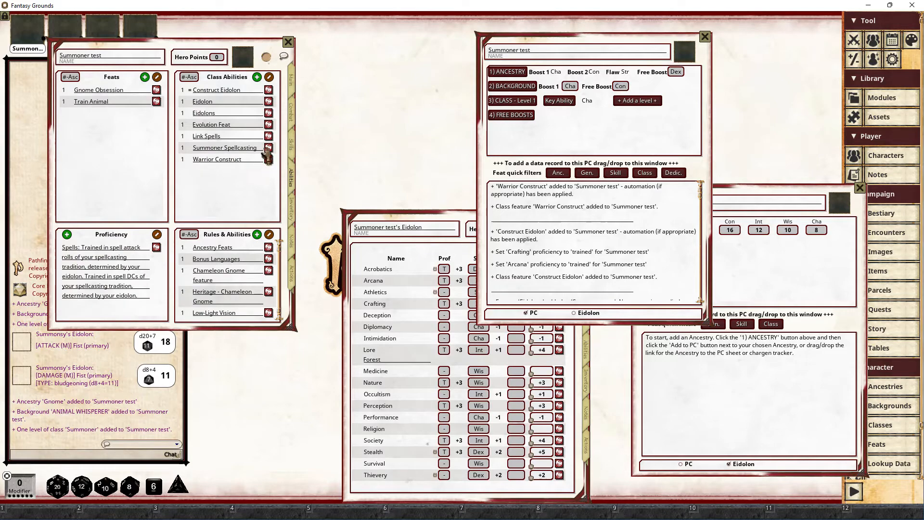
click(268, 91)
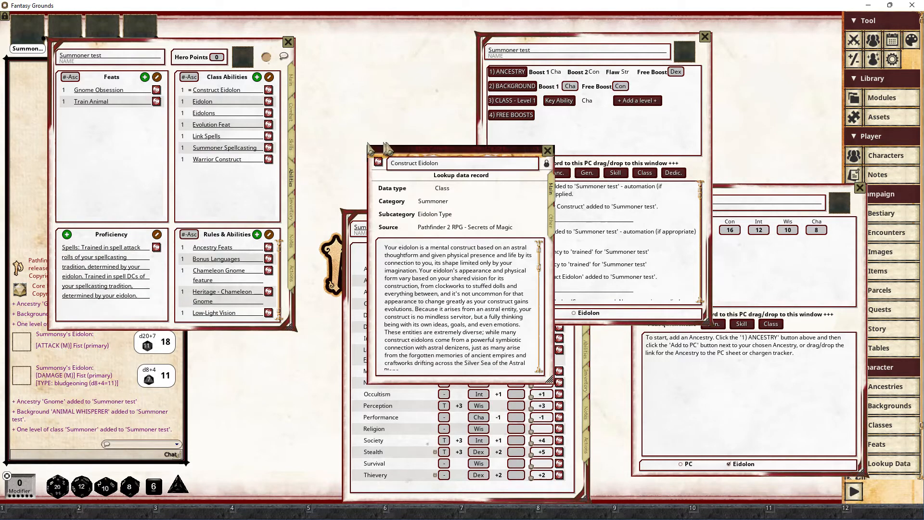
drag(408, 151, 114, 55)
scroll(178, 193, down, 5)
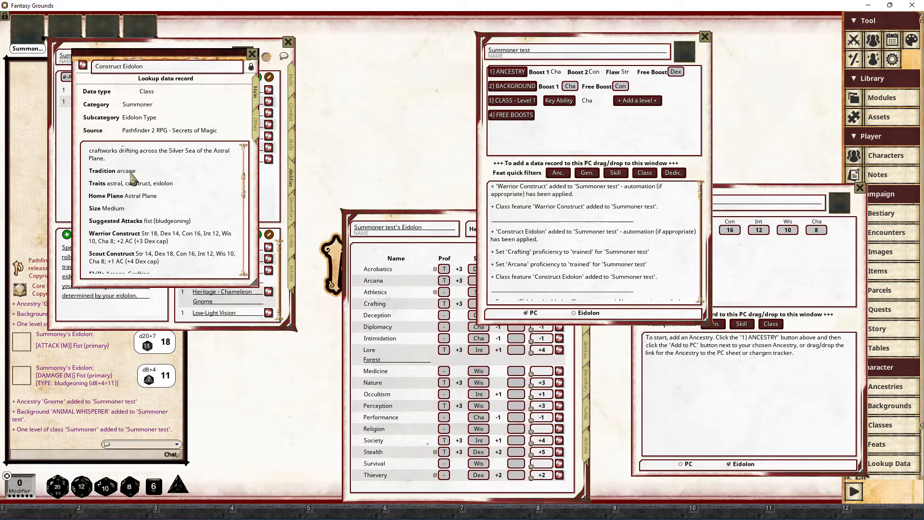
- Expand the Summoner spell class on the summoner's sheet and check its tradition against the Construct Eidolon record
drag(178, 53, 409, 37)
click(291, 273)
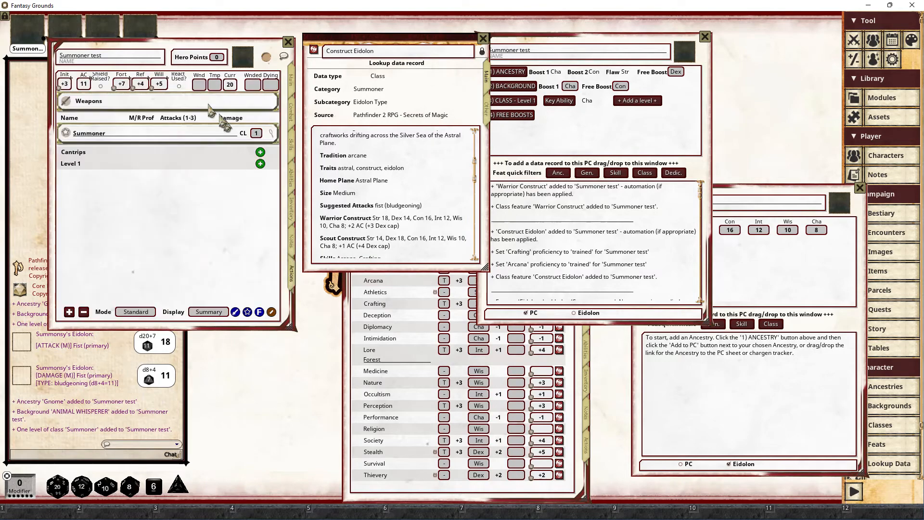
click(271, 134)
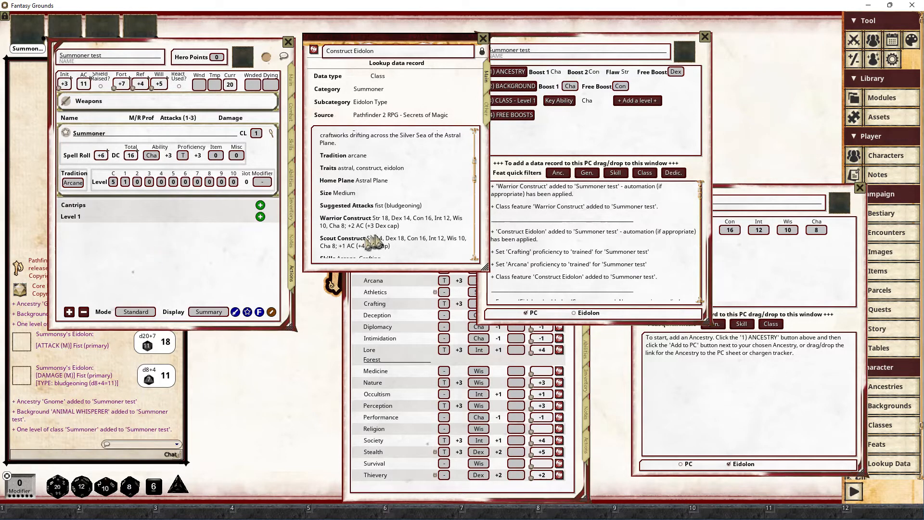
- Set the eidolon's size to Medium in its character notes, following the Construct Eidolon record
scroll(429, 184, down, 2)
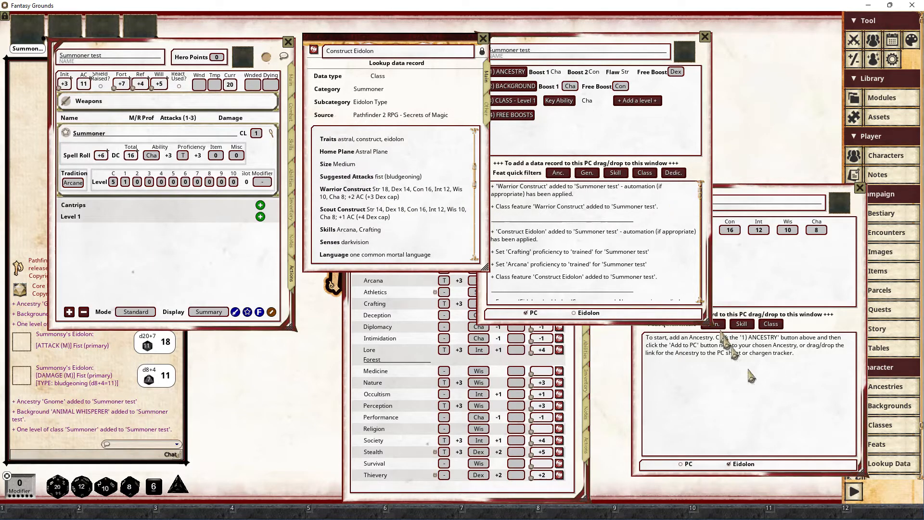
click(588, 415)
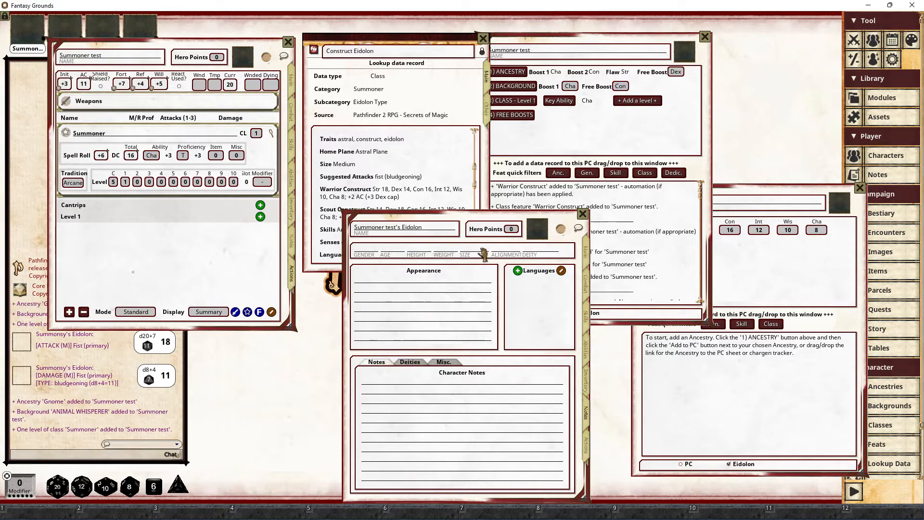
click(482, 253)
text(Medium)
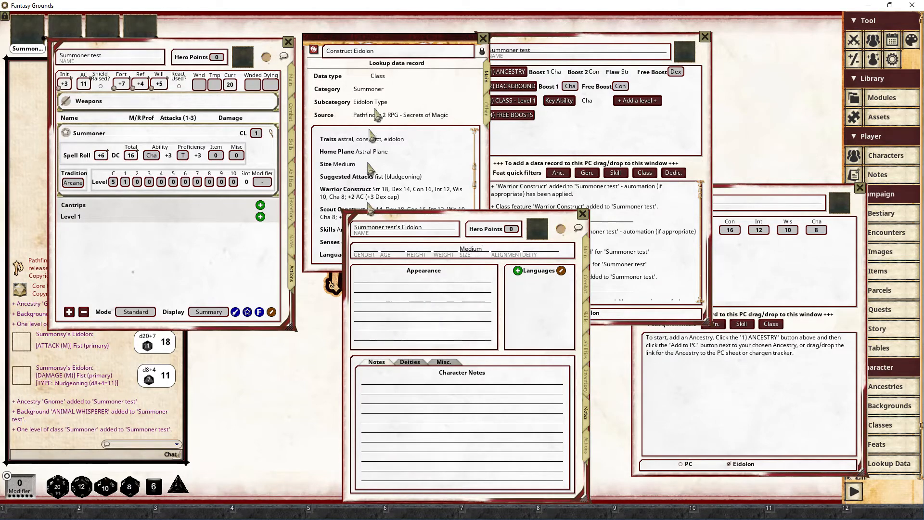
- Check the skills and senses in the Construct Eidolon record and enter darkvision as the eidolon's senses
click(413, 45)
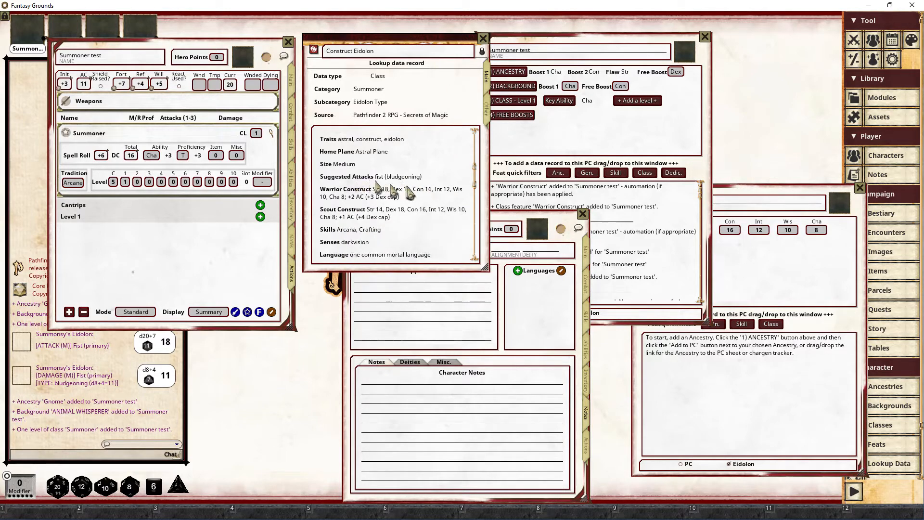
scroll(405, 184, down, 3)
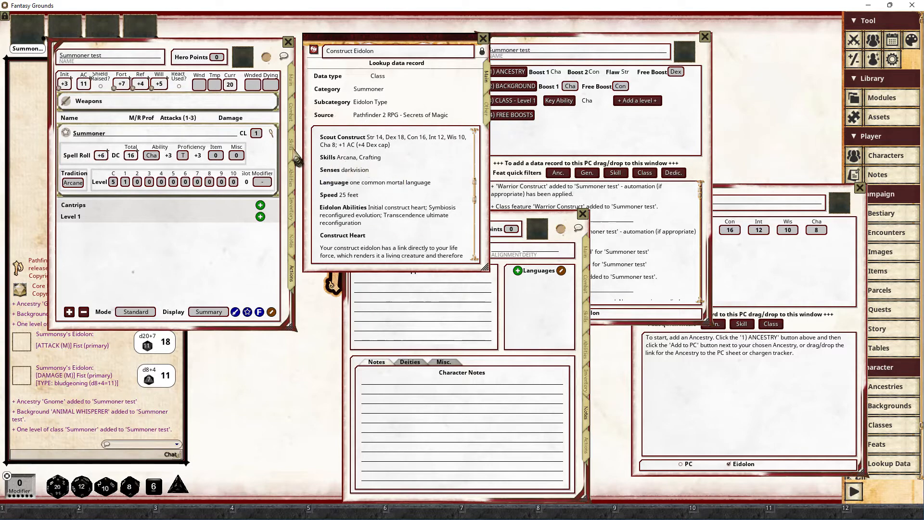
click(291, 144)
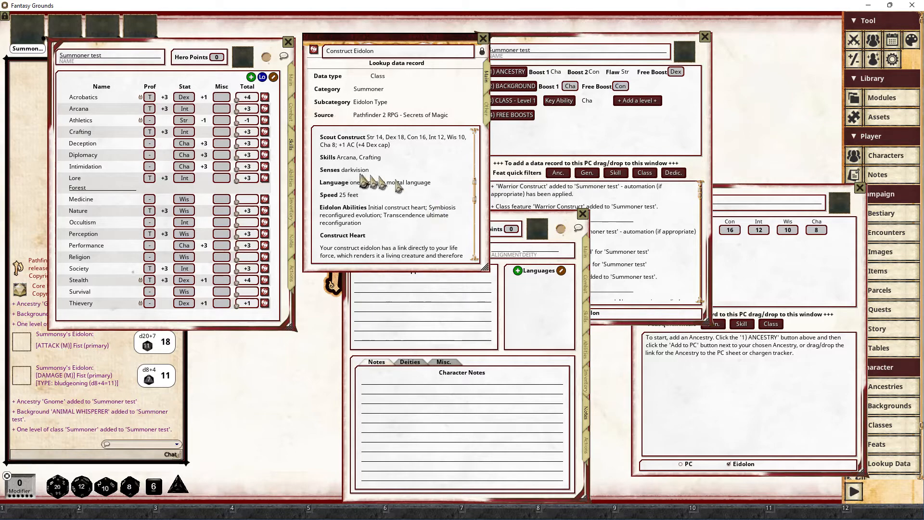
click(562, 335)
click(585, 288)
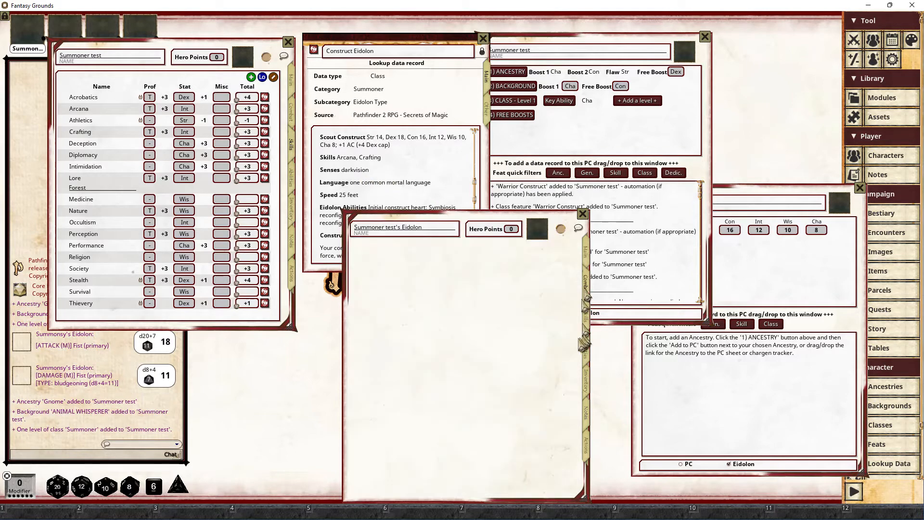
click(584, 256)
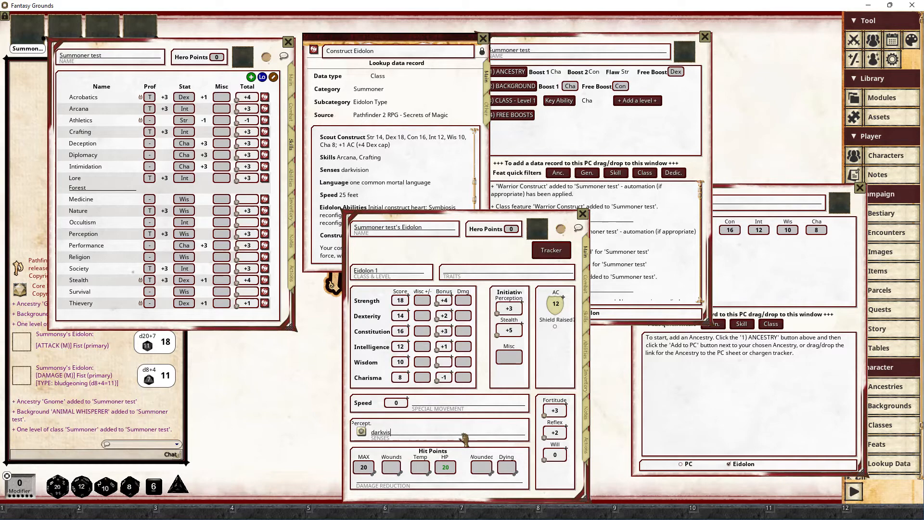
- Add Common to the eidolon's languages and set its base speed to 25
click(442, 176)
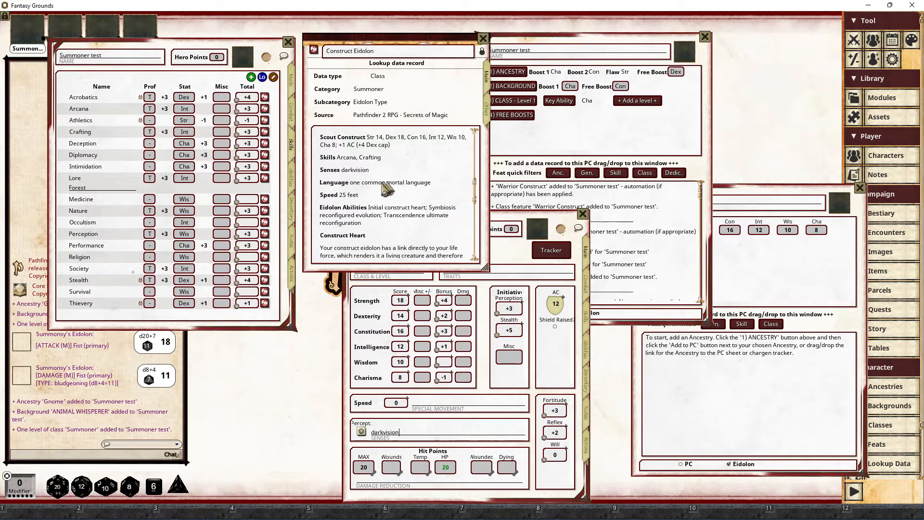
click(586, 409)
click(543, 289)
text(Com)
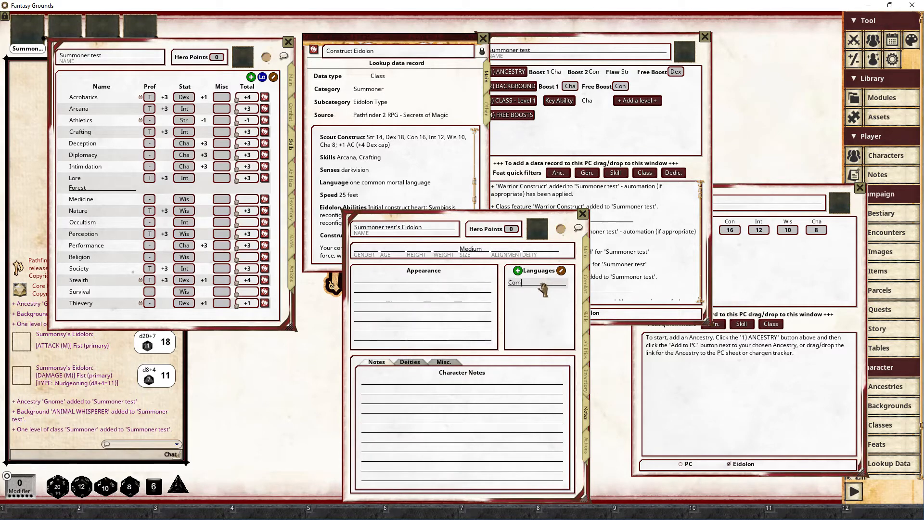
text(mon)
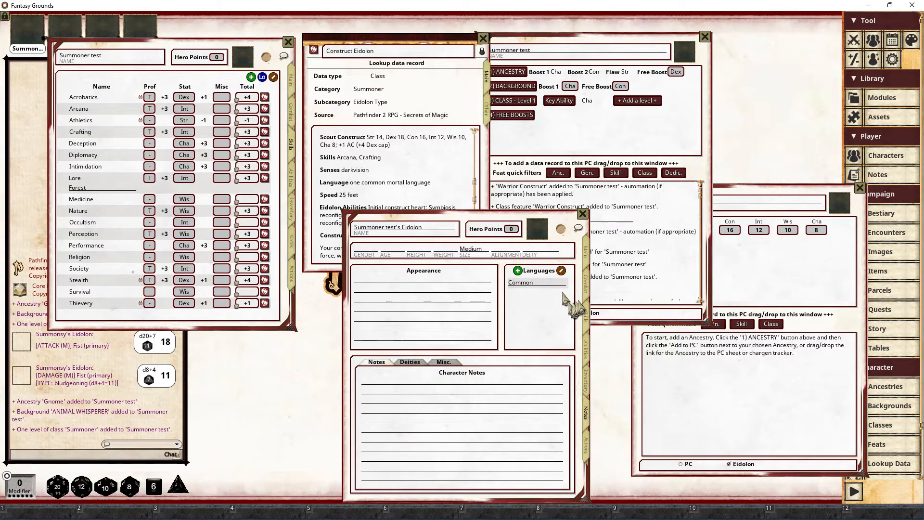
click(585, 285)
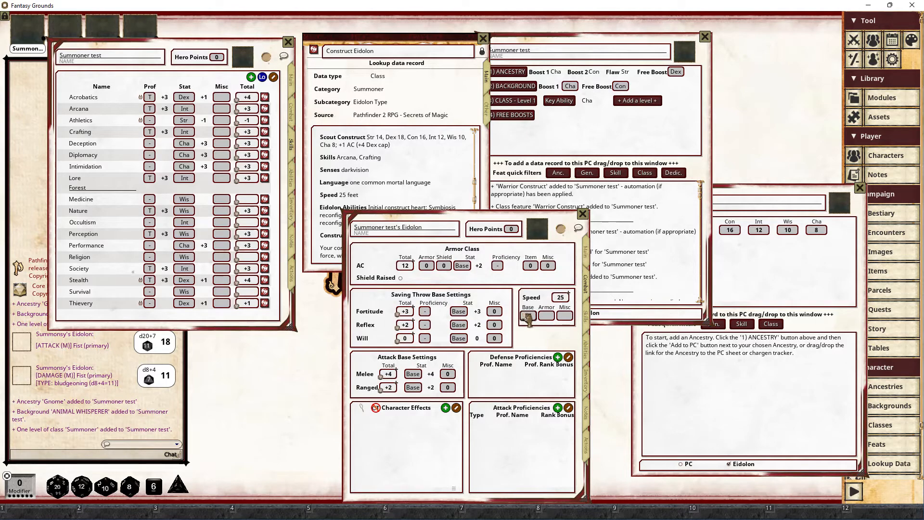
- Read the eidolon abilities and Construct Heart description in the Construct Eidolon record, and close the record
click(434, 169)
scroll(420, 176, down, 1)
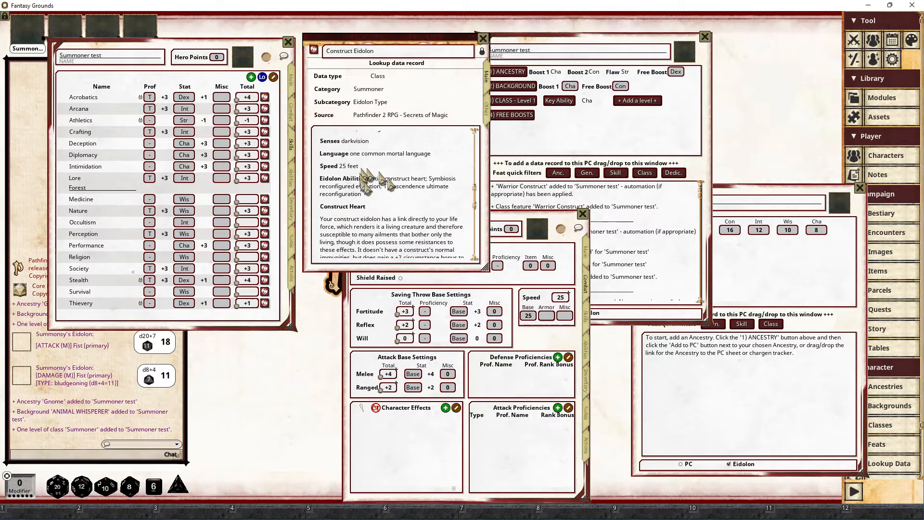
scroll(385, 173, down, 1)
scroll(373, 217, down, 1)
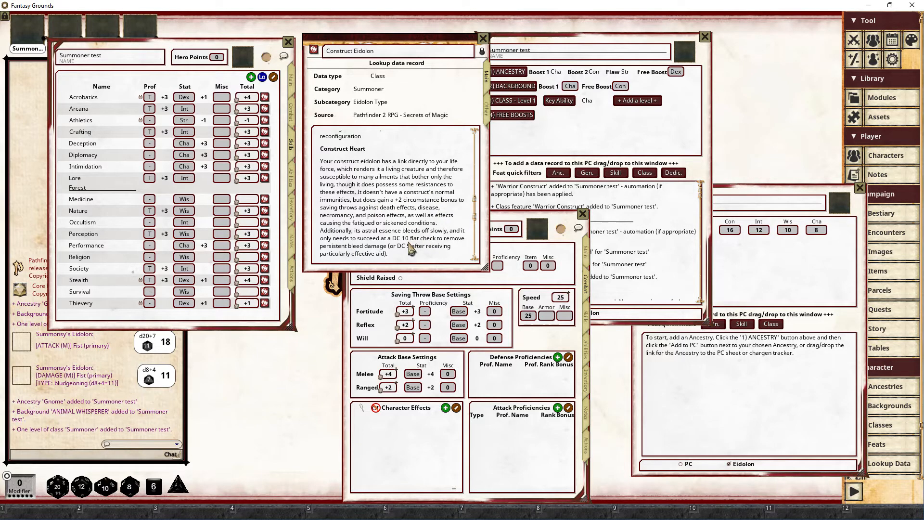
scroll(410, 249, up, 8)
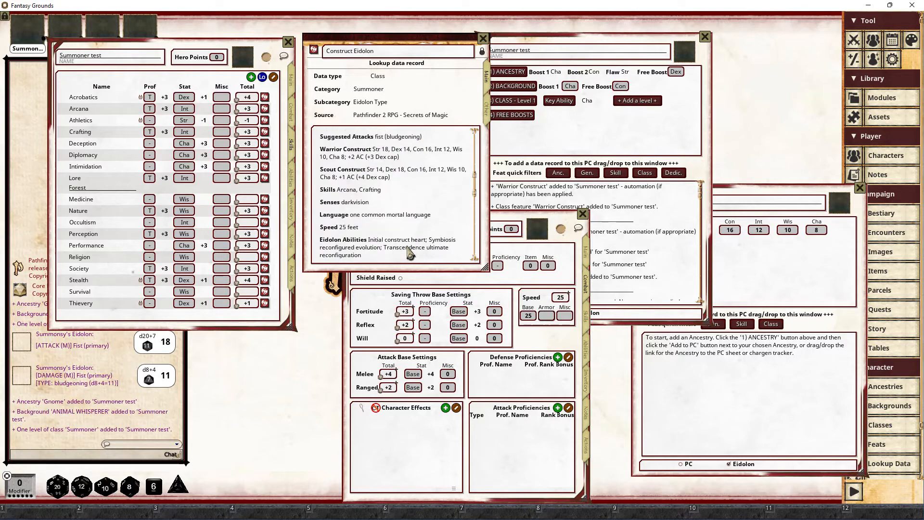
scroll(410, 249, up, 5)
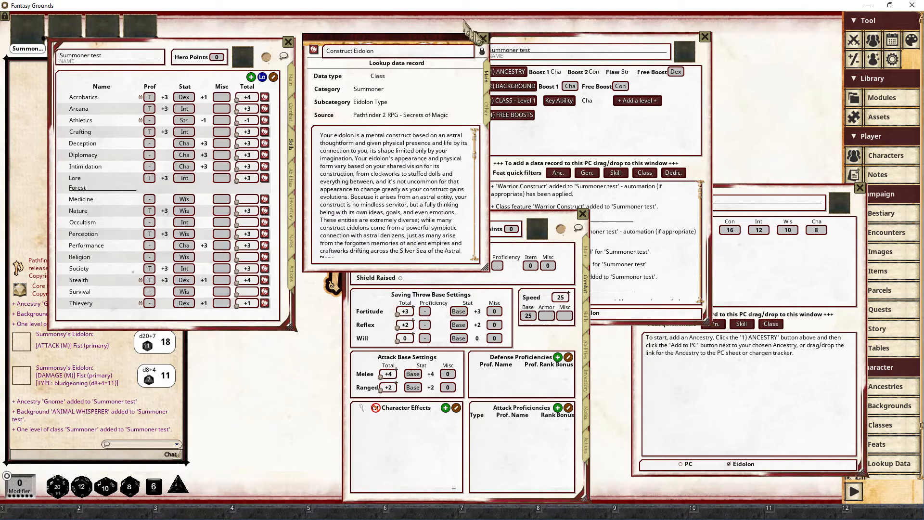
click(483, 38)
- Read the Eidolon class feature from the summoner's class abilities and close its description
click(292, 178)
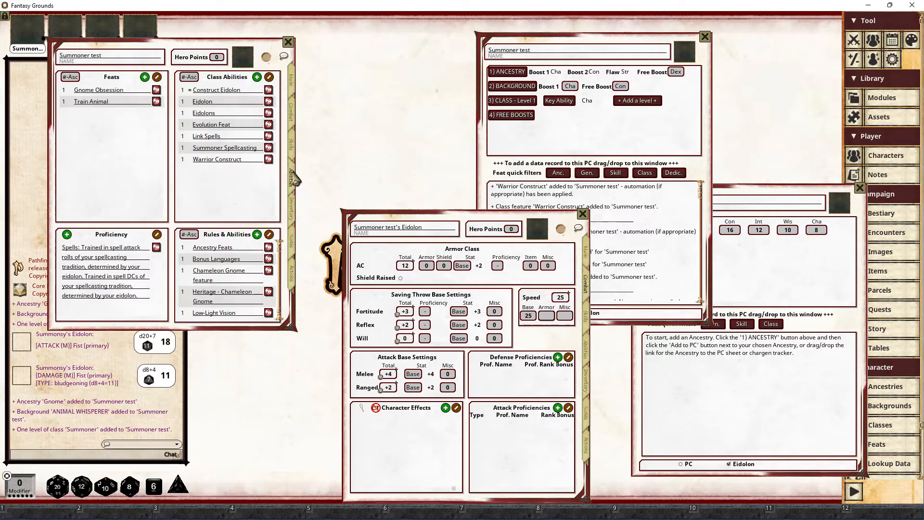
click(268, 101)
scroll(445, 267, down, 6)
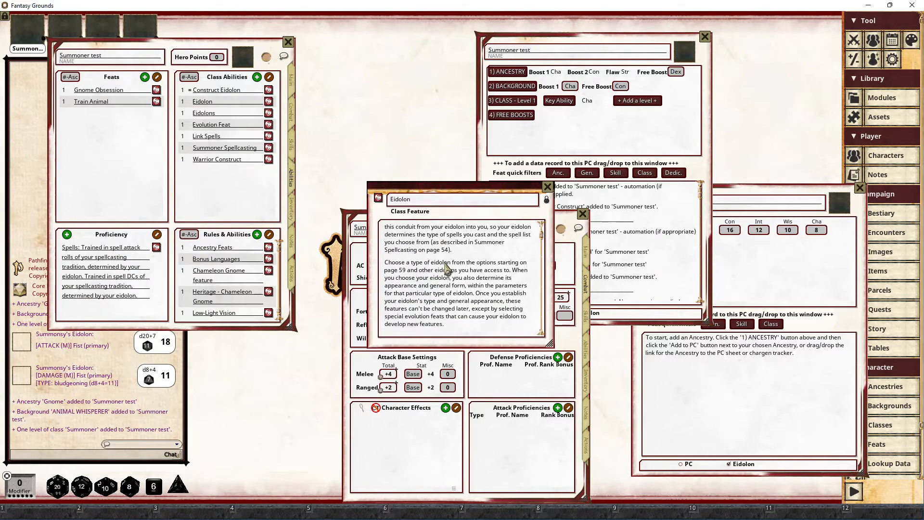
scroll(446, 267, up, 6)
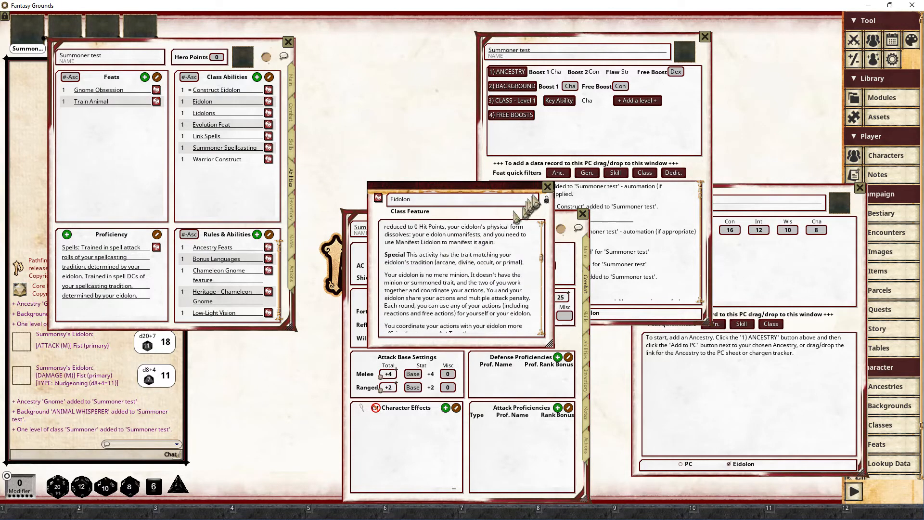
click(548, 187)
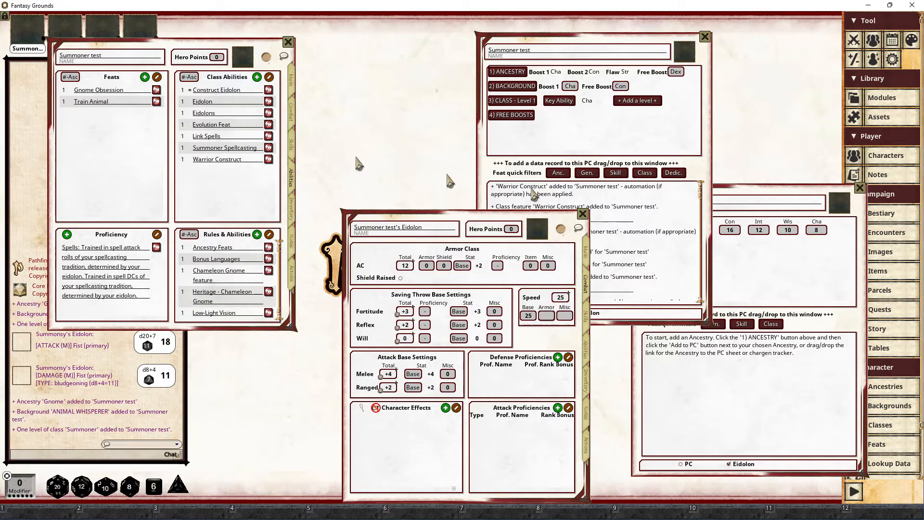
- Check the proficiencies in the Eidolons class feature and set the eidolon's Fortitude and Will saves to Expert and Reflex to Trained
click(268, 114)
drag(445, 190, 237, 109)
scroll(239, 210, down, 3)
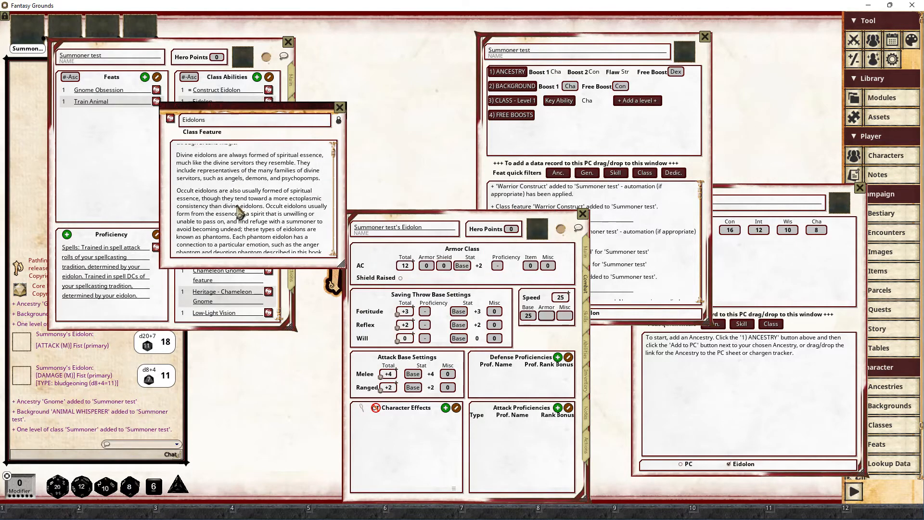
scroll(239, 210, down, 5)
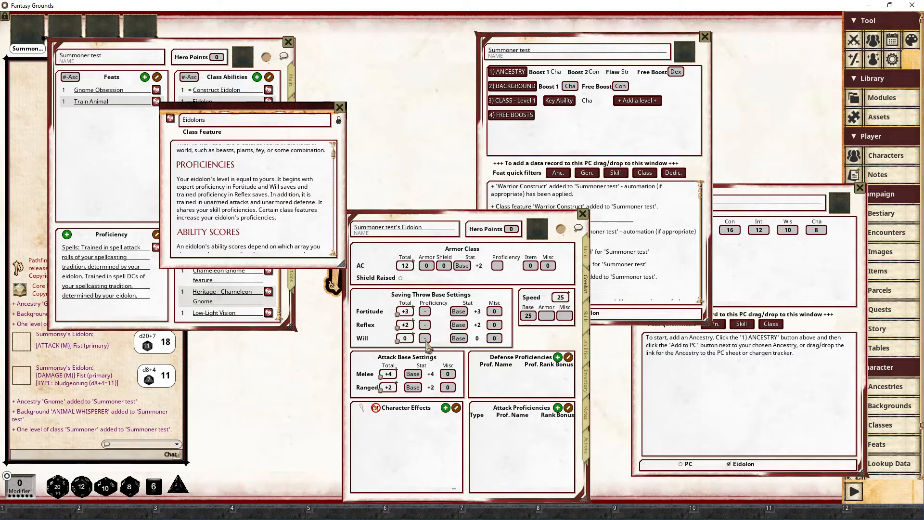
click(424, 312)
click(424, 311)
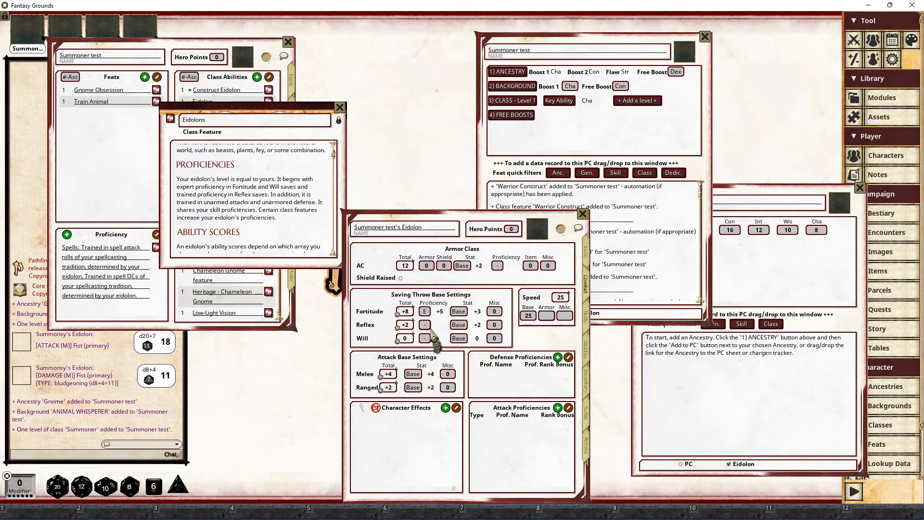
click(429, 339)
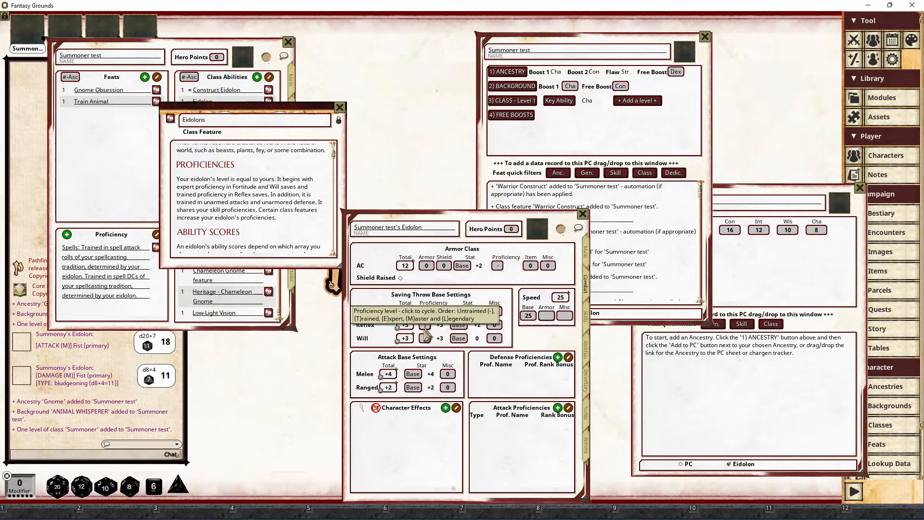
click(428, 340)
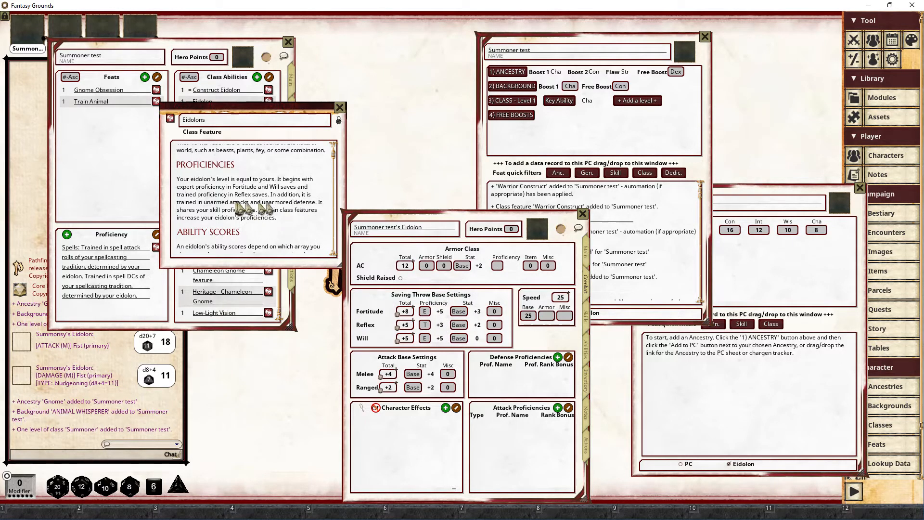
- Add an Unarmored defense proficiency and an Unarmed attack proficiency to the eidolon, both Trained, and close the Eidolons description
click(557, 356)
text(Unarmored)
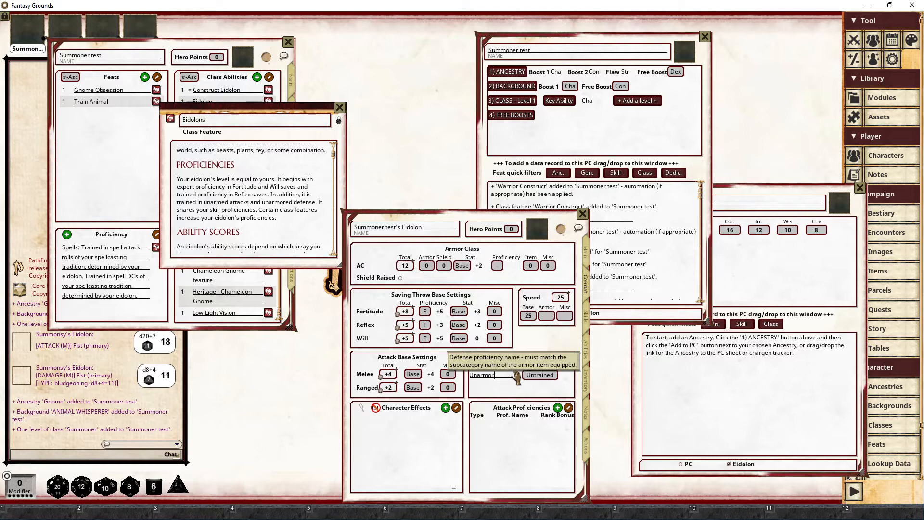
click(558, 412)
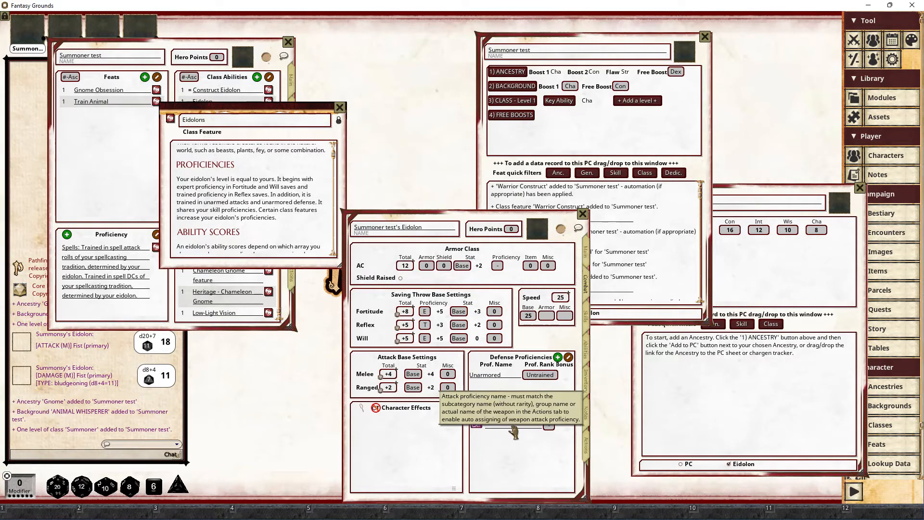
text(Unarmed)
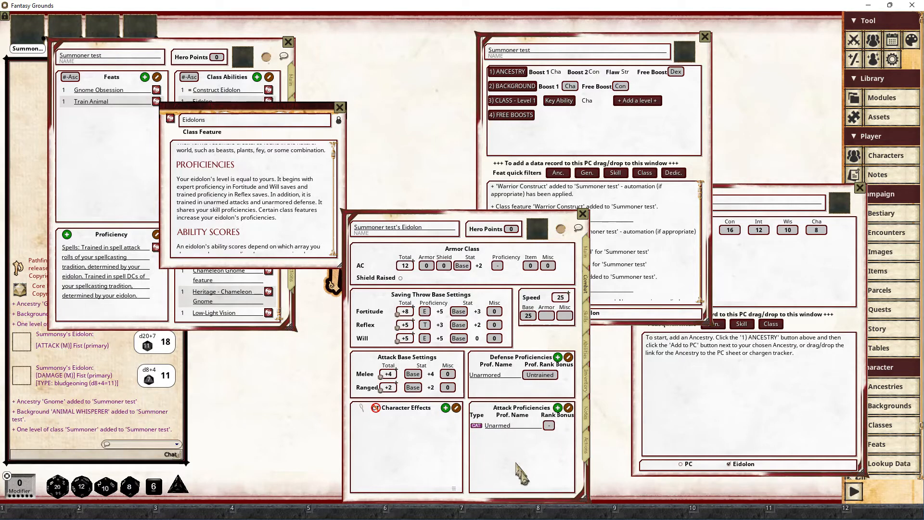
click(540, 374)
click(549, 425)
click(340, 107)
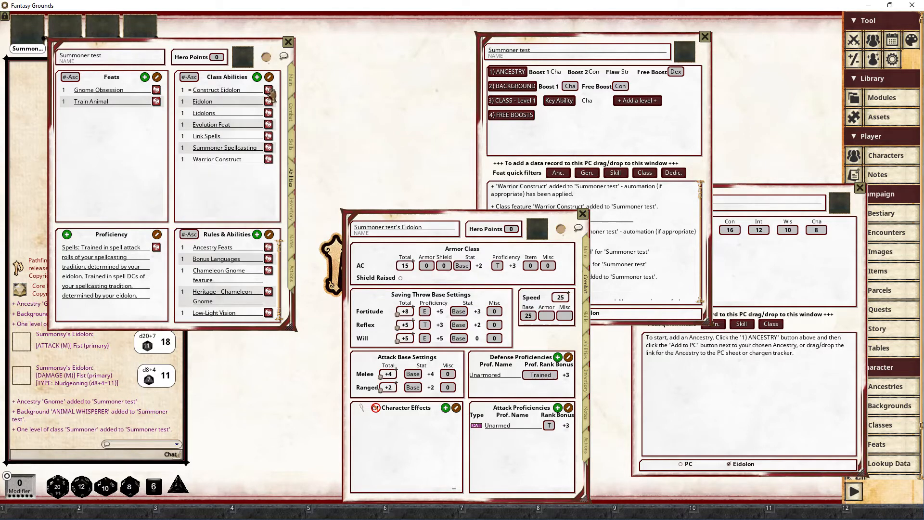
- Check the Warrior Construct record for its armor bonus and set the eidolon's miscellaneous AC bonus to 2
click(268, 159)
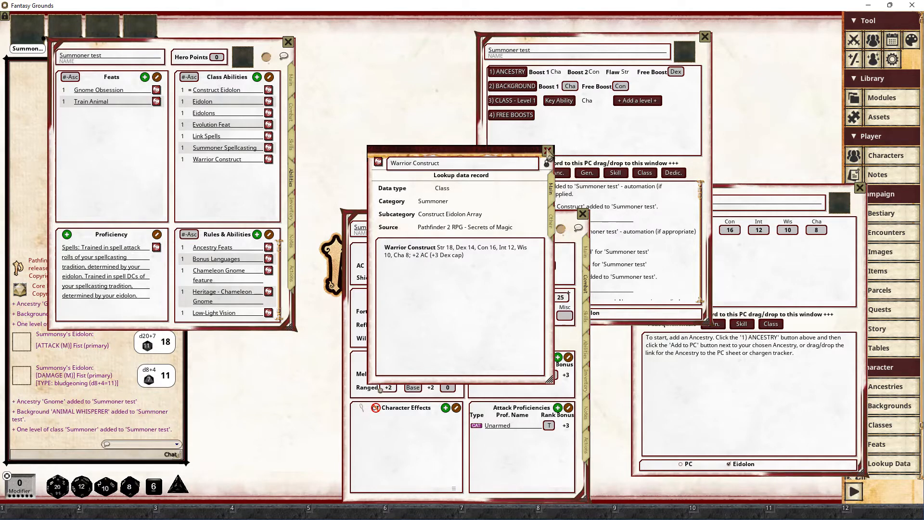
click(547, 151)
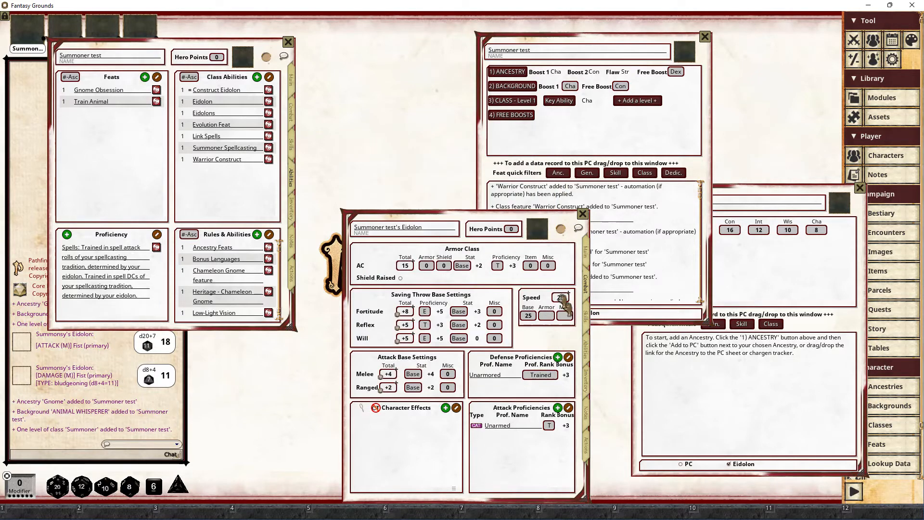
click(548, 265)
text(2)
key(Return)
- Enable the armor limits in the eidolon's inventory, set the maximum stat to 3, and return to its combat details
click(588, 383)
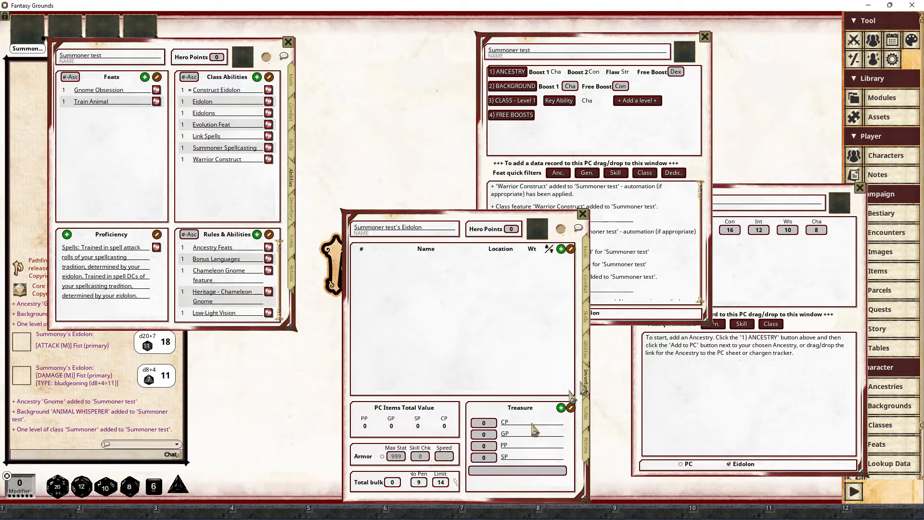
click(383, 456)
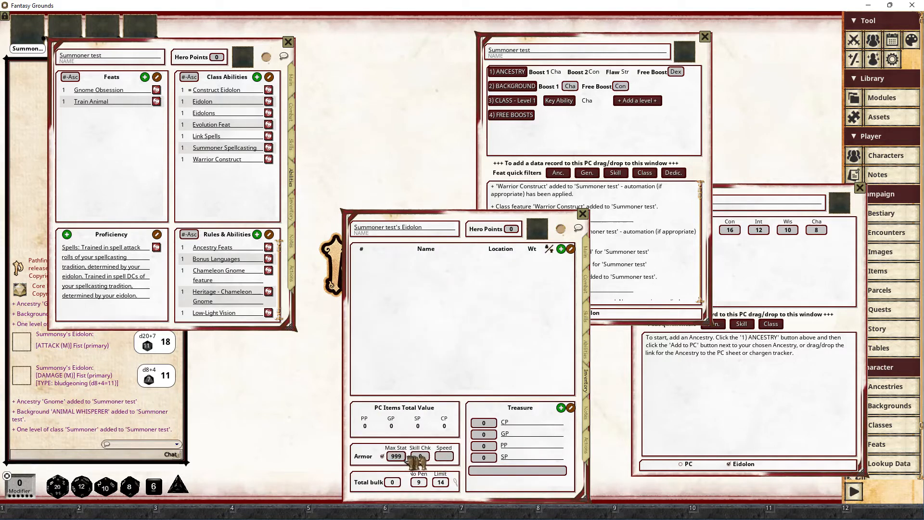
click(402, 456)
text(3)
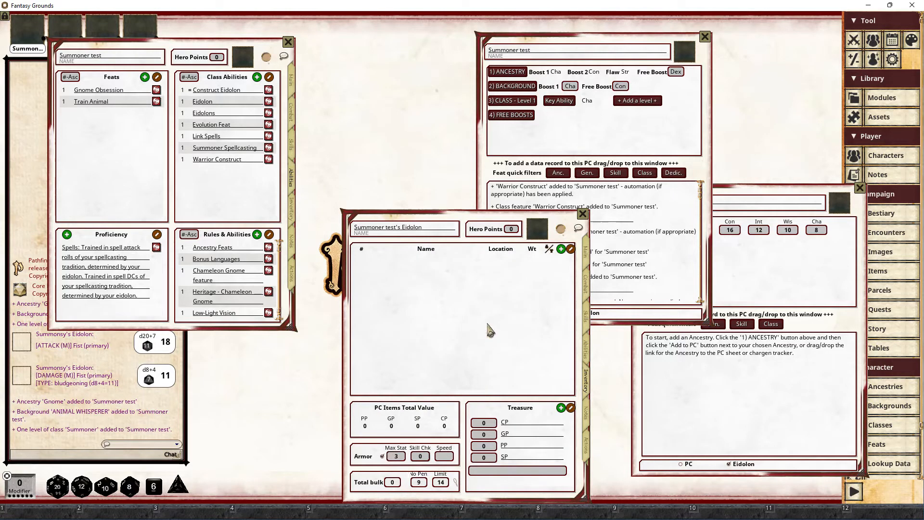
click(587, 292)
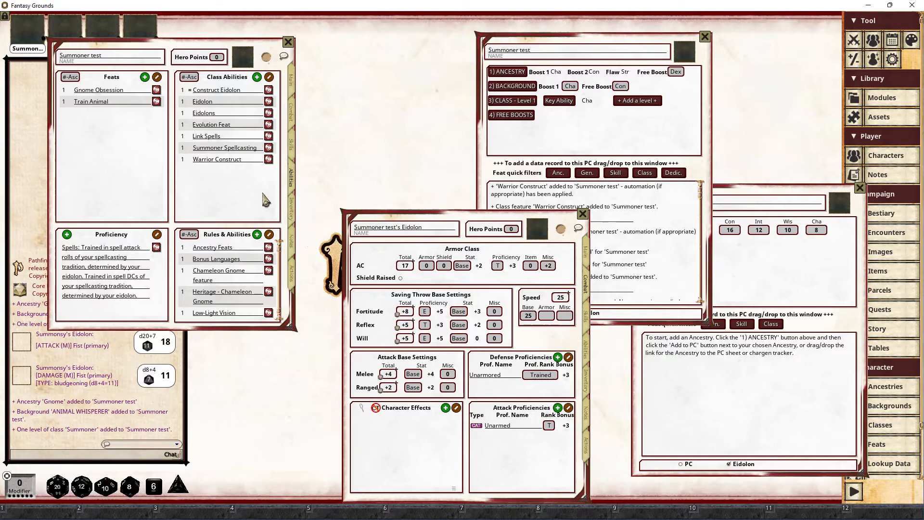
- Find the primary and secondary unarmed attack options in the Eidolons class feature and move its description clear of the class abilities
click(268, 113)
scroll(254, 213, down, 10)
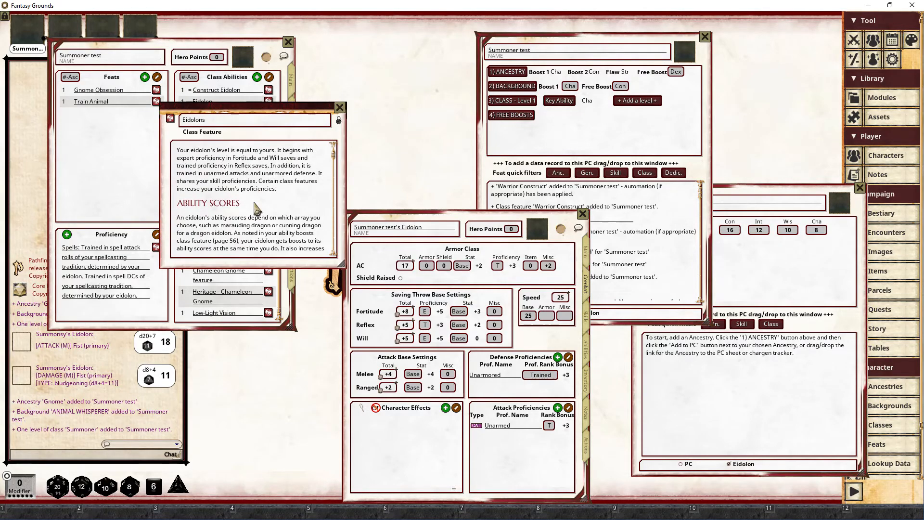
scroll(254, 213, down, 8)
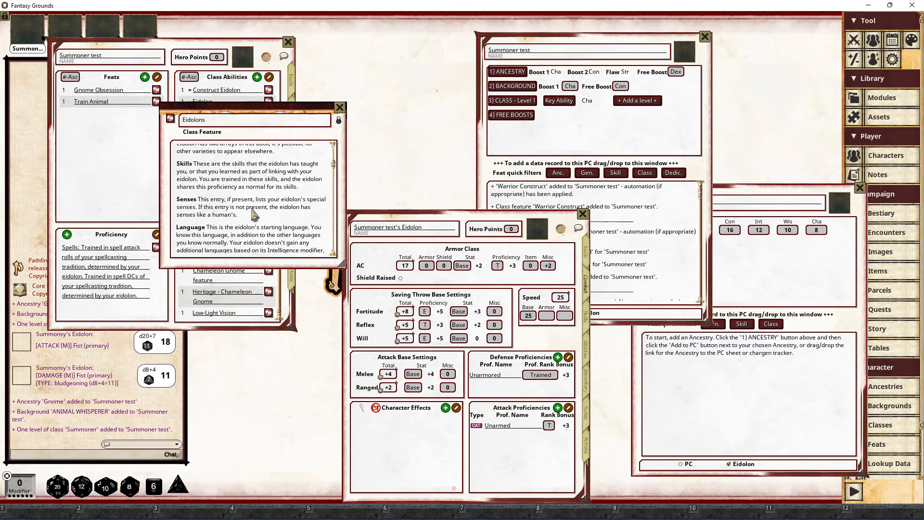
scroll(254, 213, down, 6)
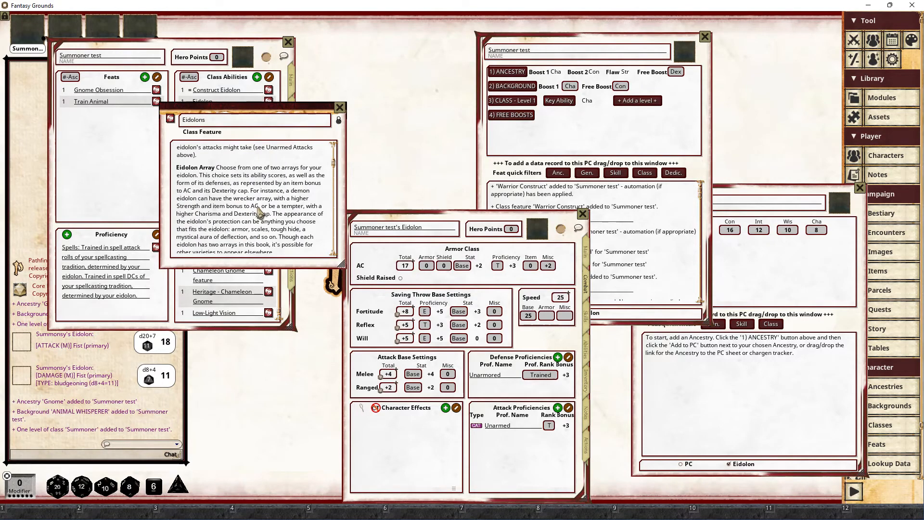
scroll(260, 212, up, 8)
scroll(260, 212, up, 8)
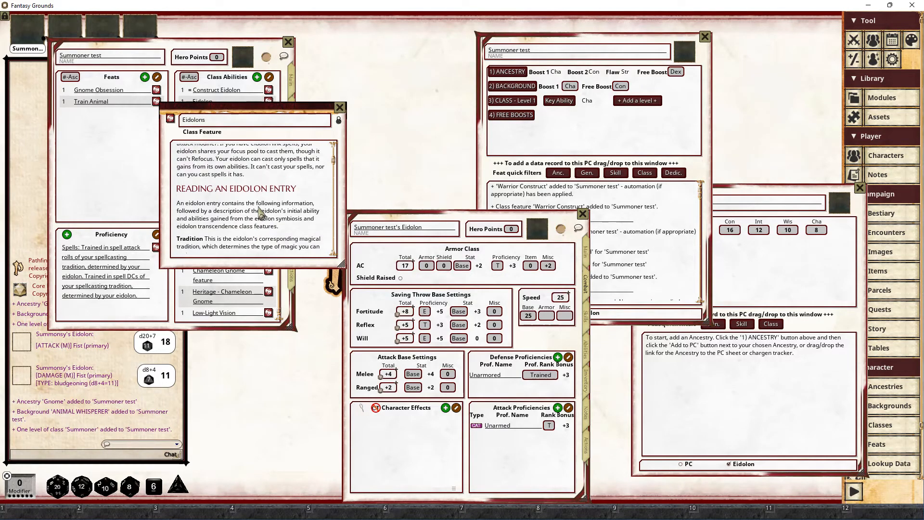
scroll(260, 213, up, 2)
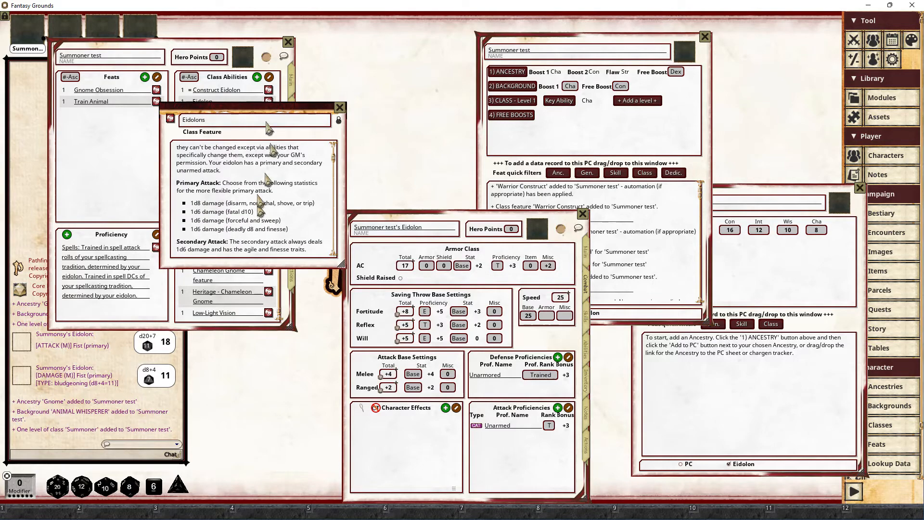
drag(258, 109, 115, 317)
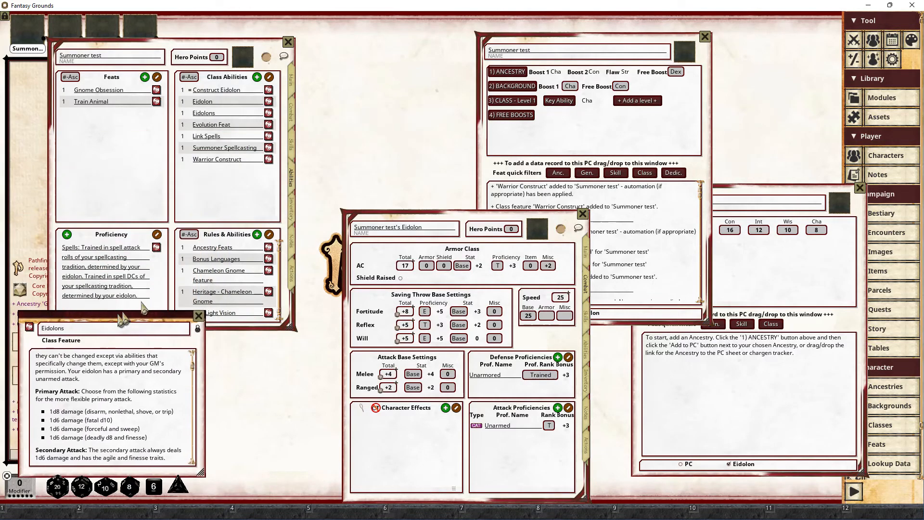
- Check the Warrior Construct and Construct Eidolon records for the suggested attacks, and close both records
click(268, 159)
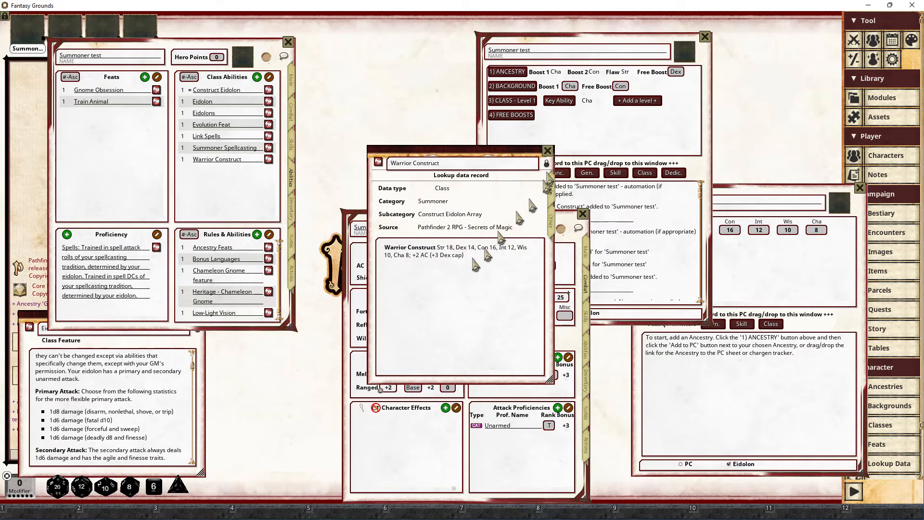
click(547, 151)
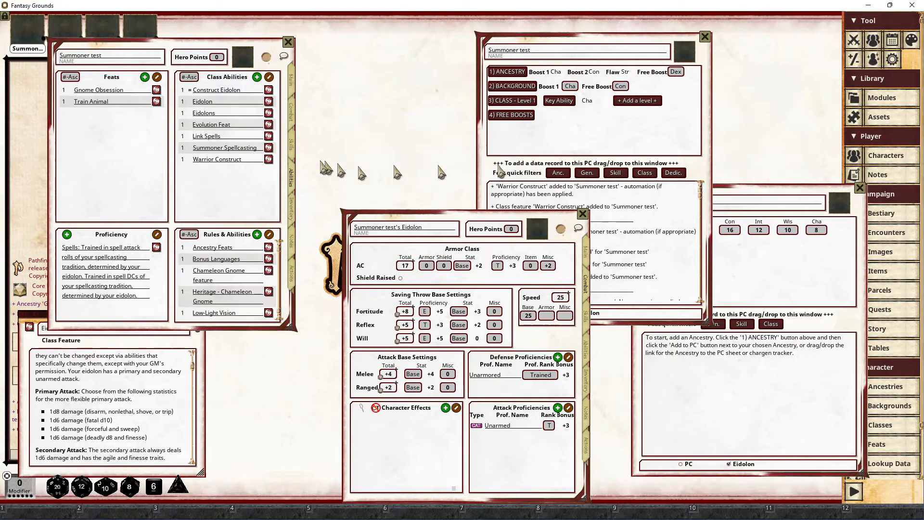
click(268, 90)
scroll(431, 181, down, 5)
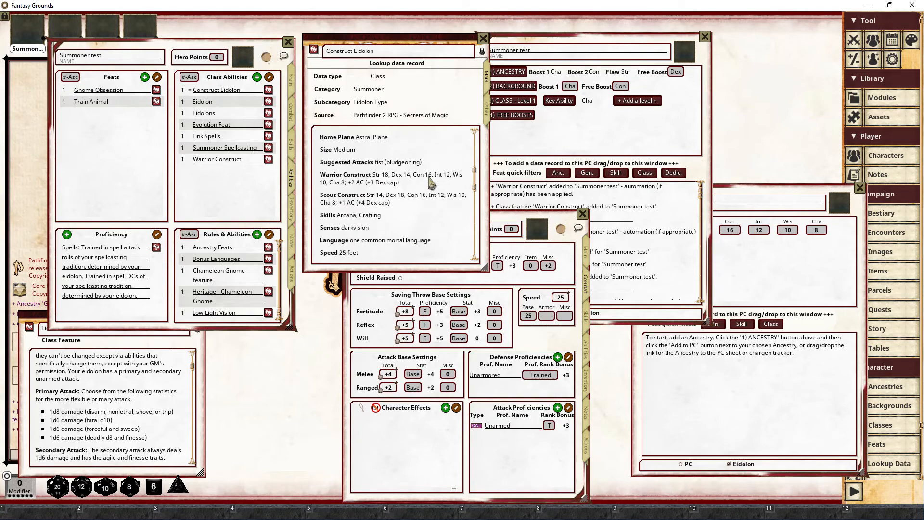
scroll(409, 183, up, 1)
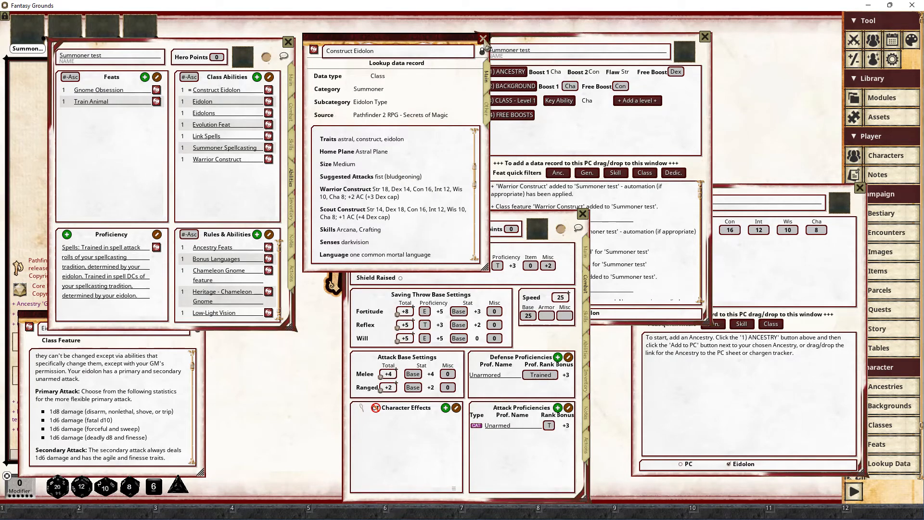
click(483, 38)
- Add the Fist item from the campaign items to the eidolon's inventory
drag(847, 200, 801, 210)
click(886, 274)
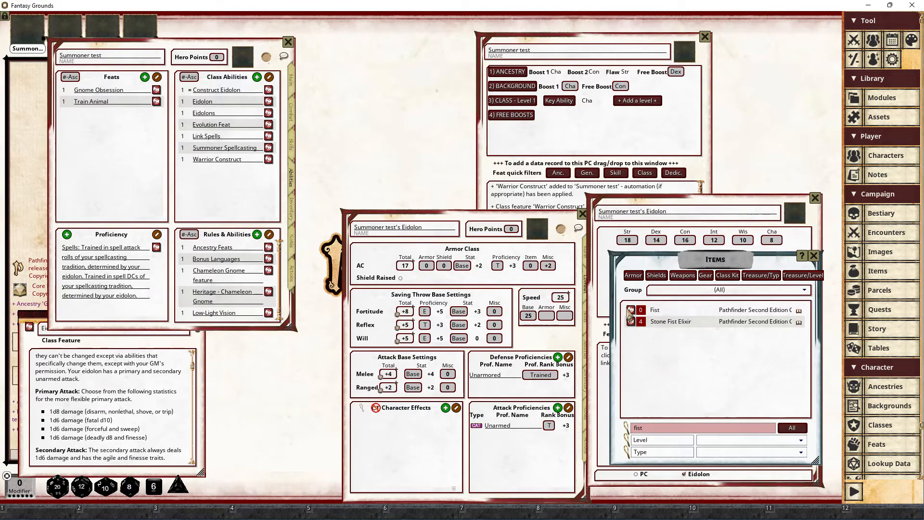
drag(630, 315, 587, 337)
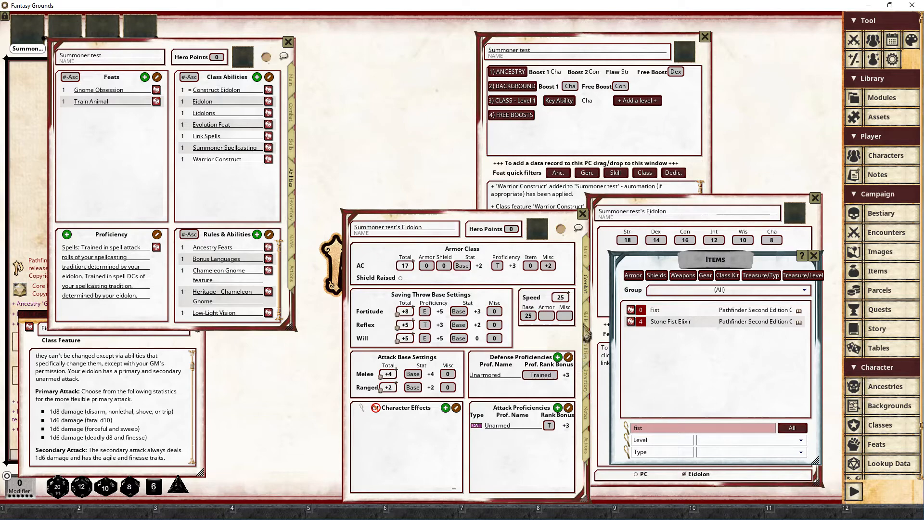
click(586, 380)
drag(630, 313, 465, 313)
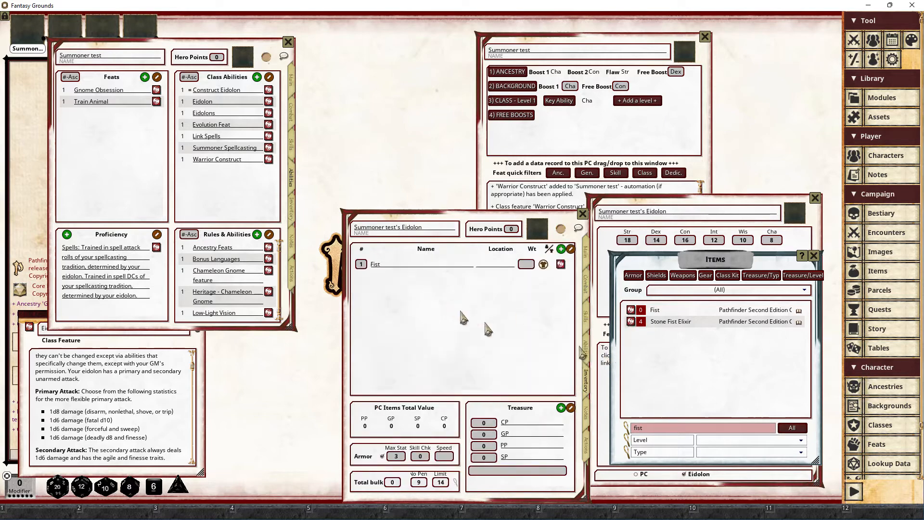
- Unlock the eidolon's Fist item, rename it "Fist (primary)", replace its traits with disarm, and lock and close the record
click(560, 265)
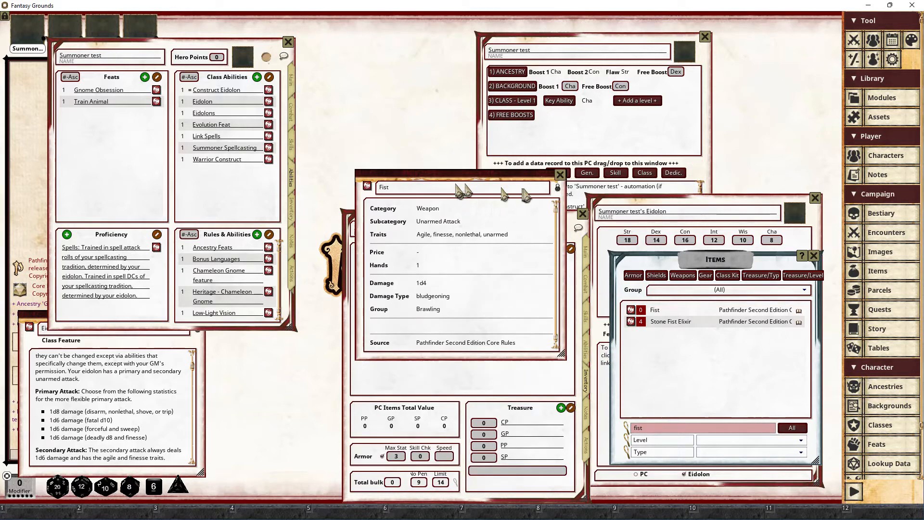
click(557, 188)
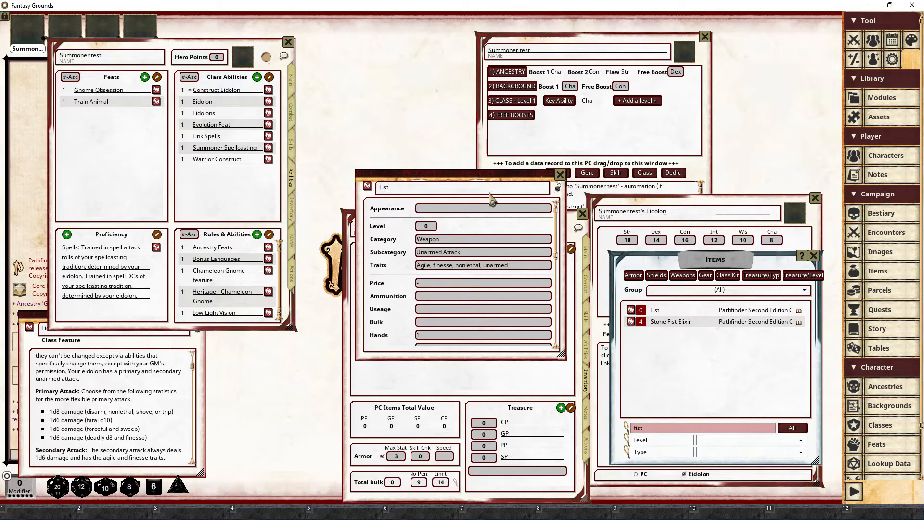
text((primary))
click(508, 266)
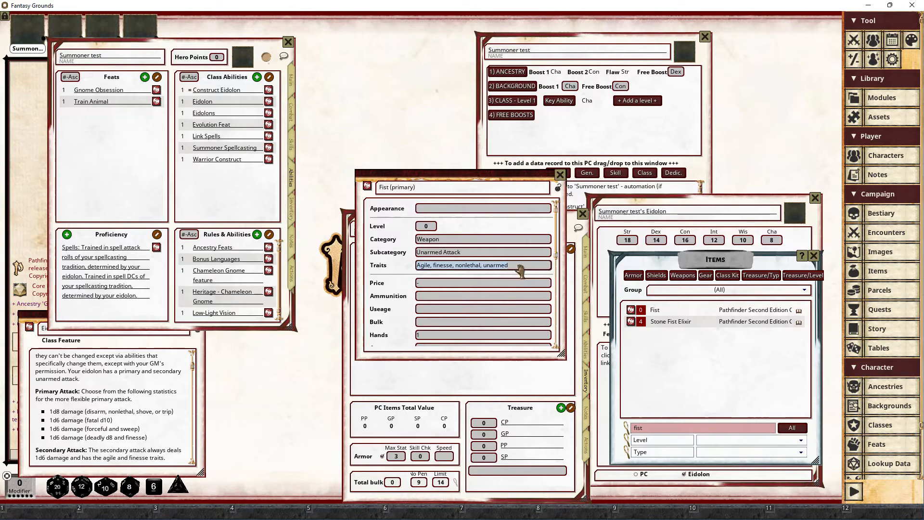
text(d)
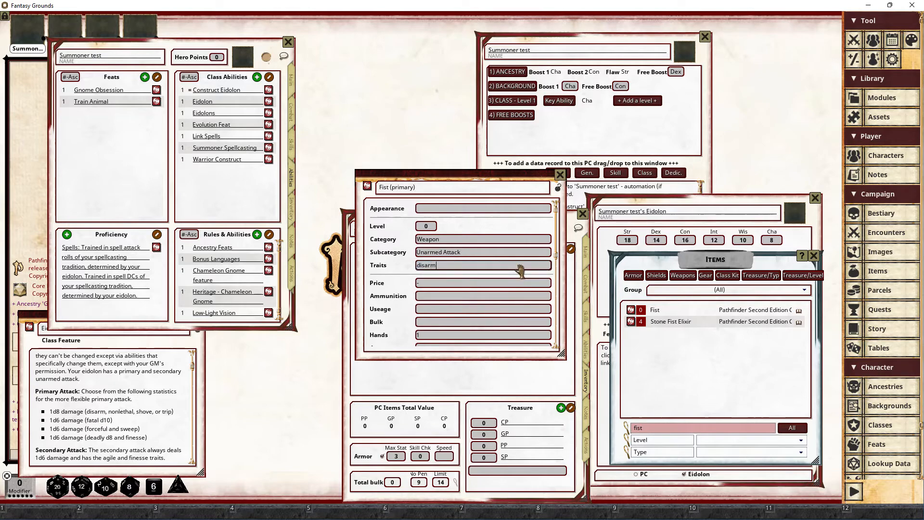
text(isarm)
click(559, 187)
click(560, 174)
- In the eidolon's Fist attack, set the traits to disarm, the damage die to d8 and the damage type to bludgeoning
click(585, 445)
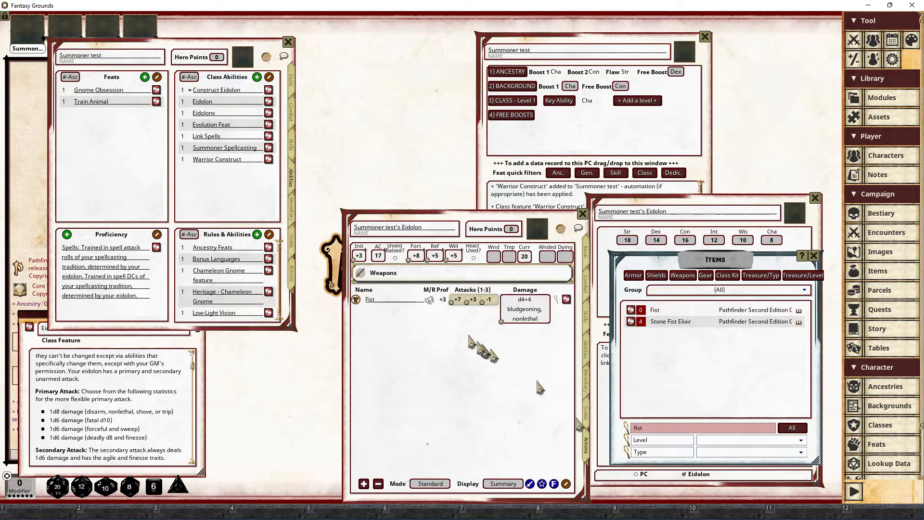
click(557, 299)
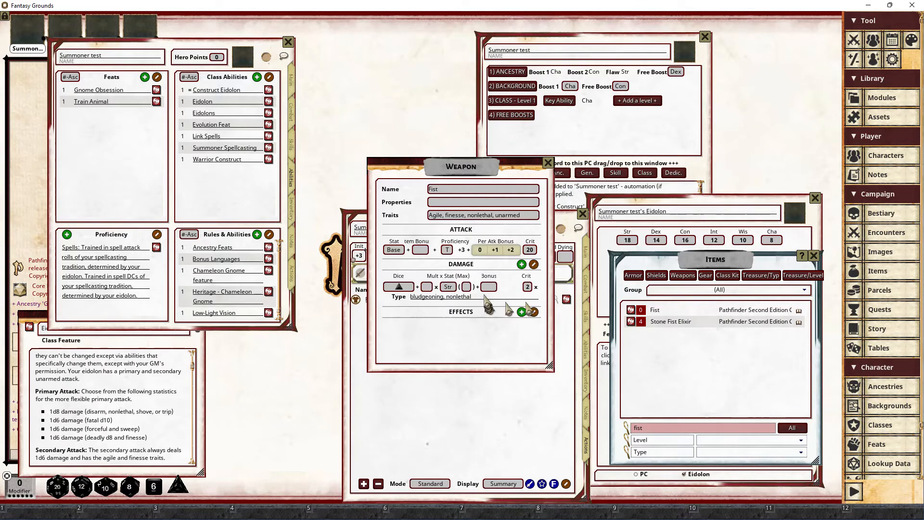
text(disarm)
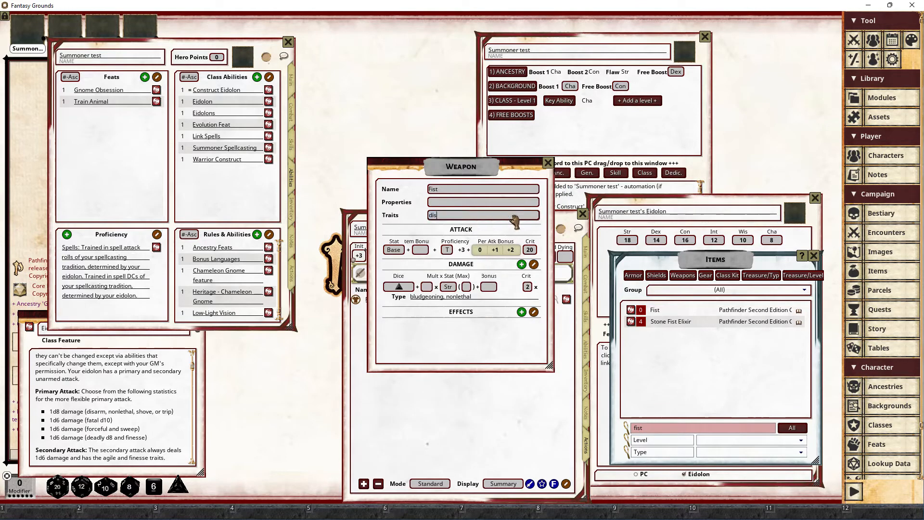
right_click(403, 287)
click(408, 322)
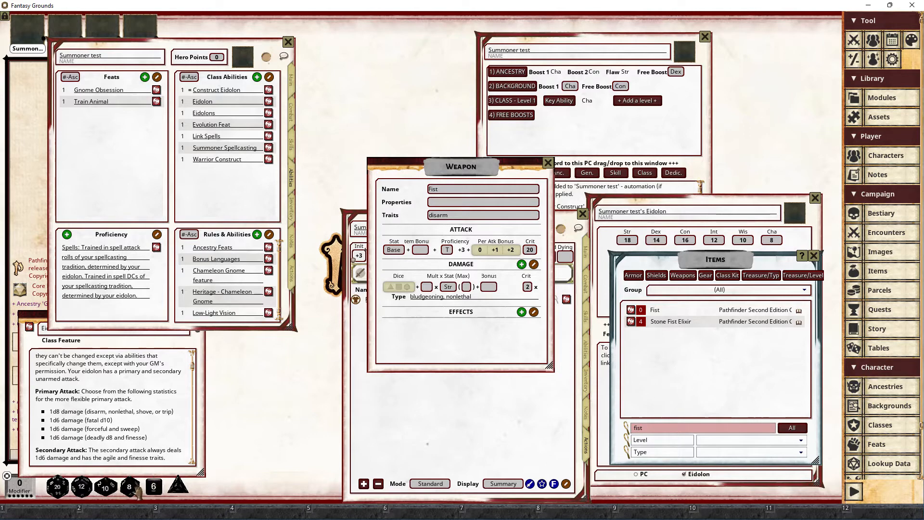
drag(136, 491, 399, 287)
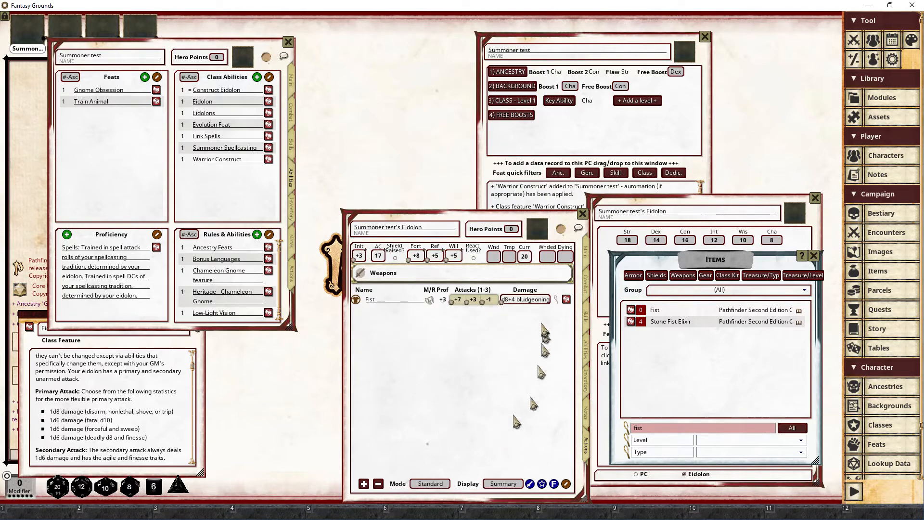
click(557, 303)
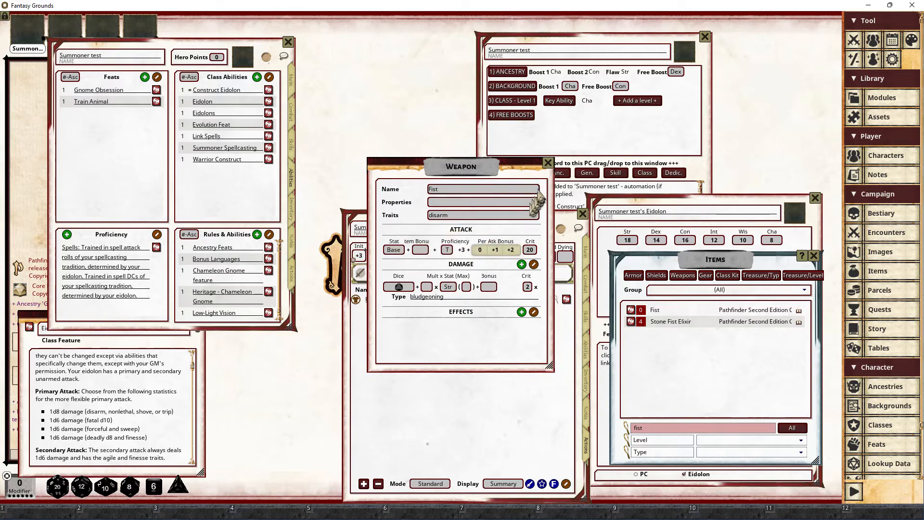
click(547, 163)
- Check the eidolon's attack proficiencies, and roll the Fist's attack and damage with the chat uncovered
click(585, 284)
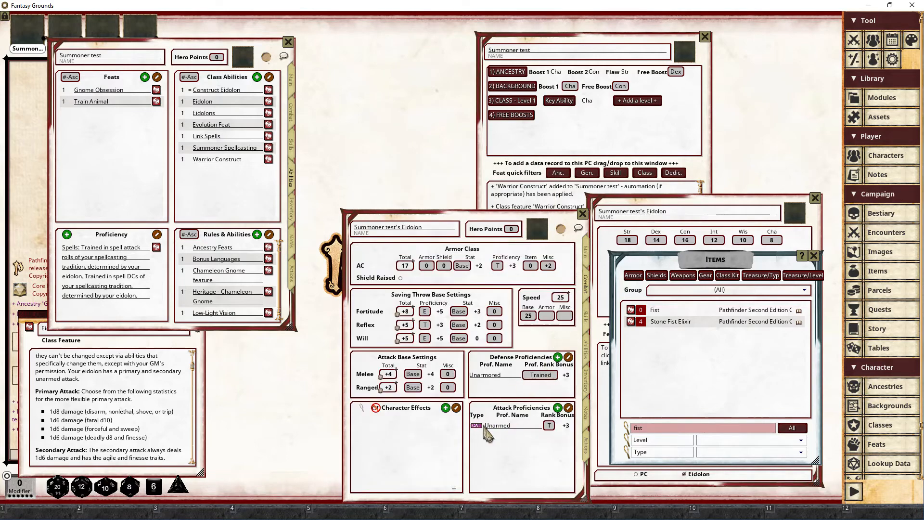
click(586, 449)
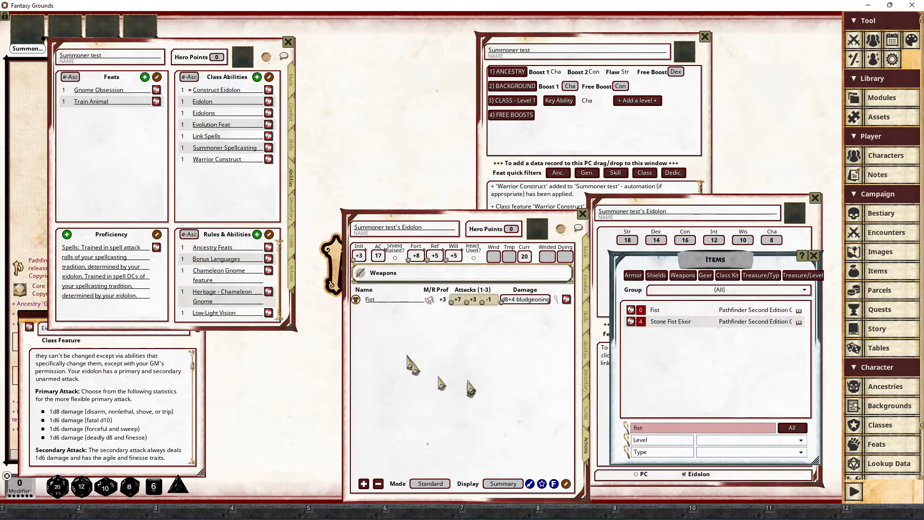
double_click(454, 301)
drag(258, 50, 343, 44)
drag(192, 357, 340, 348)
double_click(522, 300)
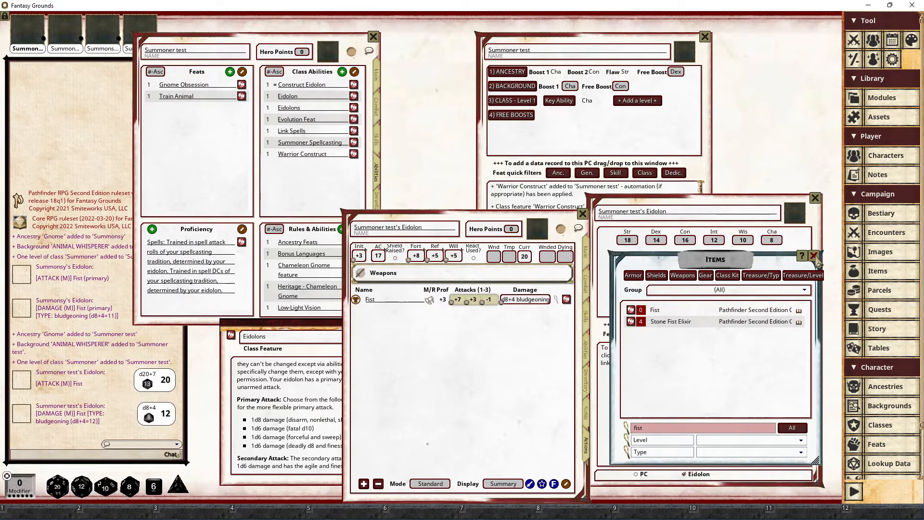
- Check the eidolon's entry and its initiative option in the Summoner test character's linked PCs, and close the class and level details
click(376, 75)
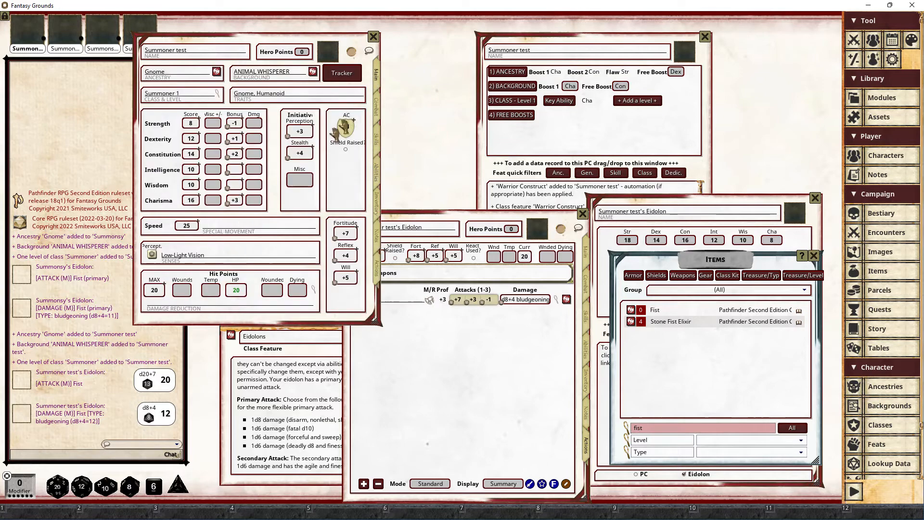
click(217, 92)
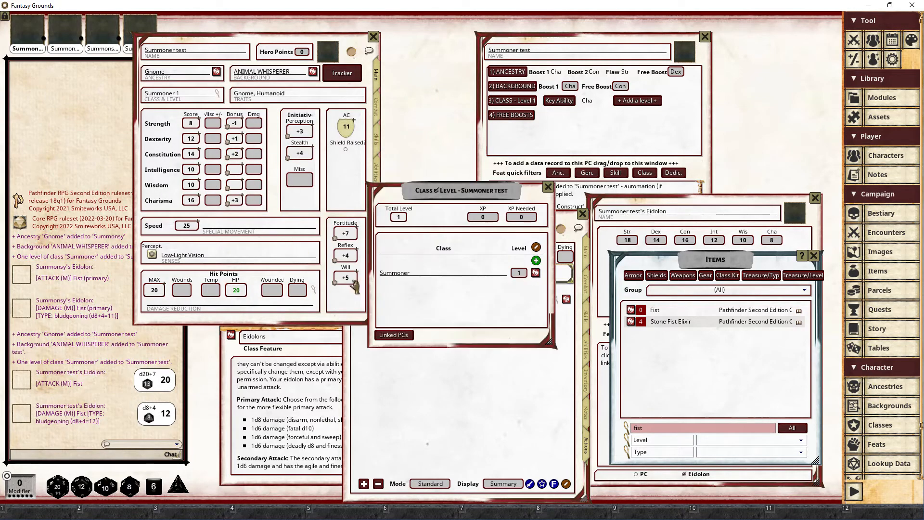
click(401, 334)
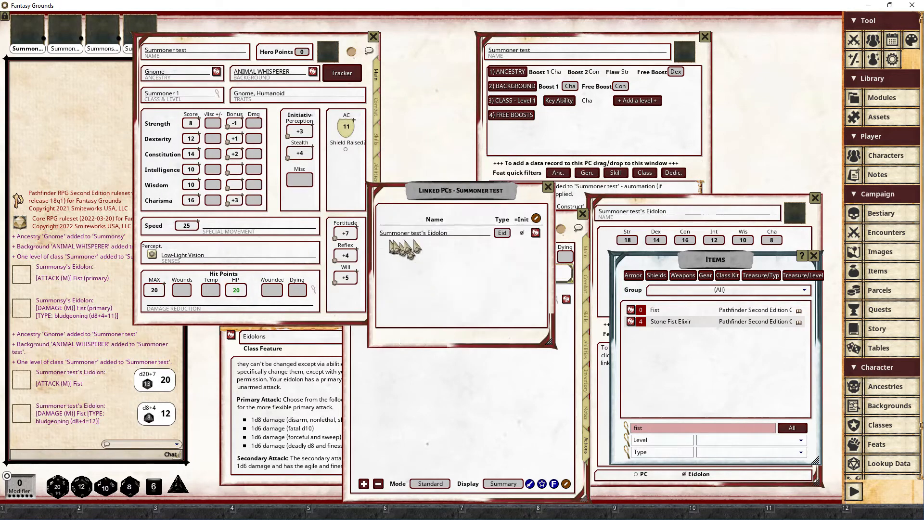
click(523, 233)
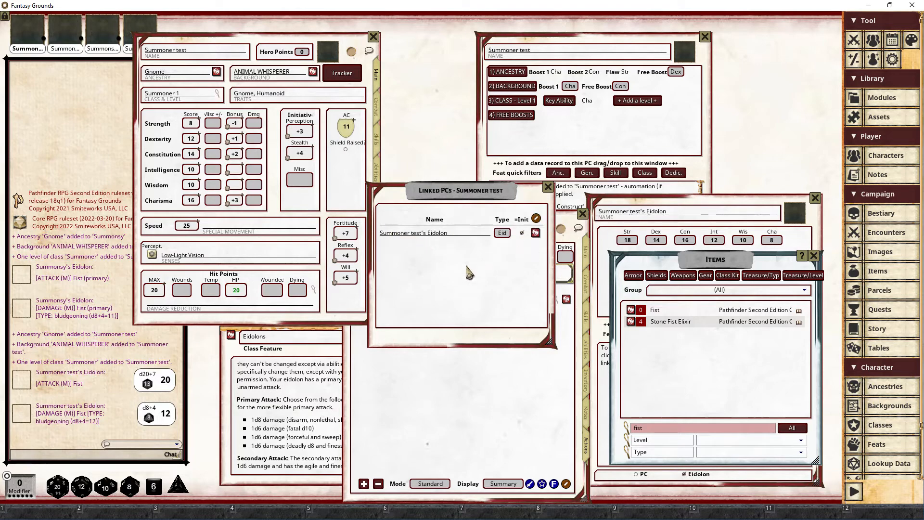
click(548, 187)
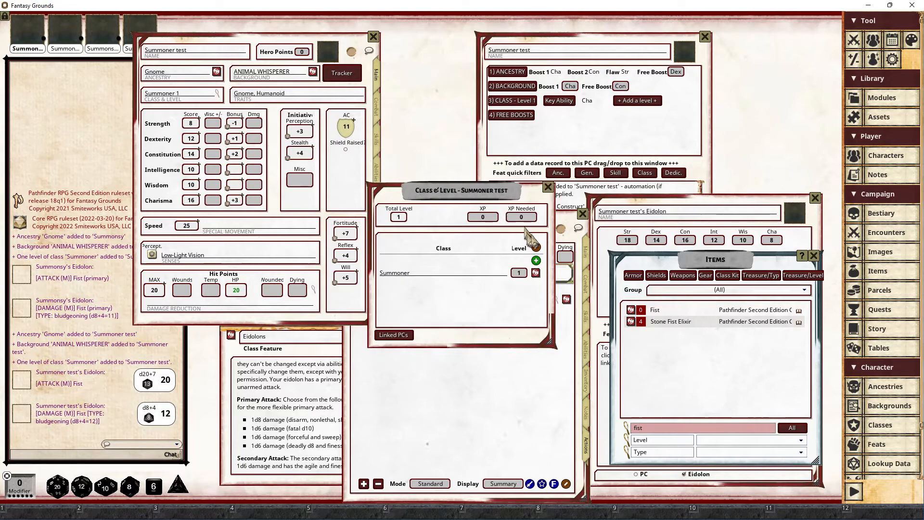
click(548, 187)
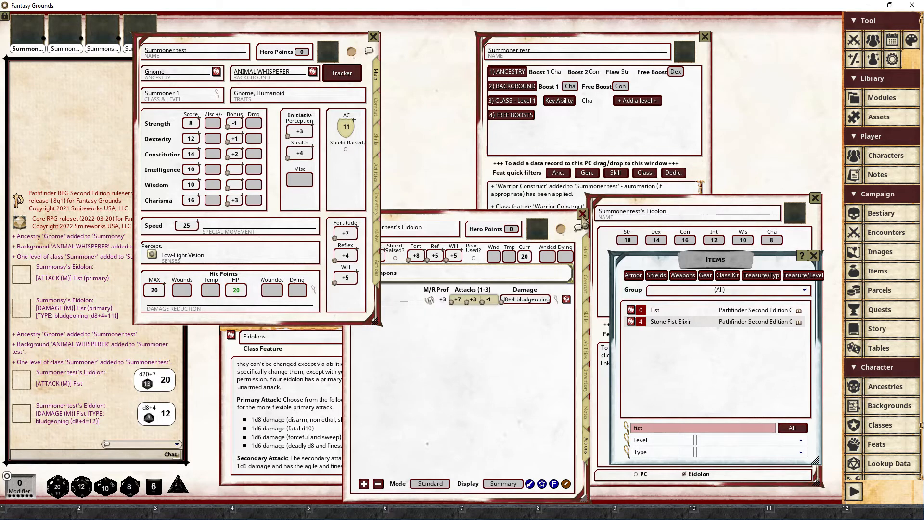
- Close the eidolon's sheet and tracker, the item list and the Eidolons record, keeping the Summoner test sheet and its creation tracker open
click(582, 215)
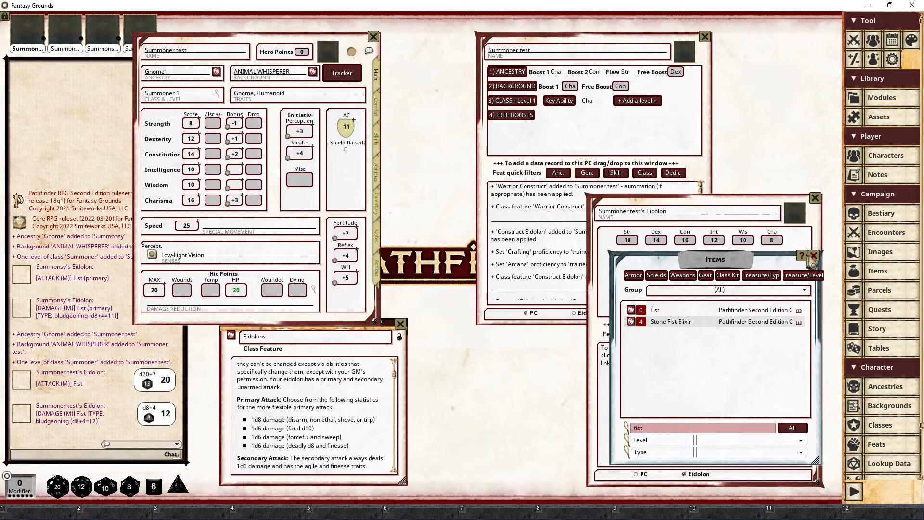
click(813, 255)
click(815, 198)
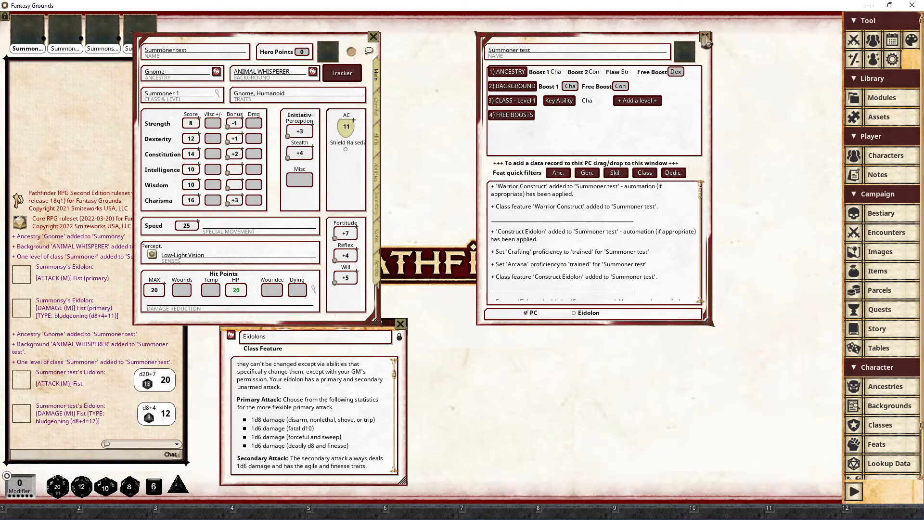
click(705, 38)
click(400, 324)
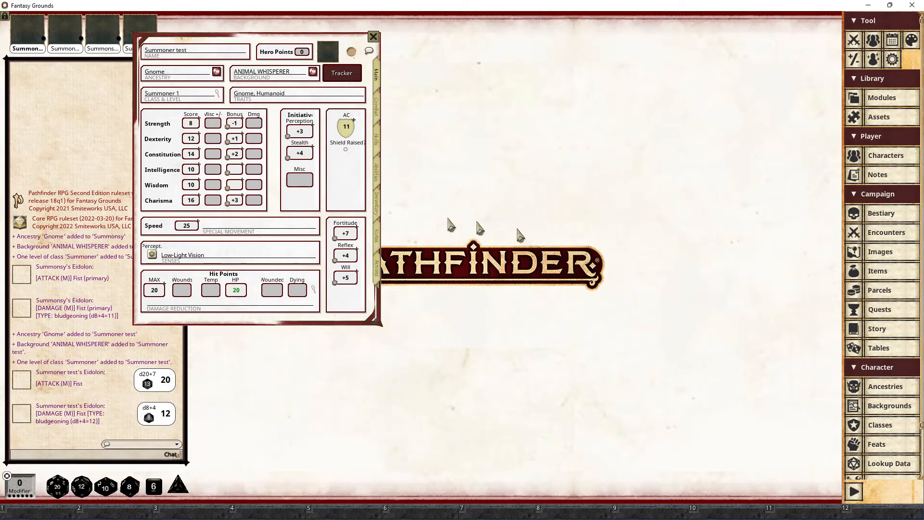
click(342, 74)
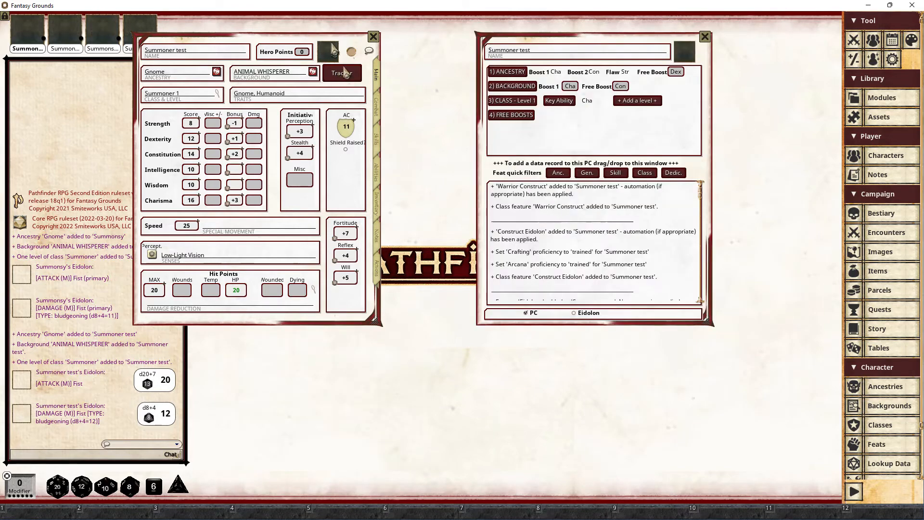
- Read the Summoner Spellcasting class feature for the level 1 spell slots, cantrips and spell repertoire rules, and close it
click(376, 171)
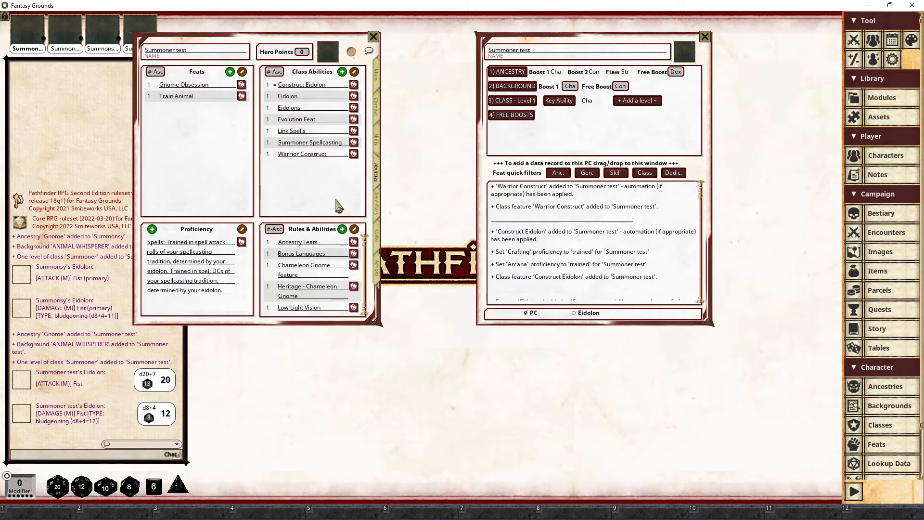
click(354, 142)
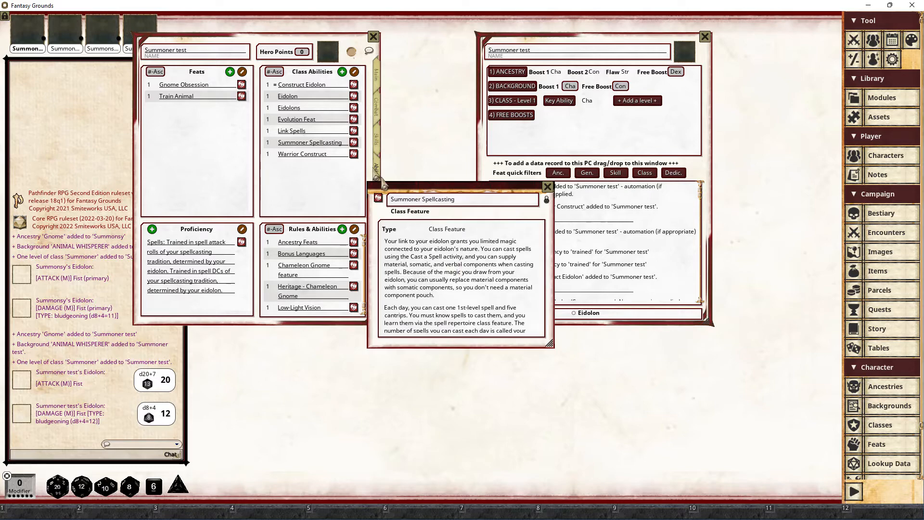
drag(476, 185, 245, 123)
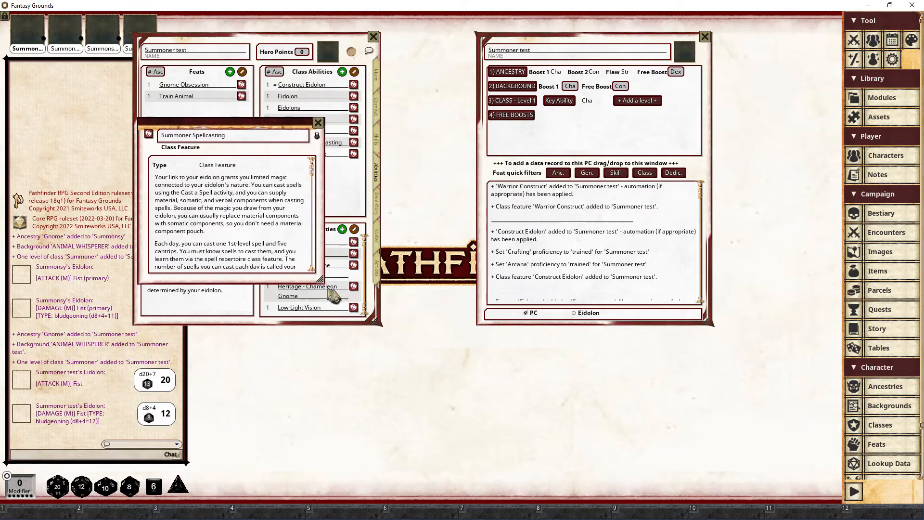
drag(320, 280, 471, 423)
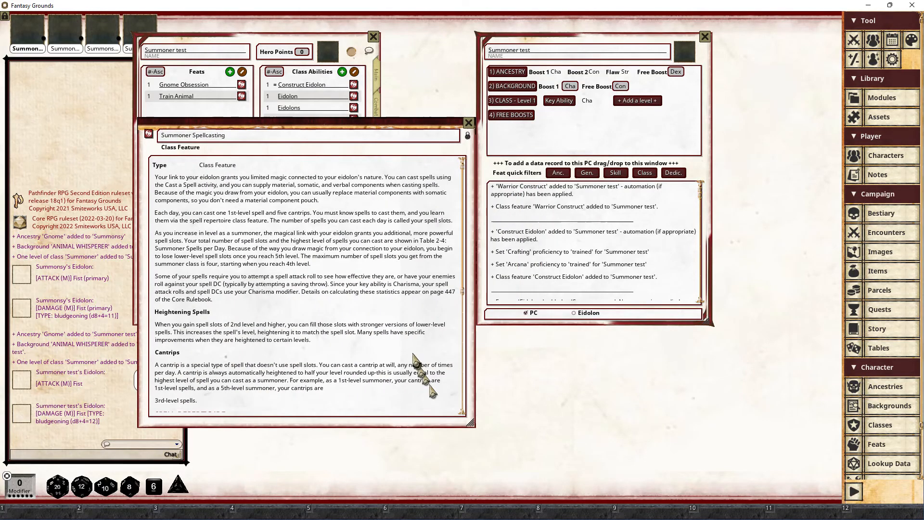
scroll(414, 359, down, 6)
scroll(413, 360, down, 2)
scroll(413, 361, up, 5)
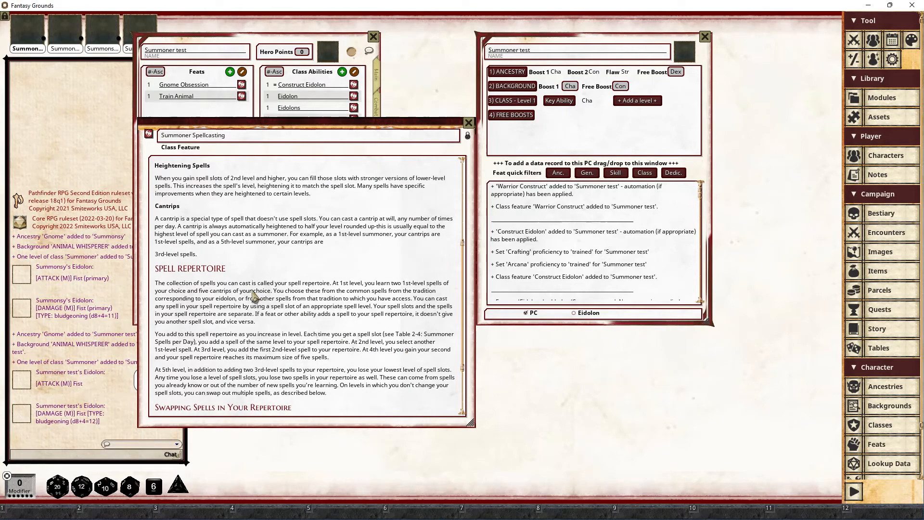
scroll(244, 295, down, 3)
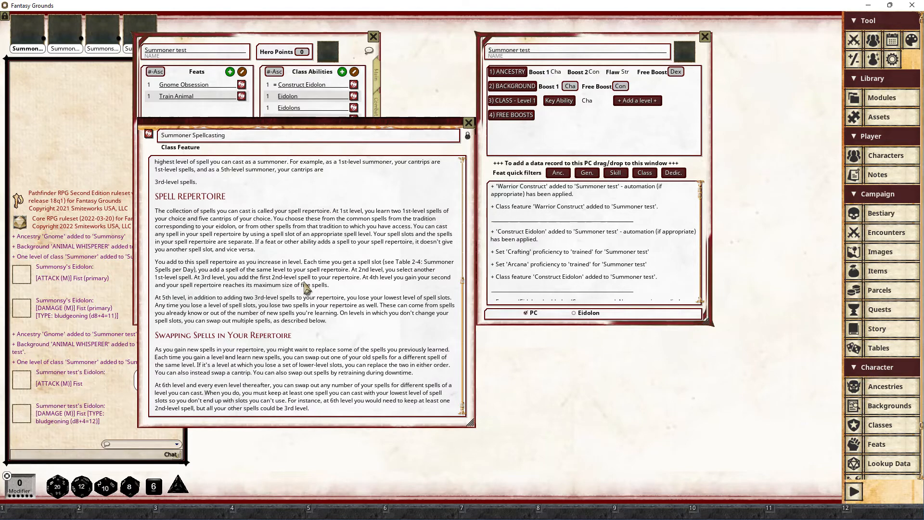
scroll(305, 288, up, 9)
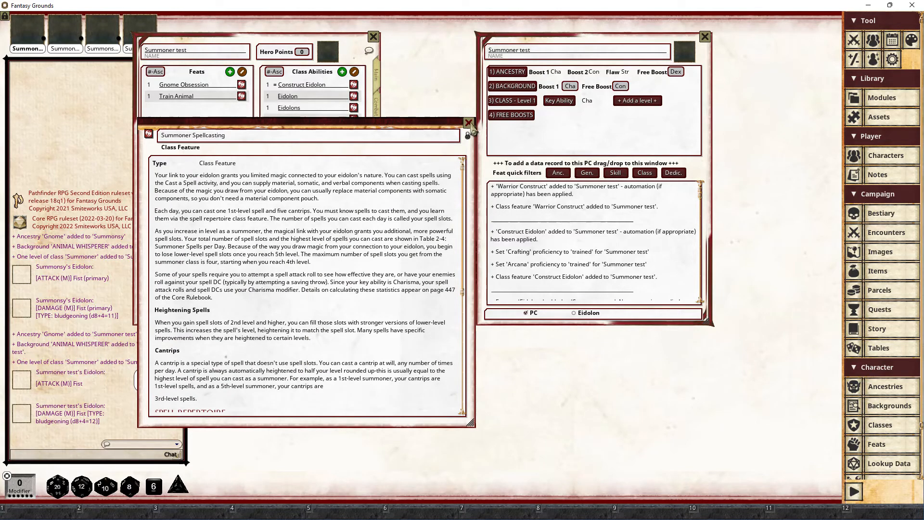
click(469, 124)
- Open the Summoner class record from the character's class details, enlarge it and find Table 2-4: Summoner Spells per Day
click(376, 76)
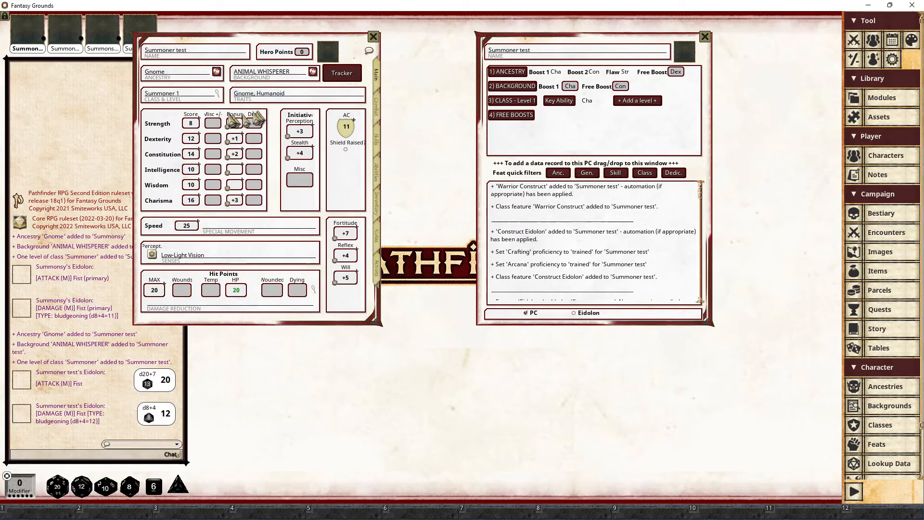
click(217, 93)
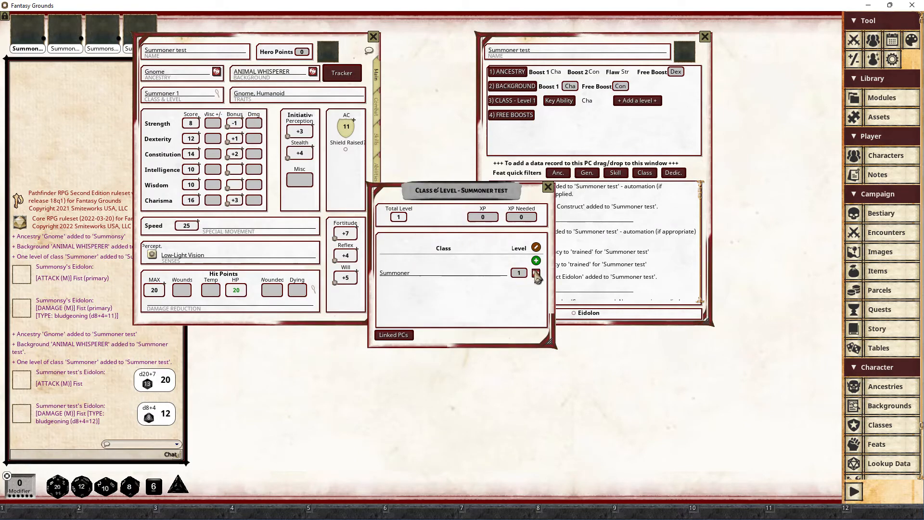
click(536, 273)
scroll(481, 245, down, 5)
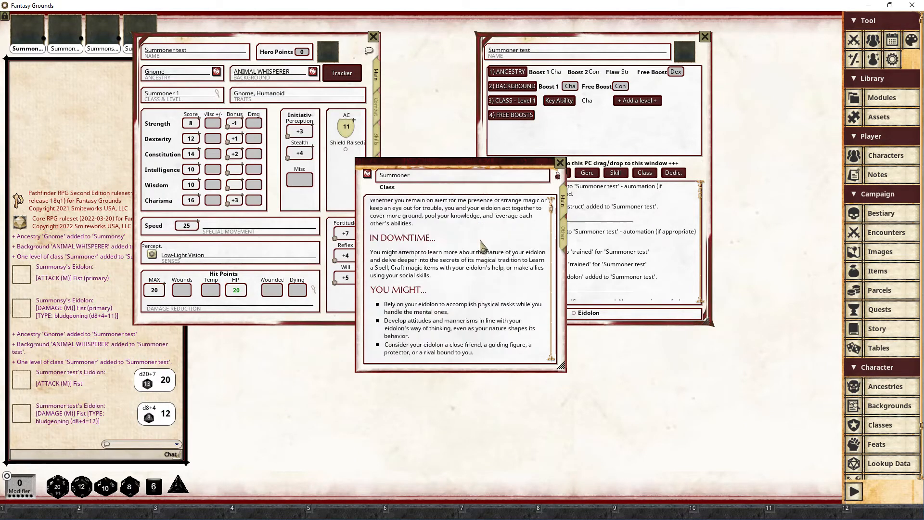
scroll(481, 246, down, 8)
drag(475, 178, 256, 139)
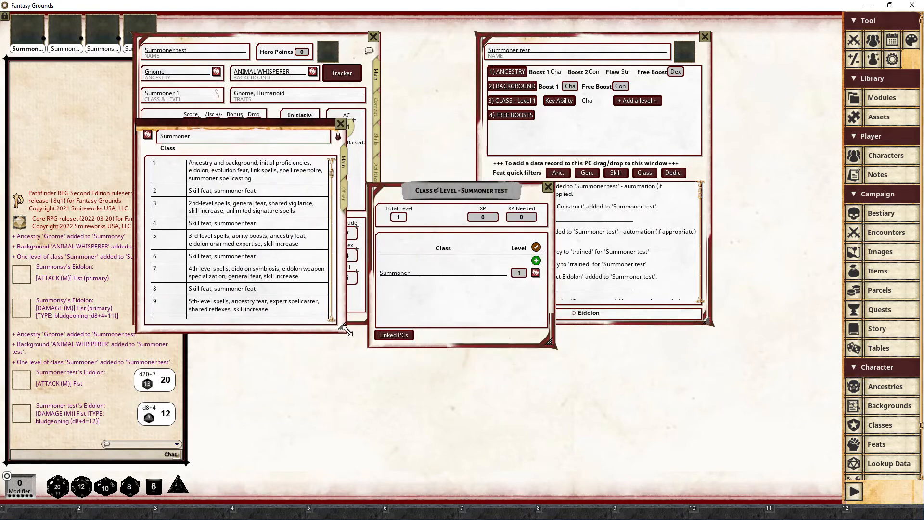
drag(347, 334, 482, 476)
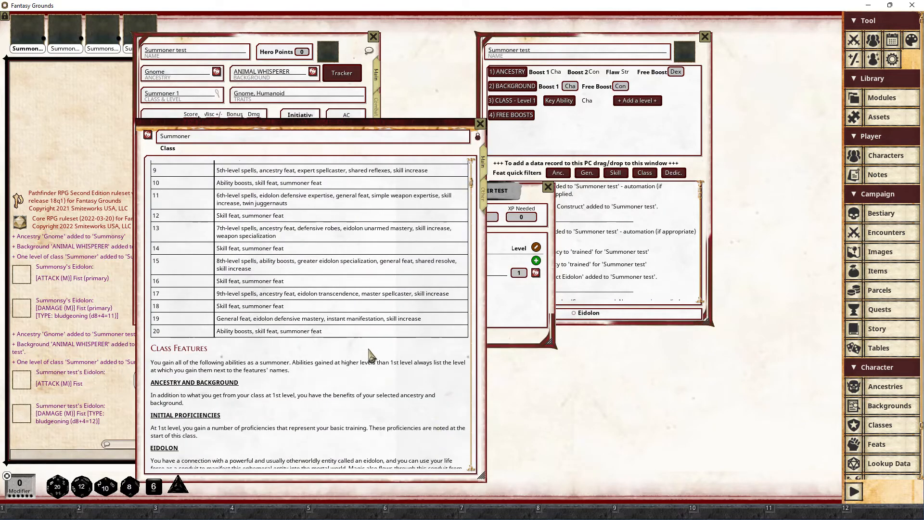
scroll(369, 356, down, 3)
scroll(368, 355, down, 15)
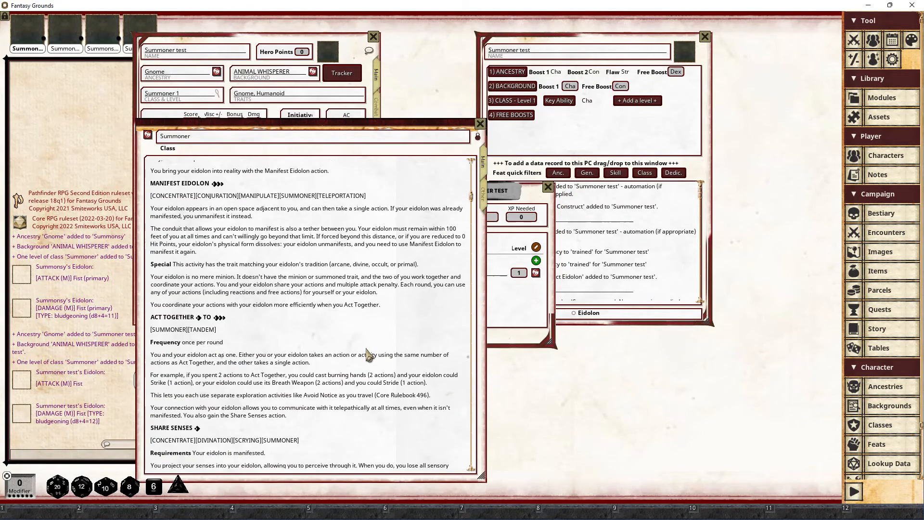
scroll(368, 356, down, 3)
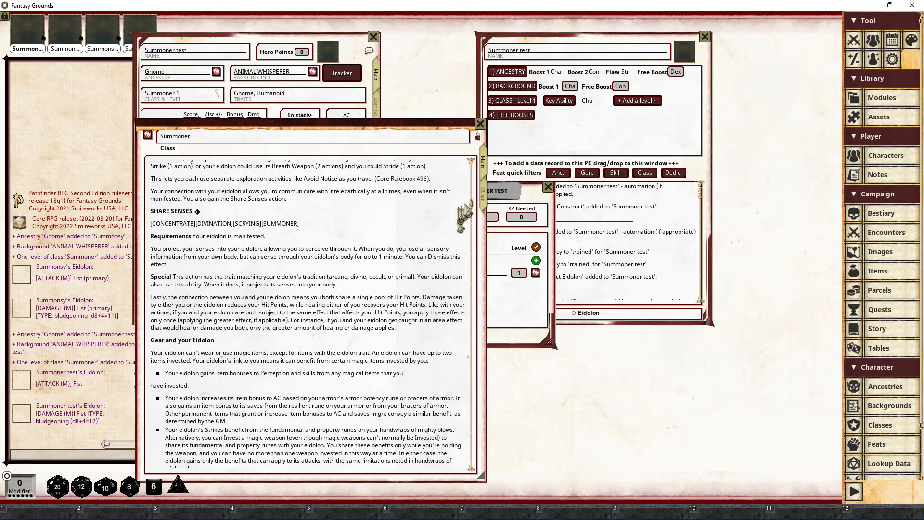
drag(474, 212, 473, 234)
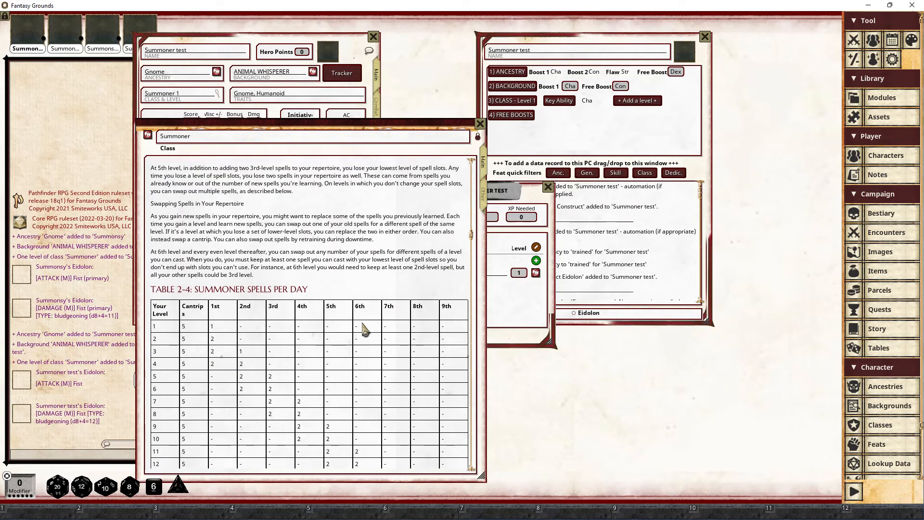
scroll(365, 329, down, 3)
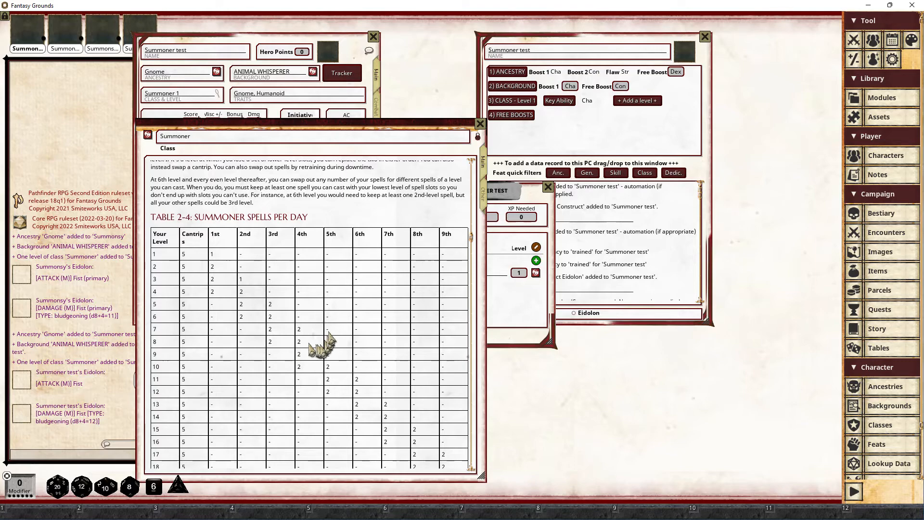
- Read the Spell Repertoire rules in the Summoner class record, and close the record and the class and level details
scroll(326, 218, up, 10)
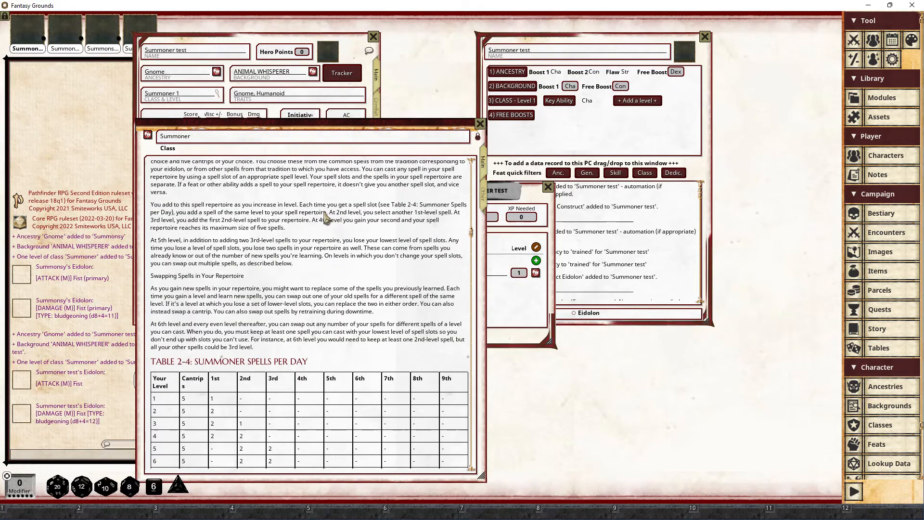
scroll(325, 217, up, 1)
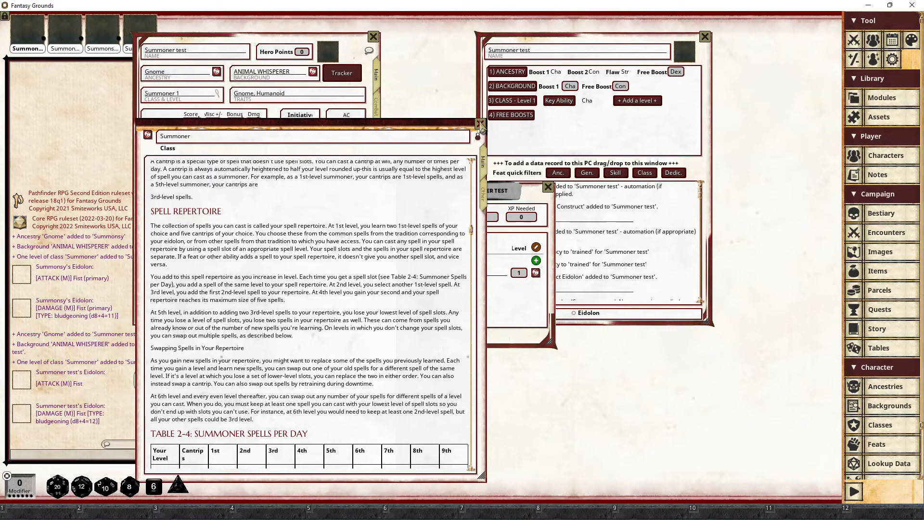
click(480, 124)
click(548, 187)
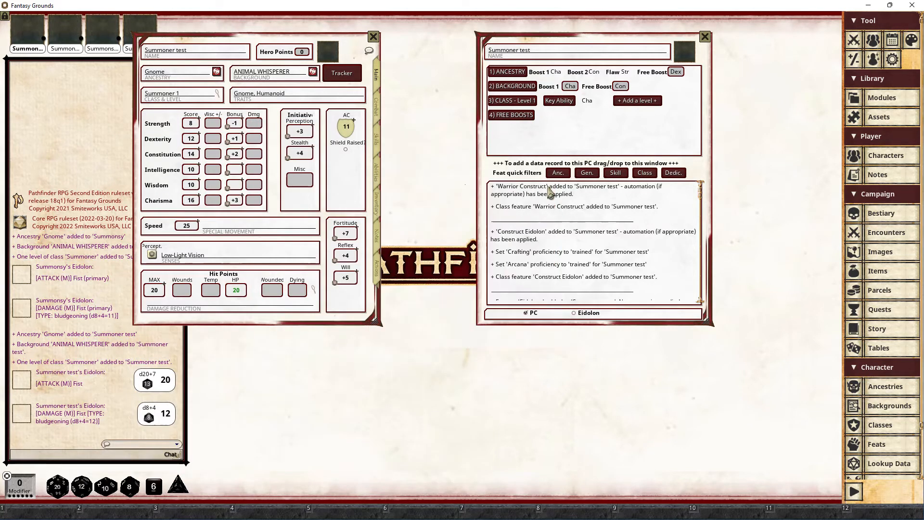
- Add the arcane cantrips Electric Arc, Daze, Detect Magic, Acid Splash and Dancing Lights to the Summoner test character's spellcasting actions
click(375, 268)
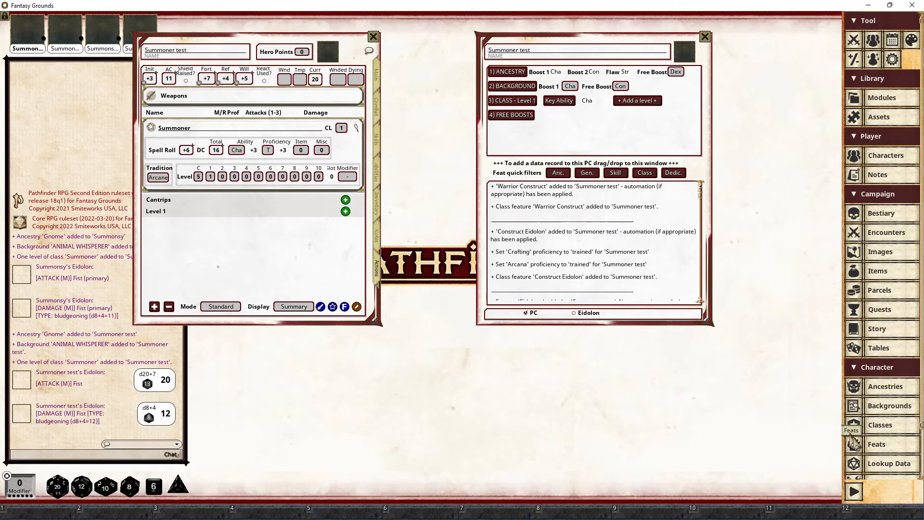
scroll(852, 435, down, 2)
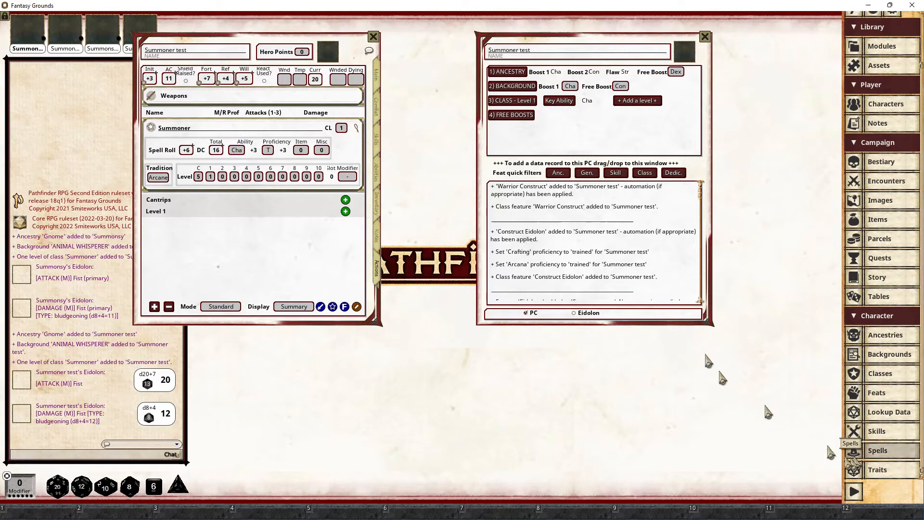
click(853, 452)
click(389, 184)
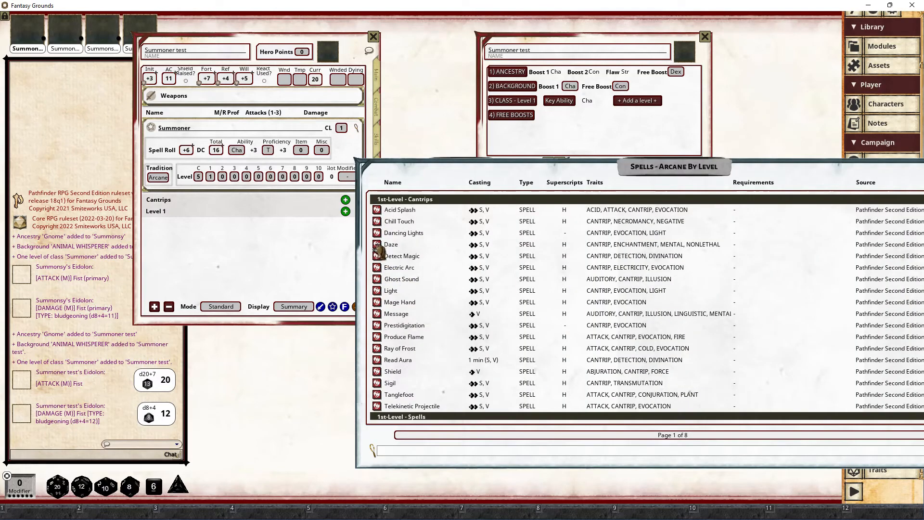
drag(378, 250, 260, 201)
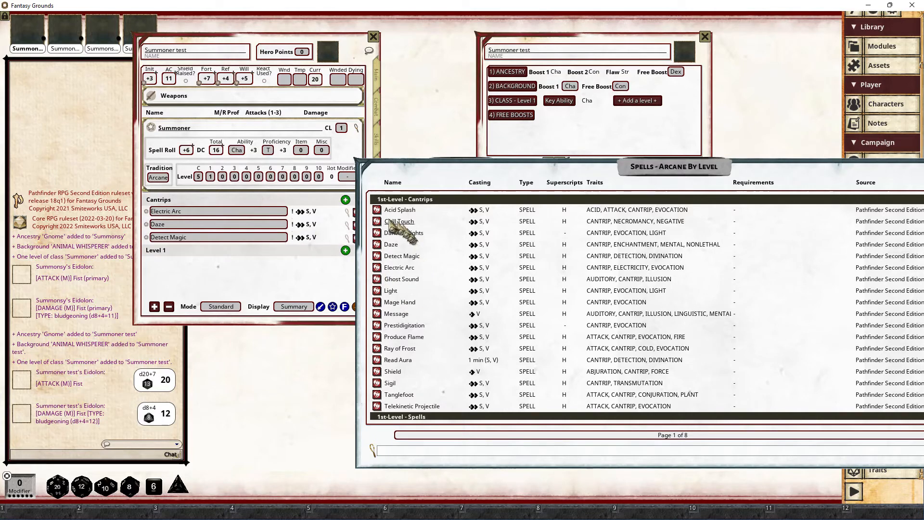
drag(377, 210, 288, 199)
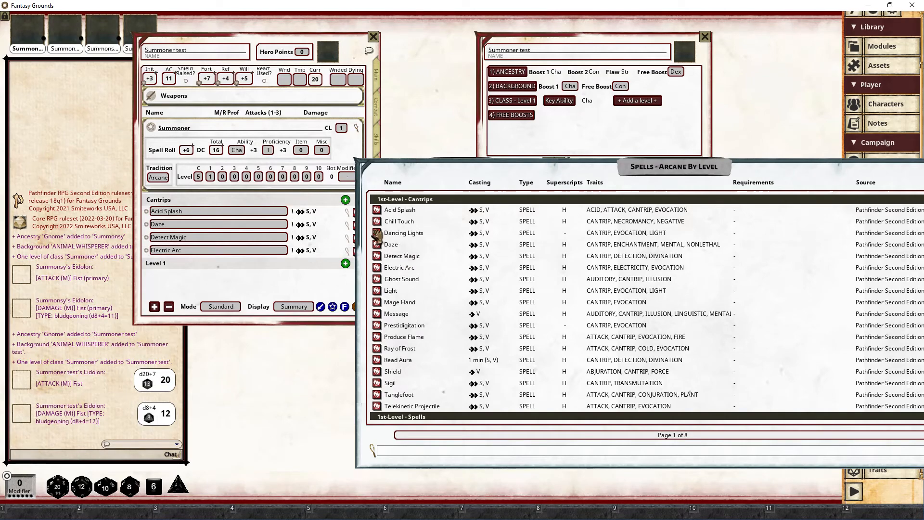
drag(377, 233, 270, 202)
- Add Magic Missile as a level 1 spell, lengthen the character sheet and move the arcane spell list clear of it
scroll(430, 320, down, 5)
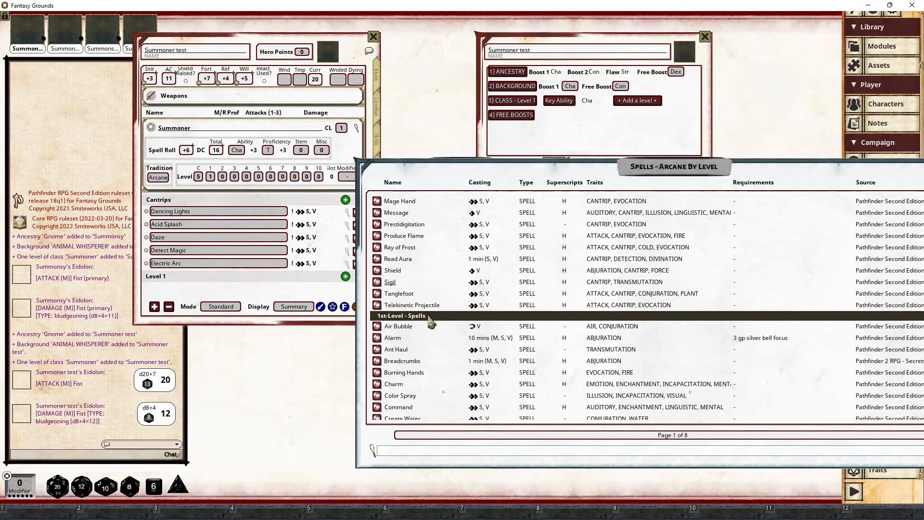
scroll(430, 320, down, 5)
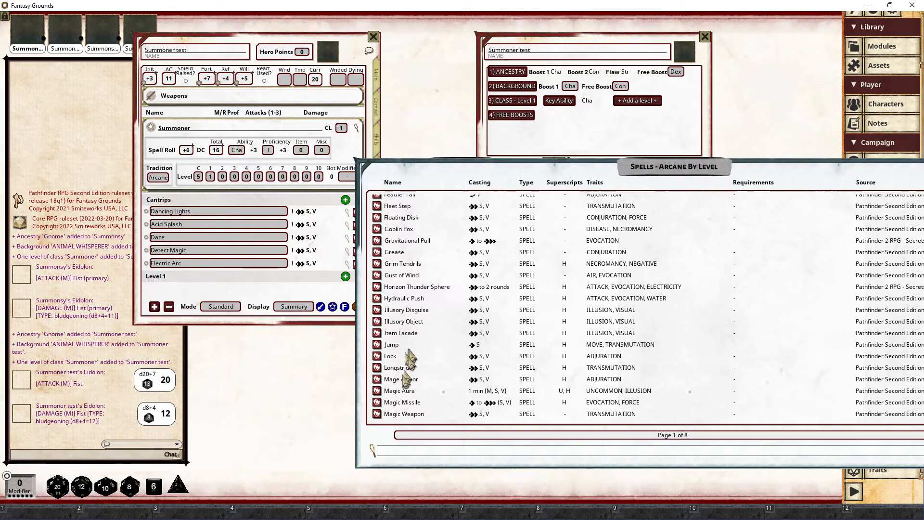
drag(376, 402, 251, 284)
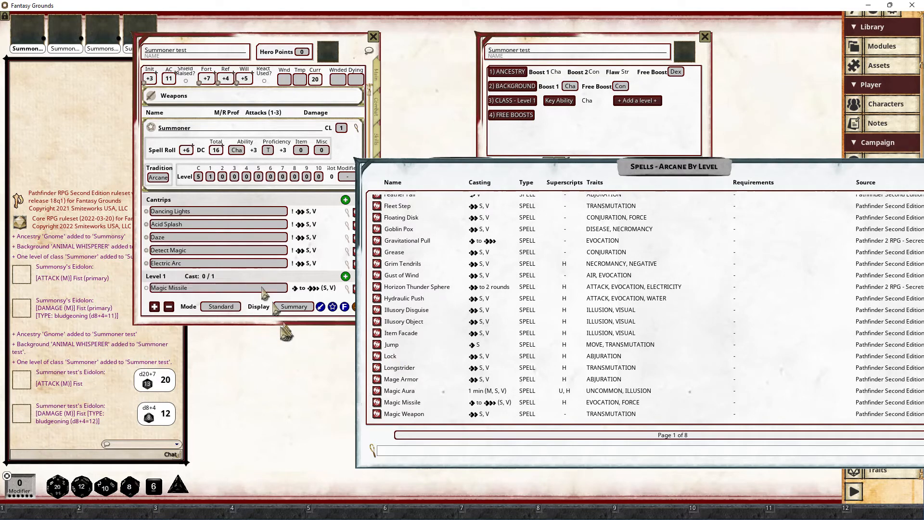
drag(274, 323, 269, 416)
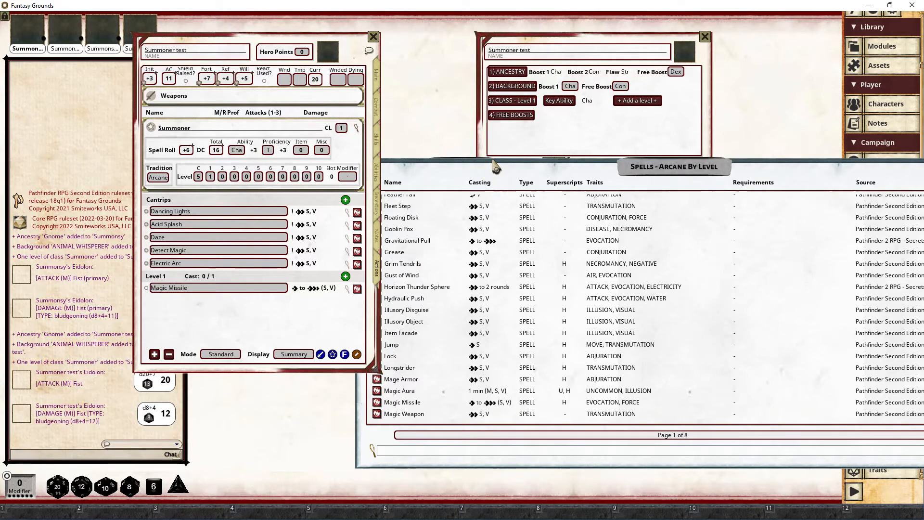
drag(497, 171, 491, 204)
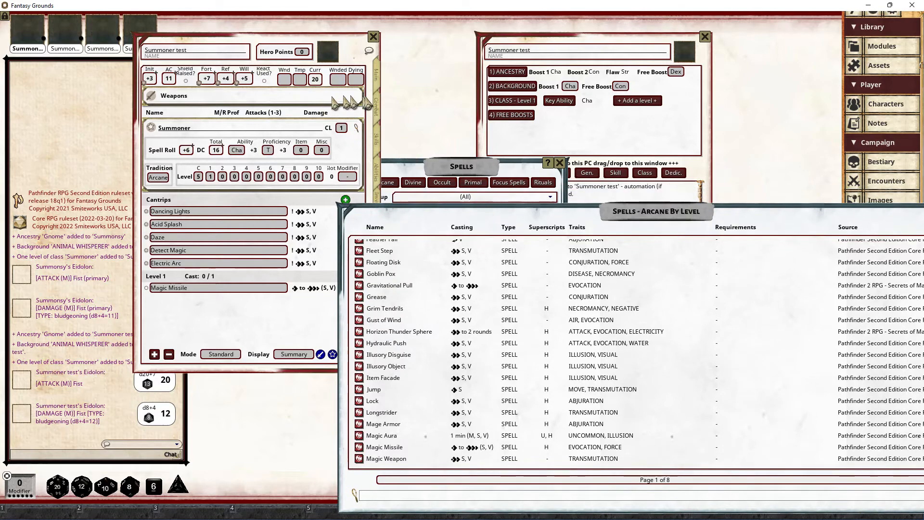
- Reopen the Summoner class record from the character's class details and check how many level 1 spells the repertoire allows
click(376, 77)
click(218, 94)
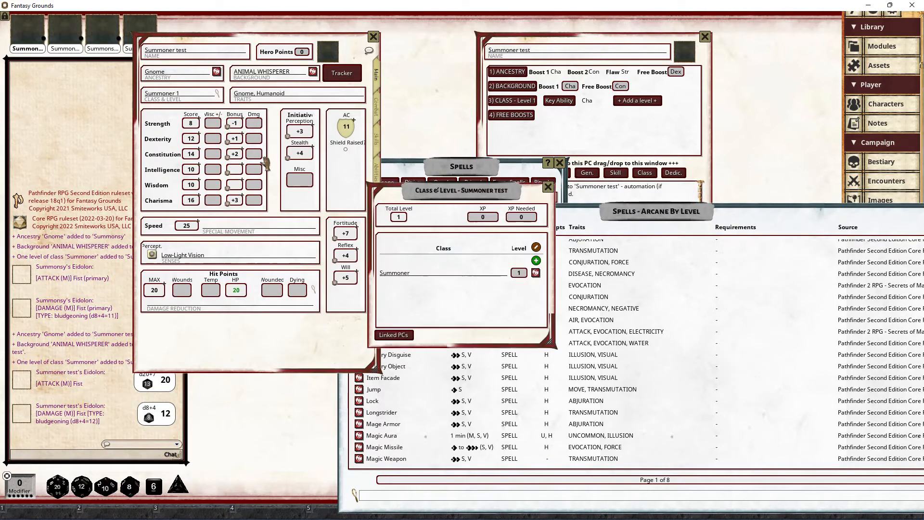
click(536, 273)
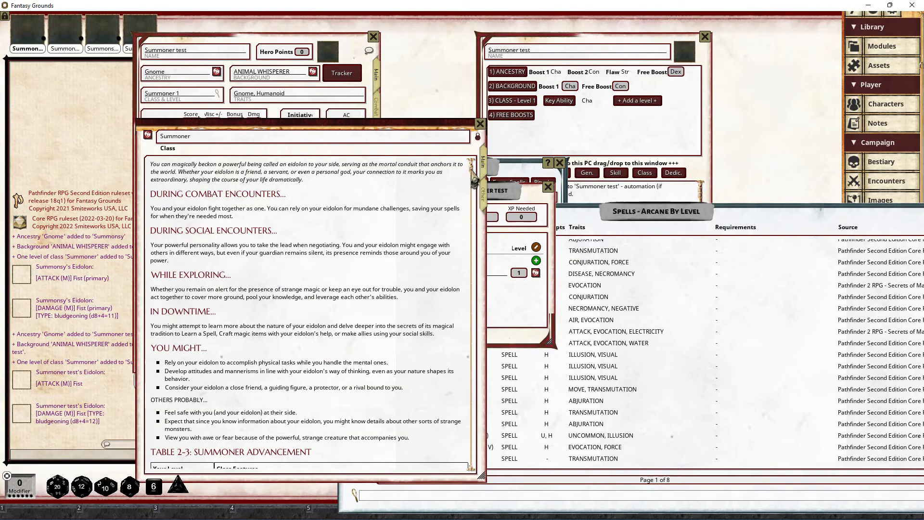
drag(470, 167, 479, 235)
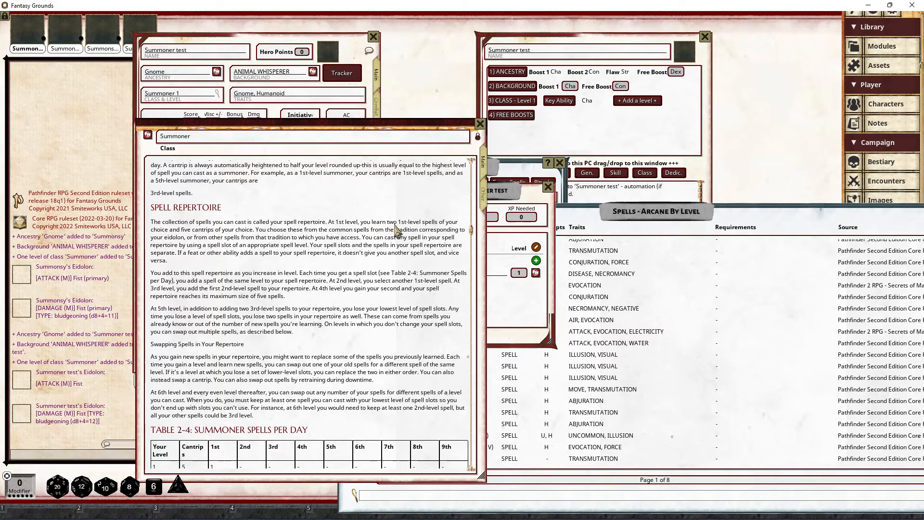
- Store the Summoner class record as a hotkey, and close the record and the class and level details
drag(386, 121, 753, 35)
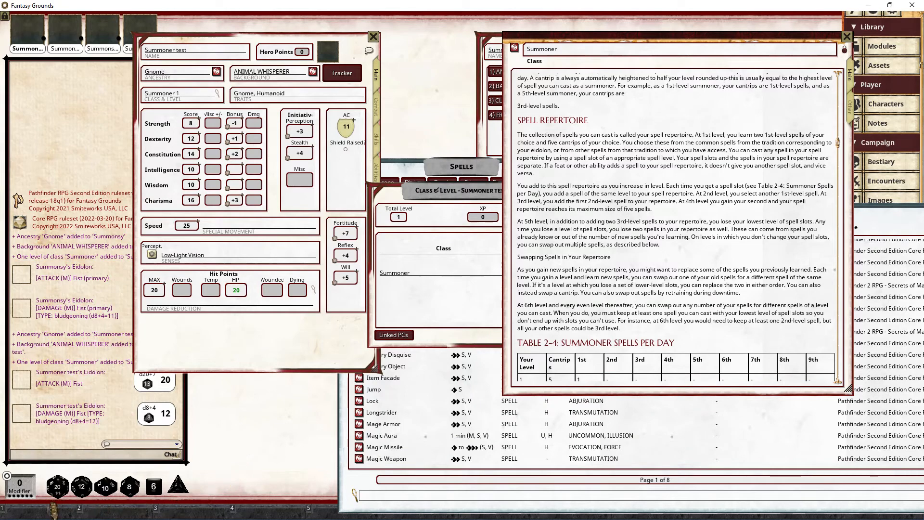
drag(53, 509, 51, 511)
click(846, 36)
click(554, 190)
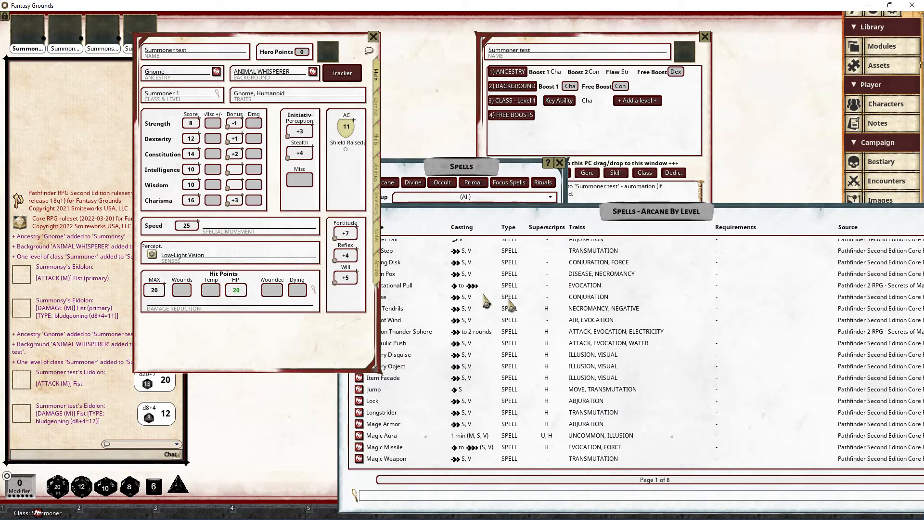
- Add Grease from the arcane spell list as a second level 1 spell in the character's actions
click(376, 269)
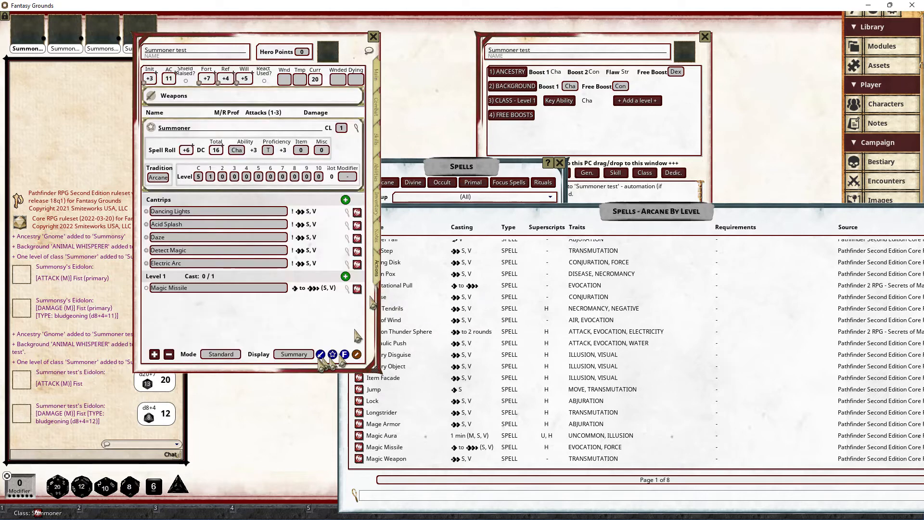
click(551, 224)
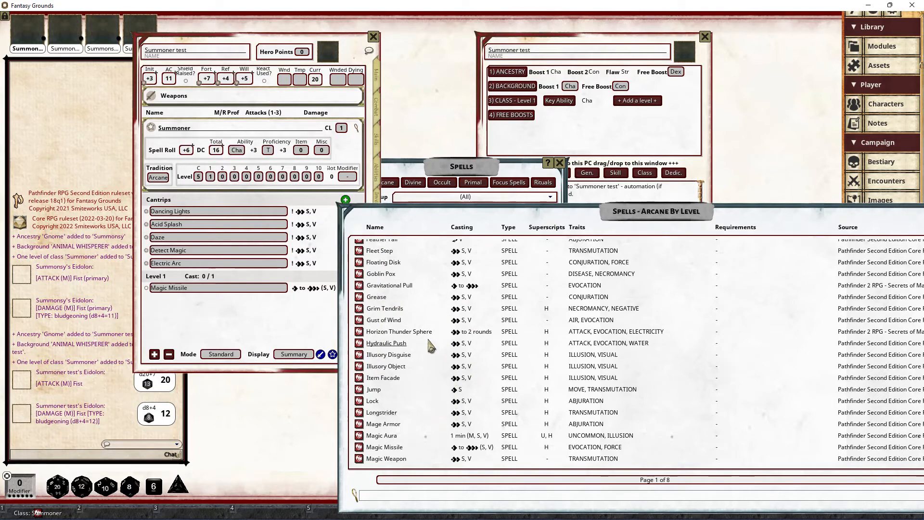
scroll(423, 341, up, 3)
scroll(424, 341, down, 3)
drag(411, 360, 299, 295)
drag(295, 283, 294, 287)
click(287, 331)
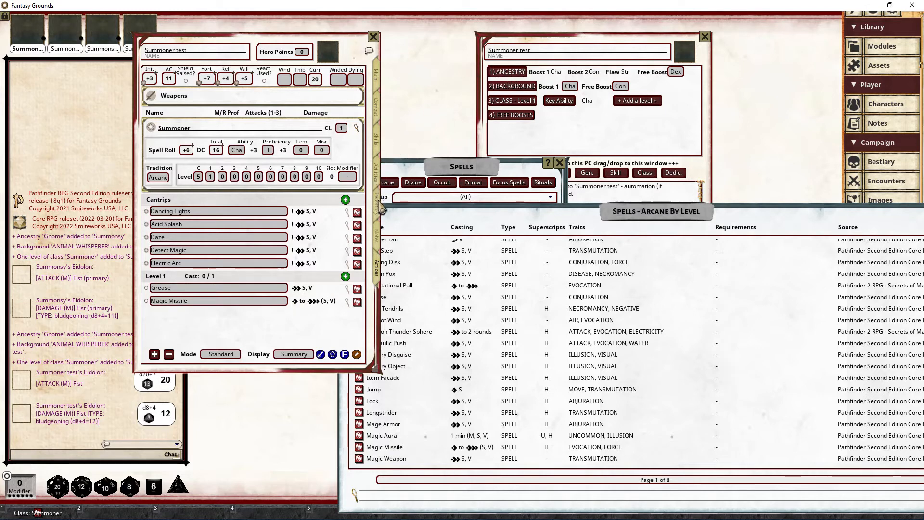
- Show the character's inventory and review the creation tracker's log of added class features
click(376, 202)
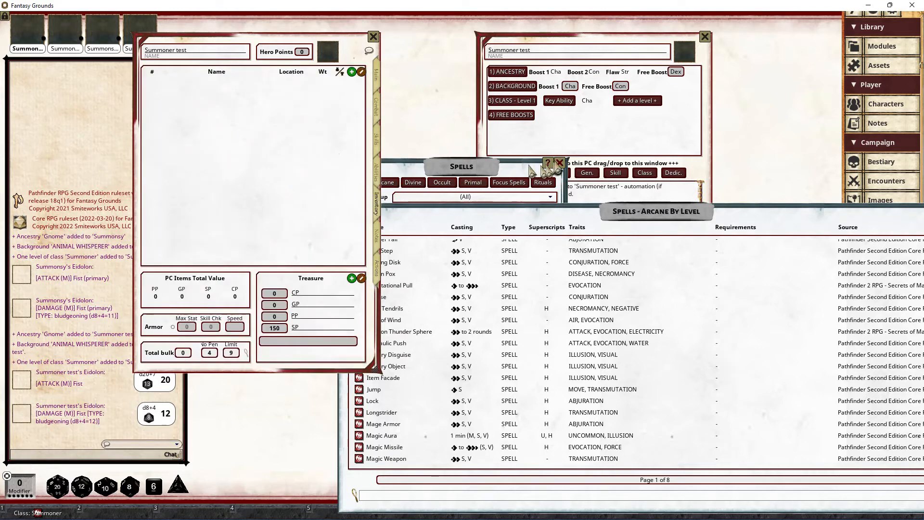
click(641, 193)
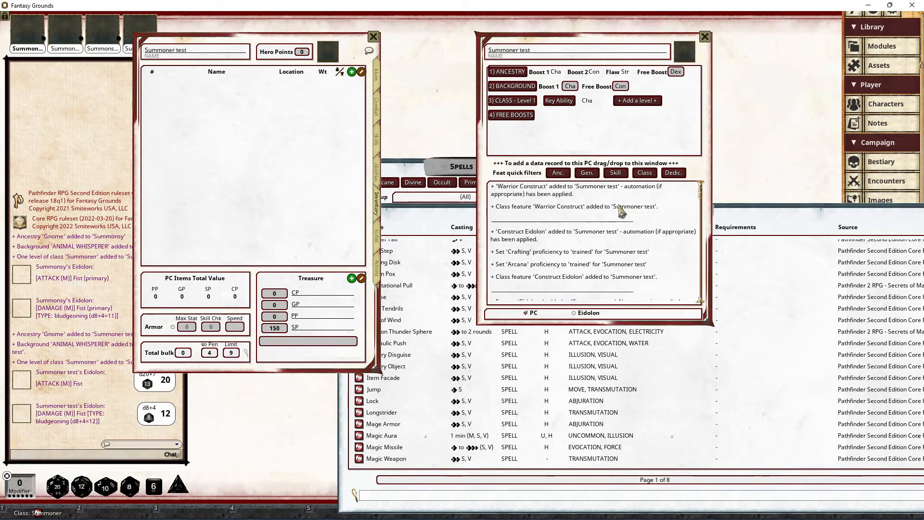
scroll(621, 210, down, 3)
scroll(620, 209, down, 3)
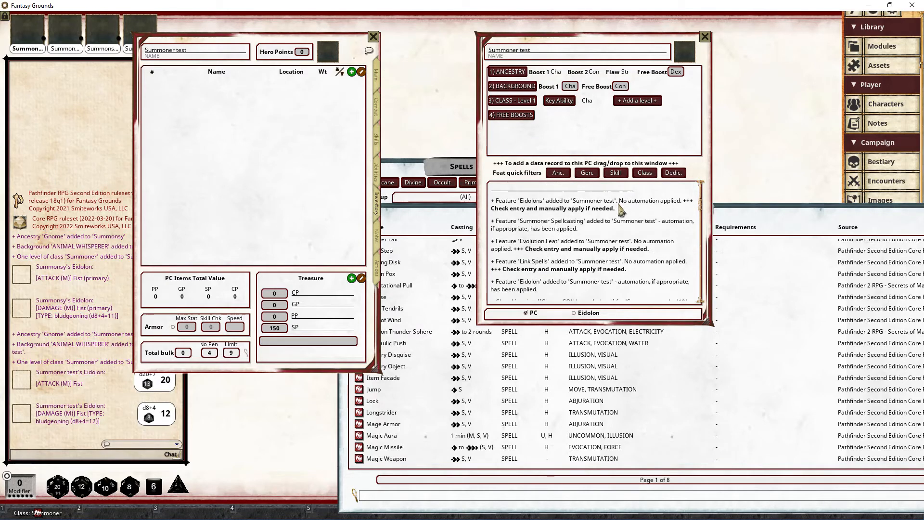
scroll(621, 210, down, 4)
scroll(611, 207, up, 10)
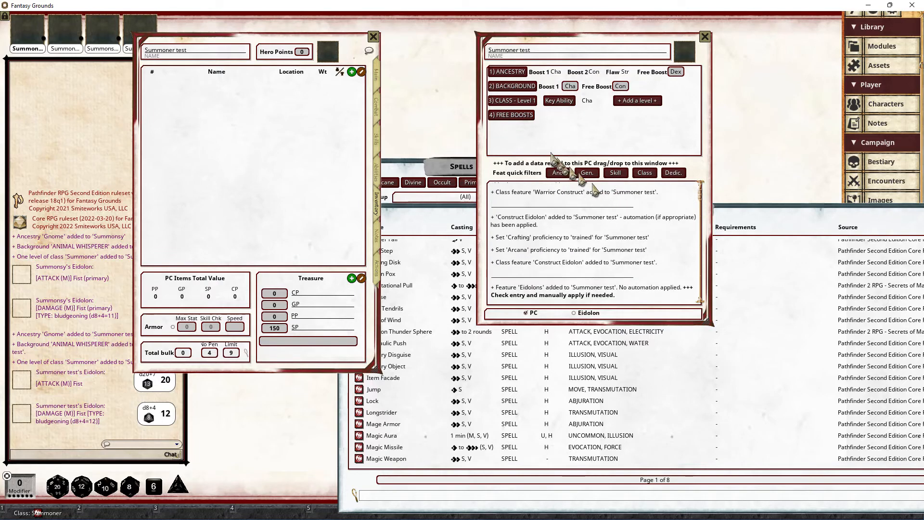
- Assign the four free ability boosts to Dexterity, Constitution, Wisdom and Charisma
click(530, 121)
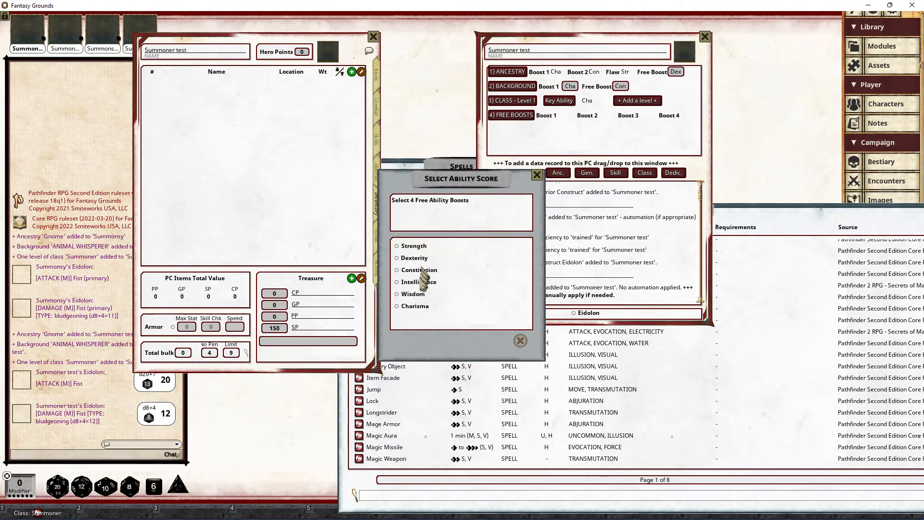
click(417, 307)
click(412, 293)
click(419, 270)
click(414, 258)
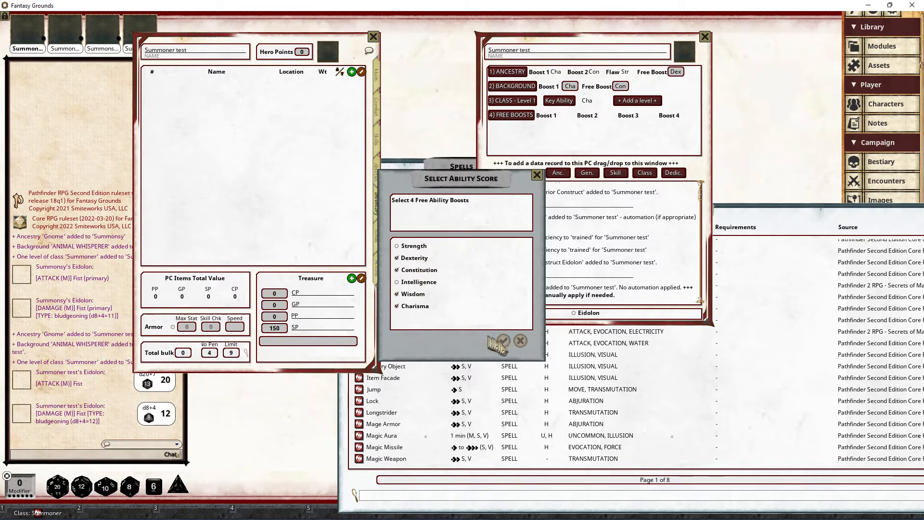
click(502, 341)
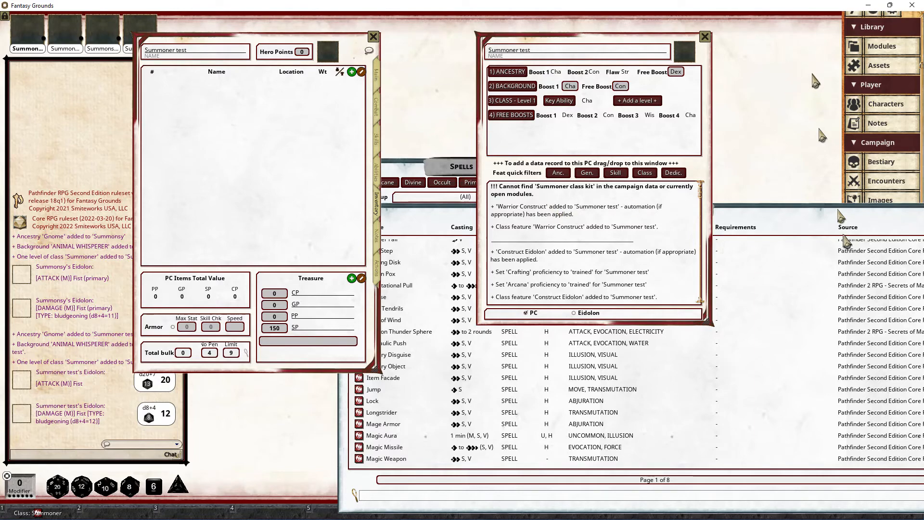
- Move the arcane spell list aside and add the Sorcerer Class Kit from the item records to the character's inventory
click(835, 214)
drag(835, 214, 682, 215)
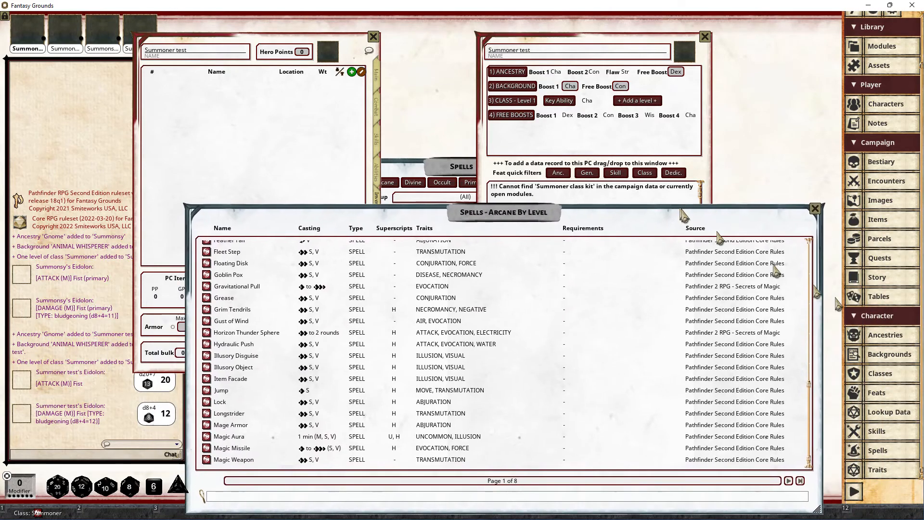
click(879, 220)
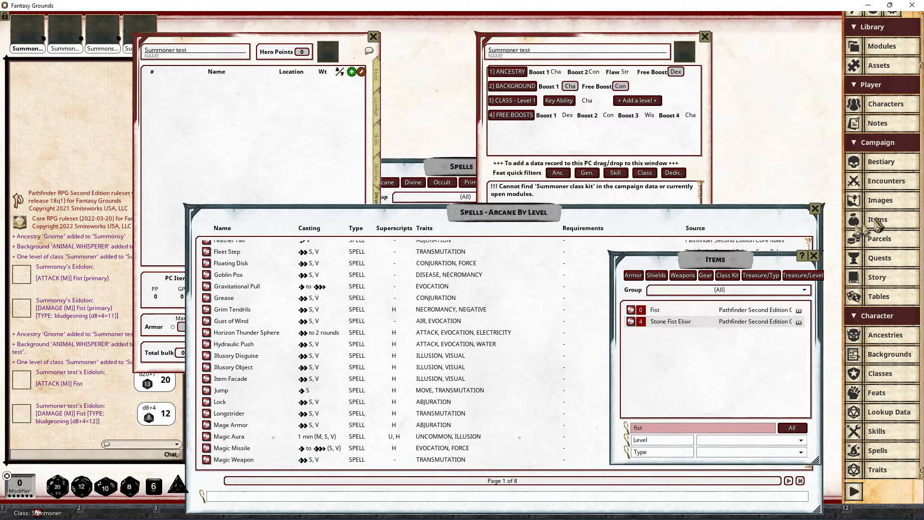
click(735, 275)
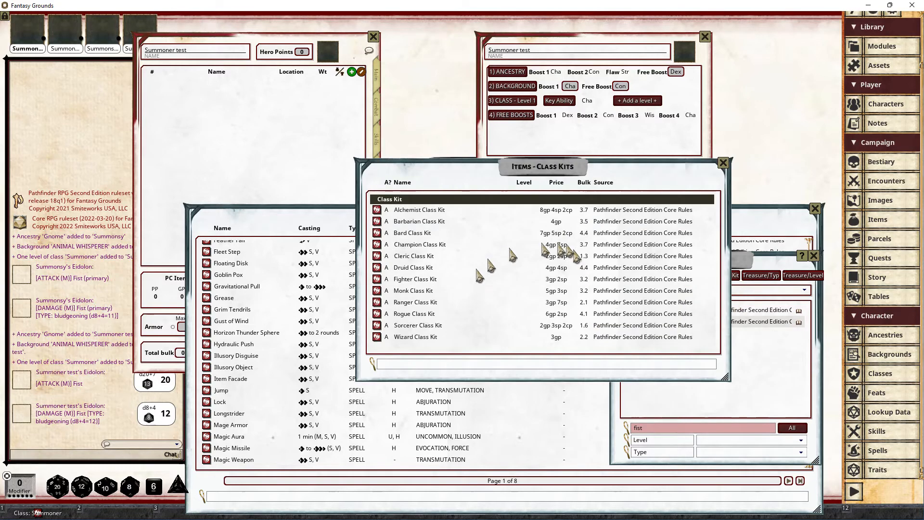
drag(383, 328, 251, 178)
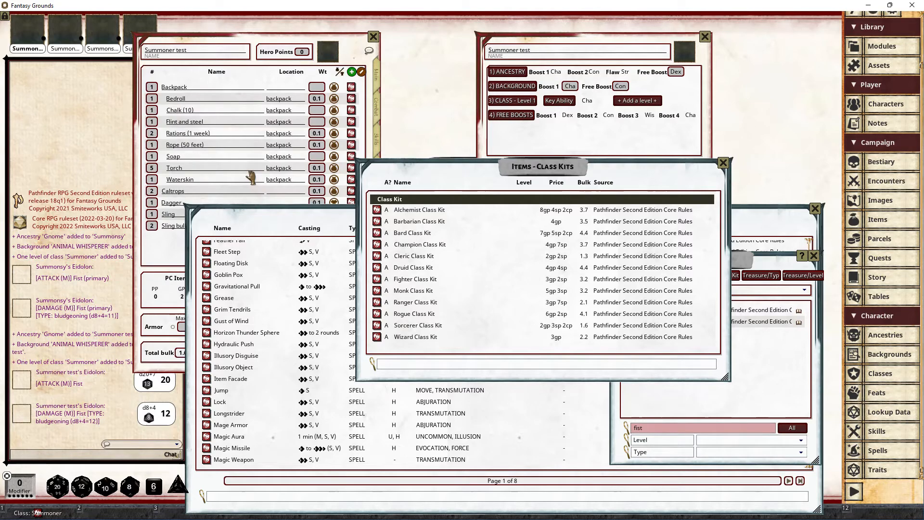
- Check the kit's gear in the inventory, close the class kit list and view the character's weapon actions
click(295, 39)
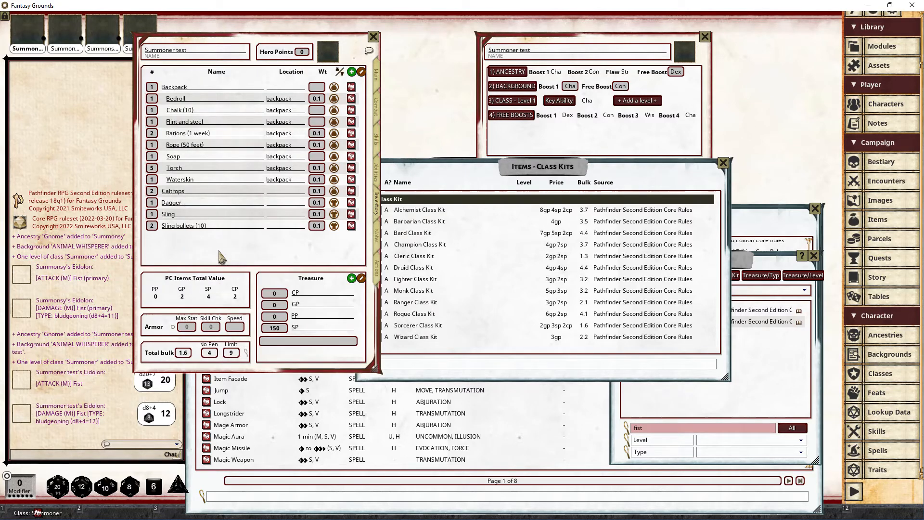
click(722, 163)
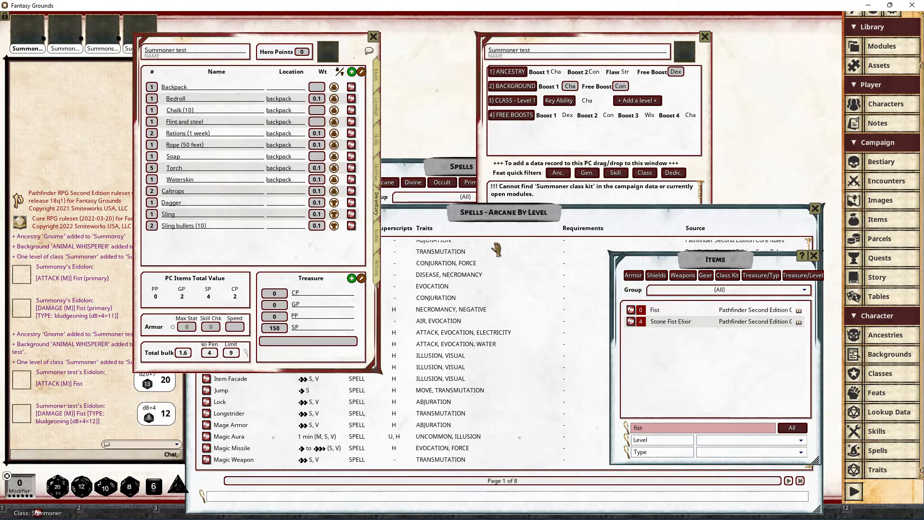
click(377, 268)
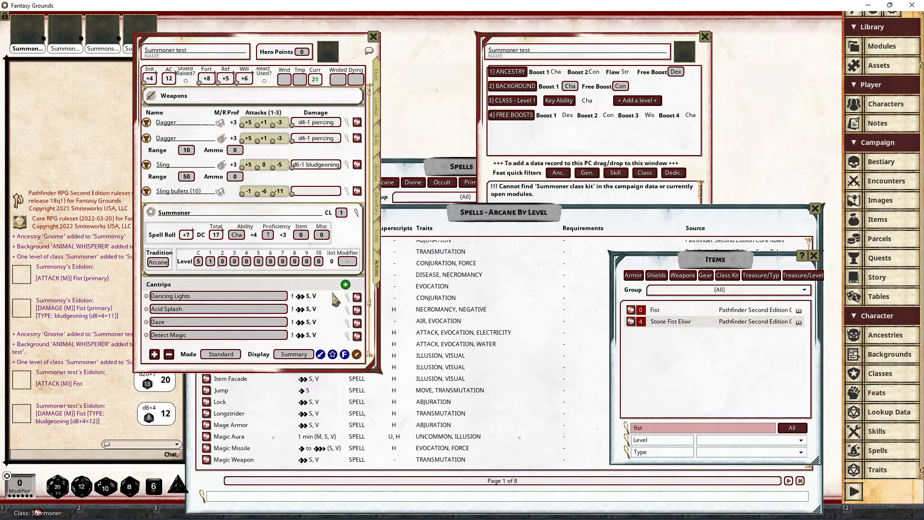
- Raise the Summoner to level 2 and add Mage Armor from the arcane list to the level 1 spells
scroll(281, 262, down, 3)
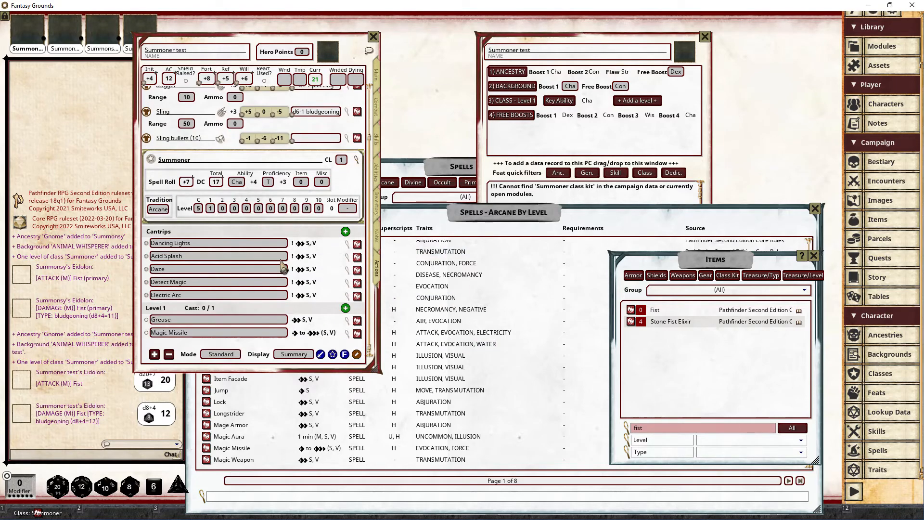
click(648, 103)
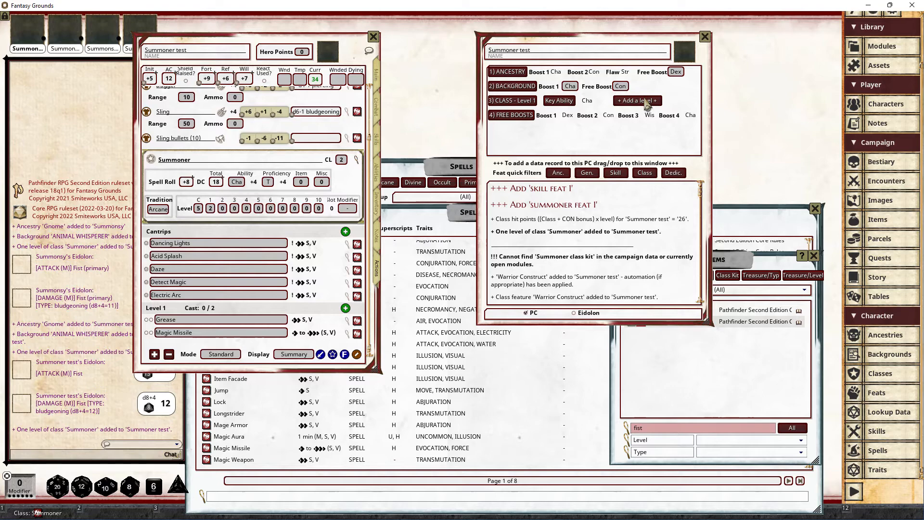
click(206, 425)
drag(206, 425, 171, 332)
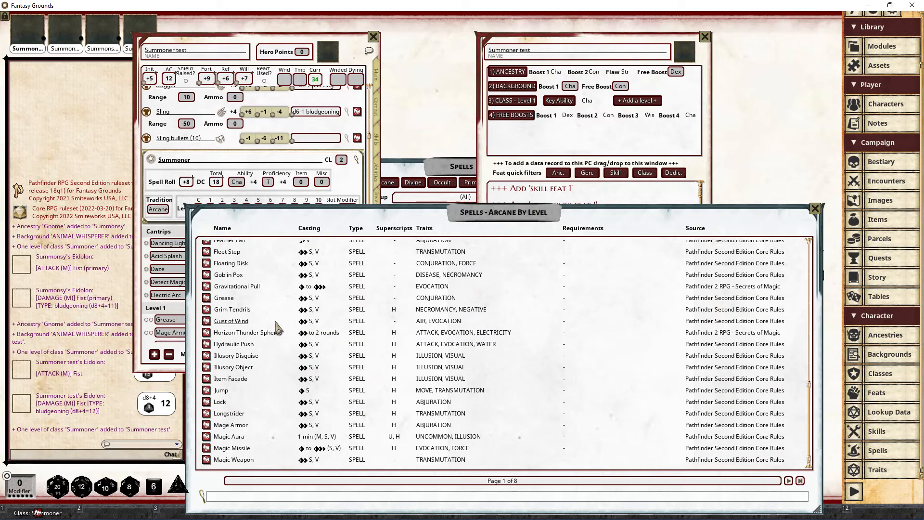
- Add a third Summoner level and put Acid Arrow from the arcane list's second page into the level 2 spells
click(634, 102)
click(283, 41)
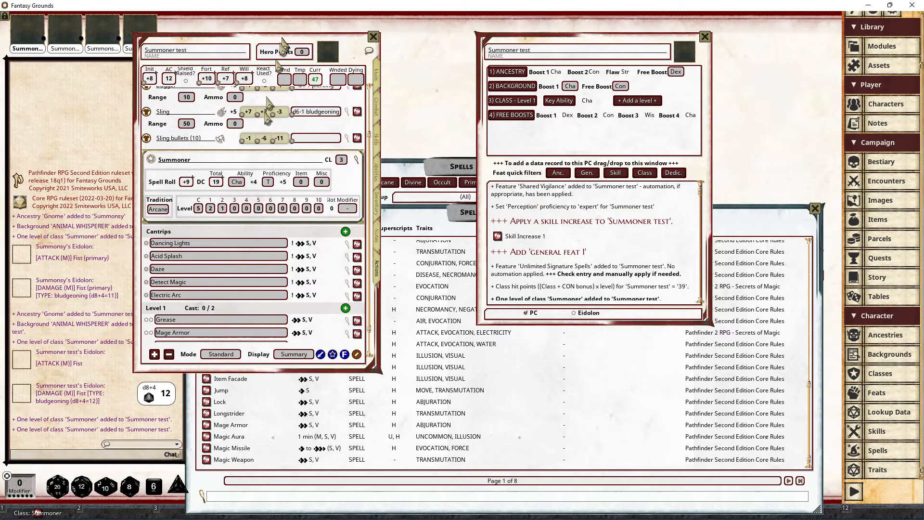
scroll(255, 272, down, 1)
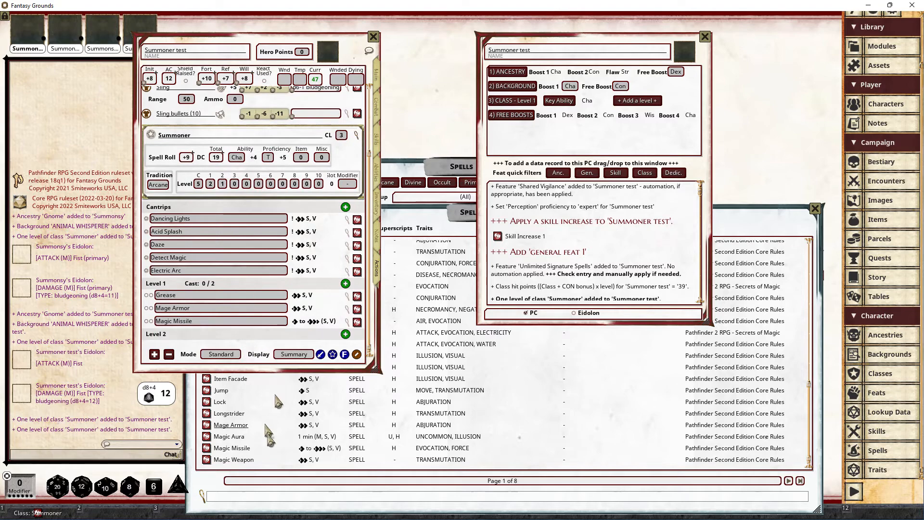
click(788, 481)
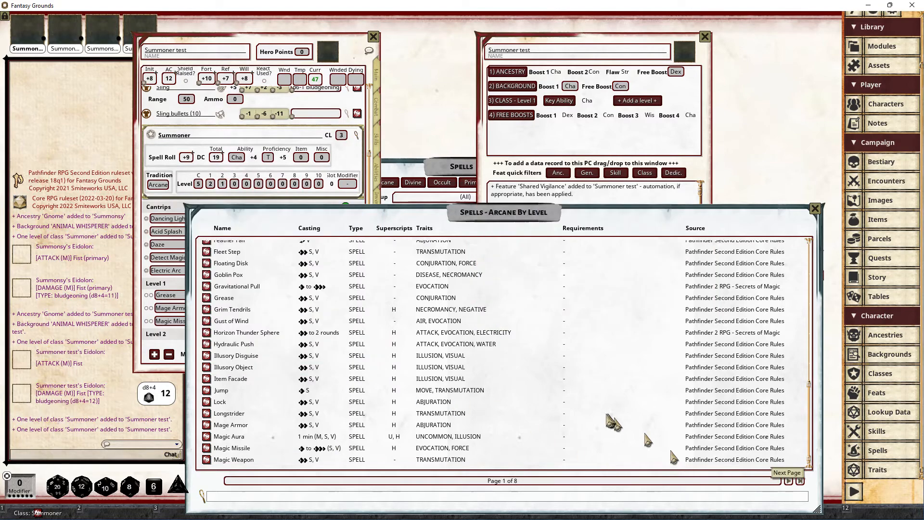
scroll(495, 348, down, 4)
scroll(260, 292, up, 3)
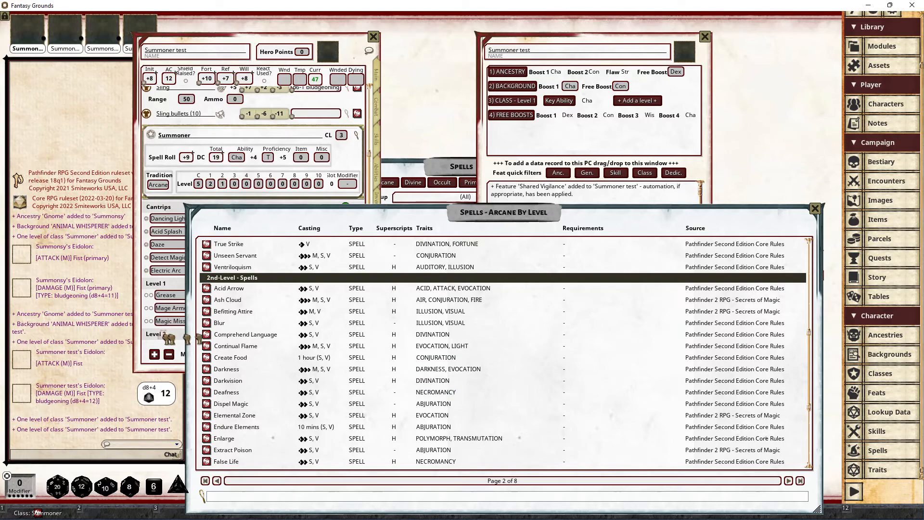
- Add a fourth Summoner level and the level 2 spell Enlarge, extending the character sheet so more spells fit
click(642, 54)
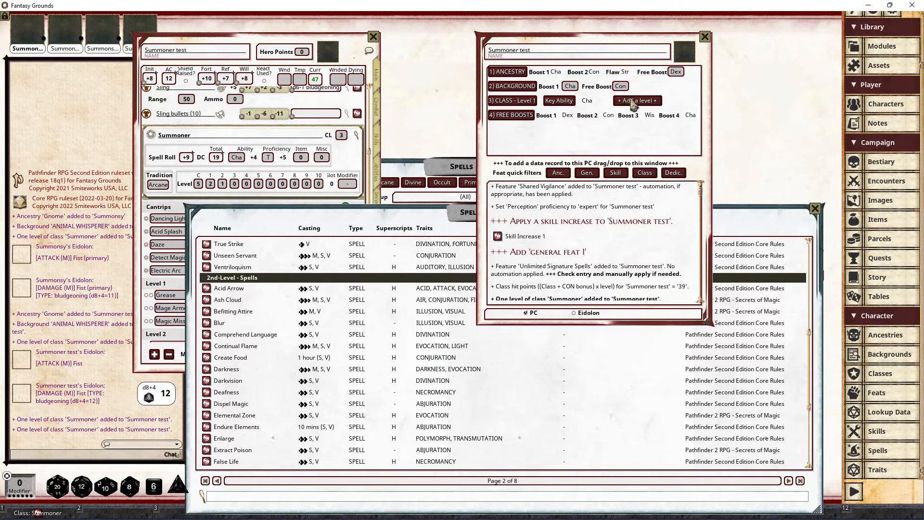
click(633, 101)
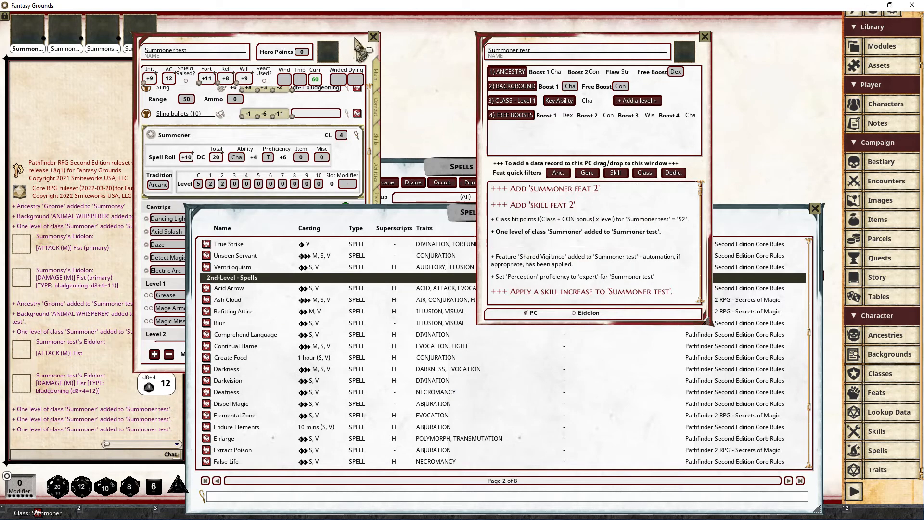
click(247, 165)
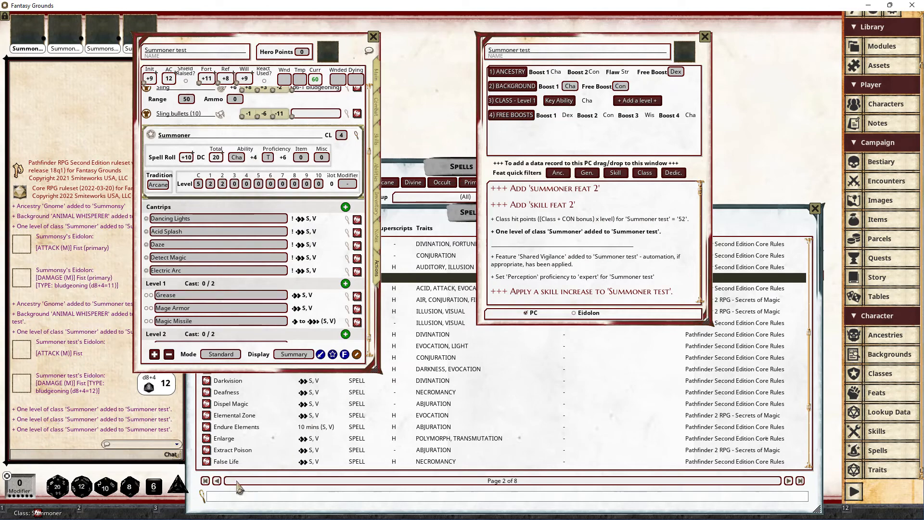
click(212, 446)
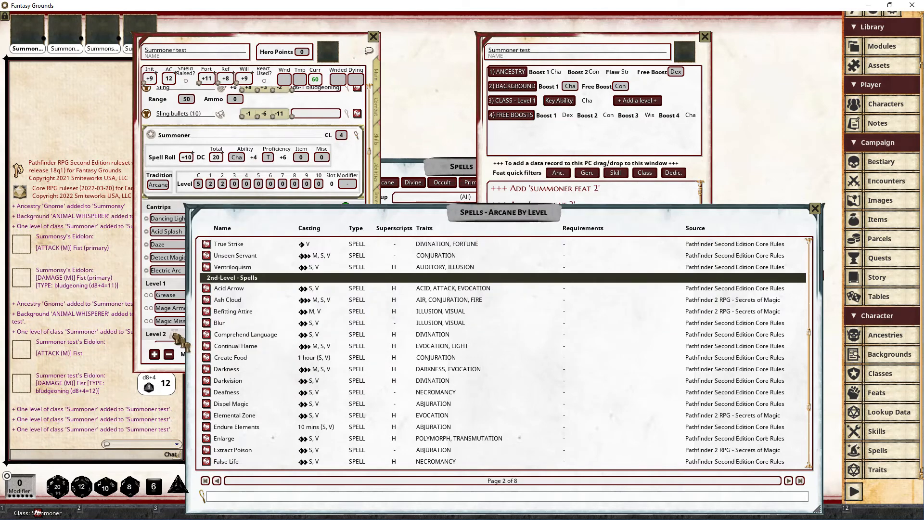
drag(179, 371, 175, 469)
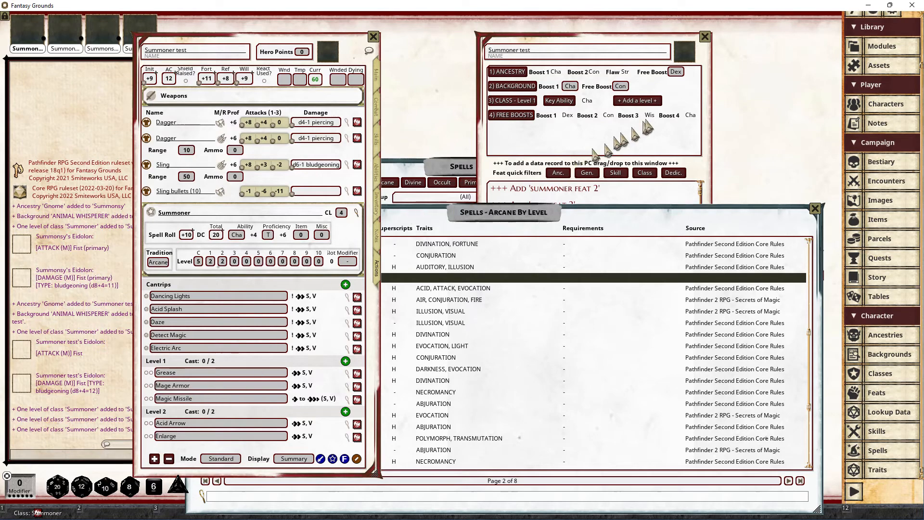
- Add a fifth Summoner level and assign its four ability boosts to Dexterity, Constitution, Wisdom and Charisma
click(653, 103)
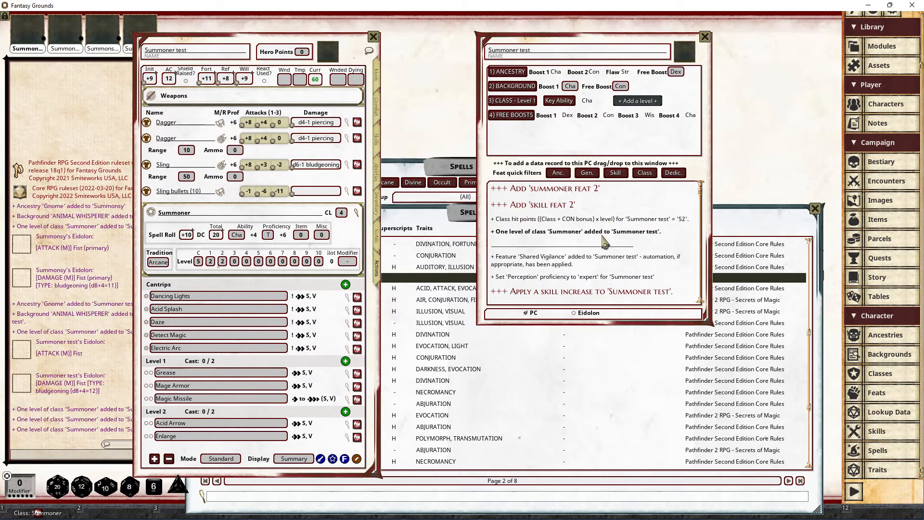
click(413, 258)
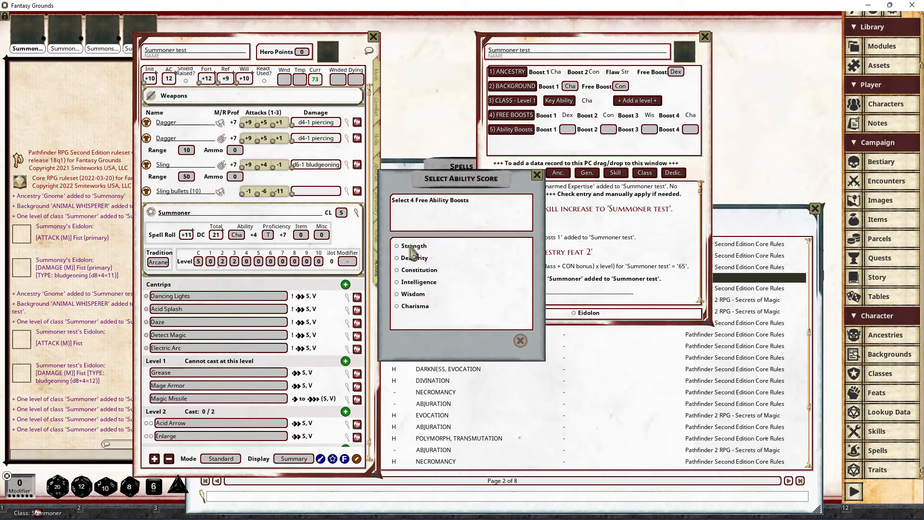
click(417, 270)
click(413, 294)
click(415, 306)
click(504, 342)
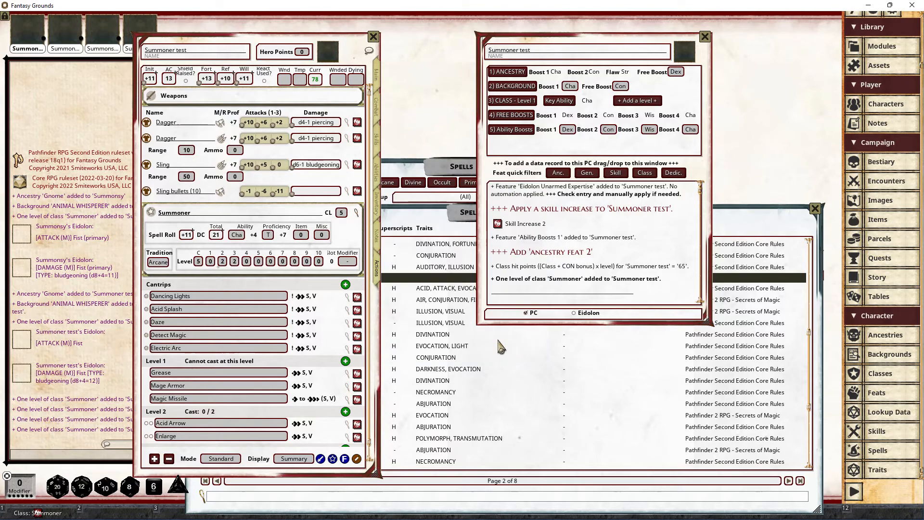
- Read the spell slot table and Spell Repertoire rules in the Summoner class record
scroll(305, 337, down, 1)
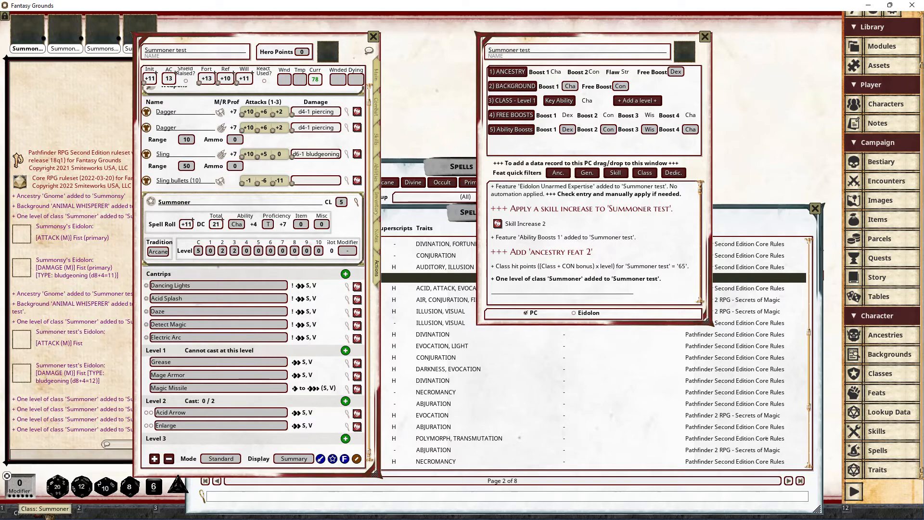
click(38, 512)
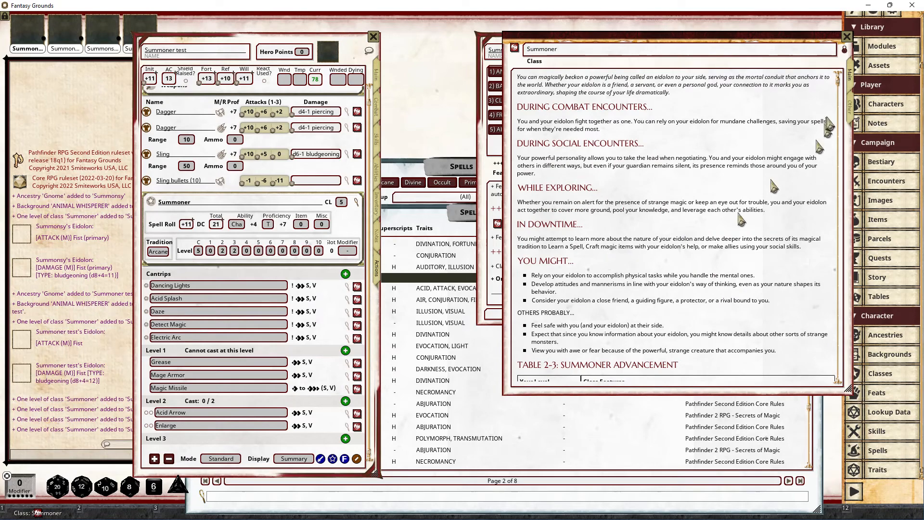
drag(840, 108, 836, 162)
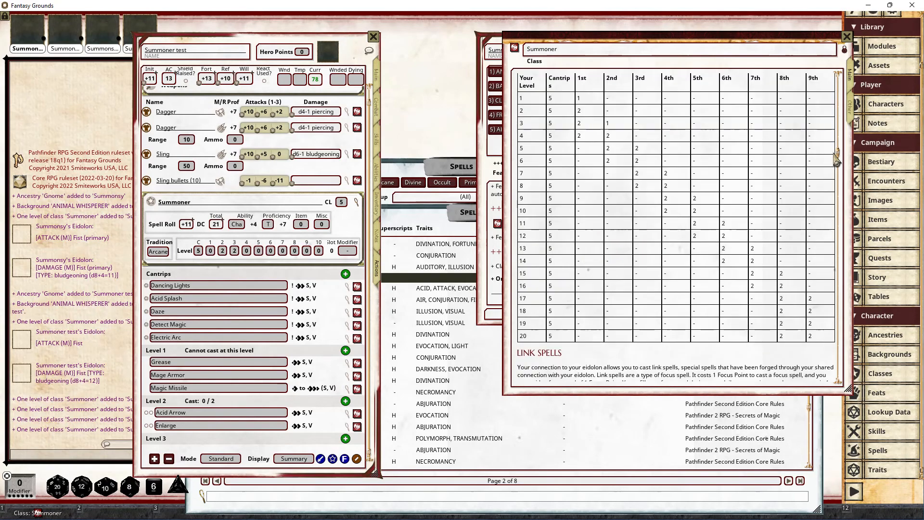
scroll(752, 171, up, 8)
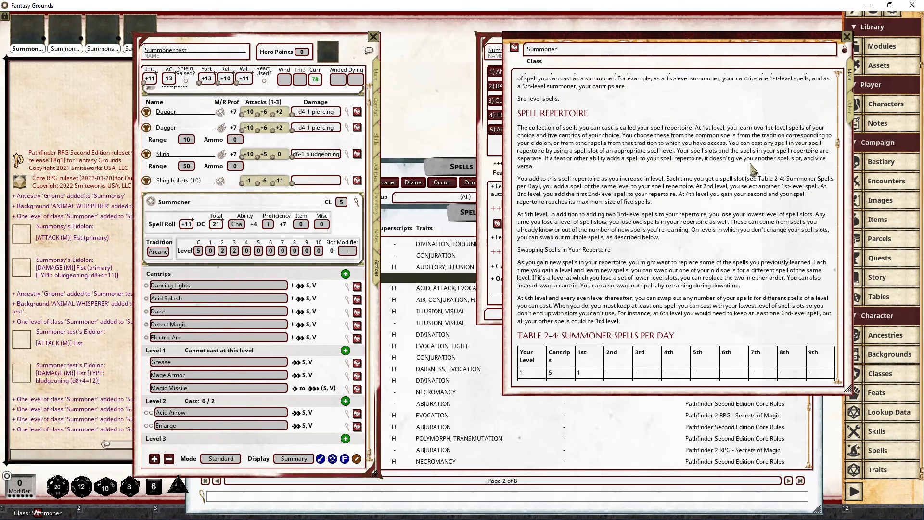
scroll(752, 171, up, 3)
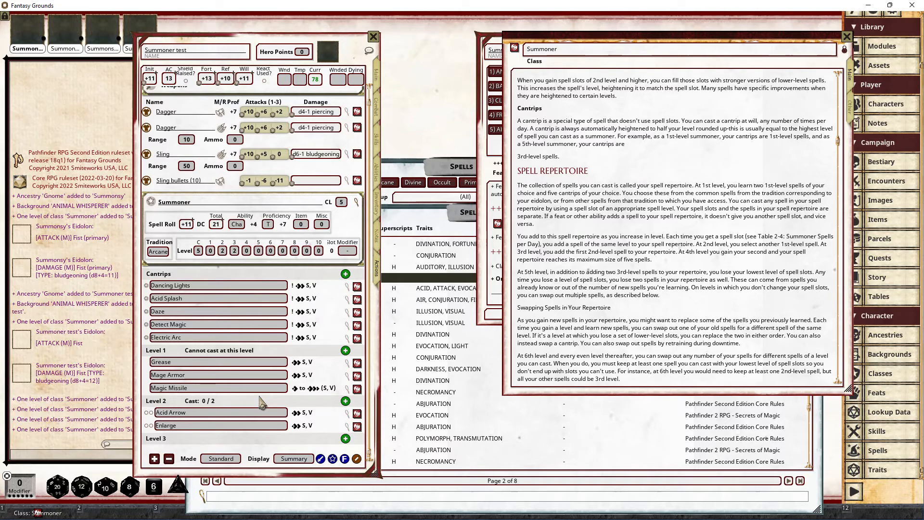
- Delete Grease from the level 1 spells and Enlarge from the level 2 spells
click(357, 459)
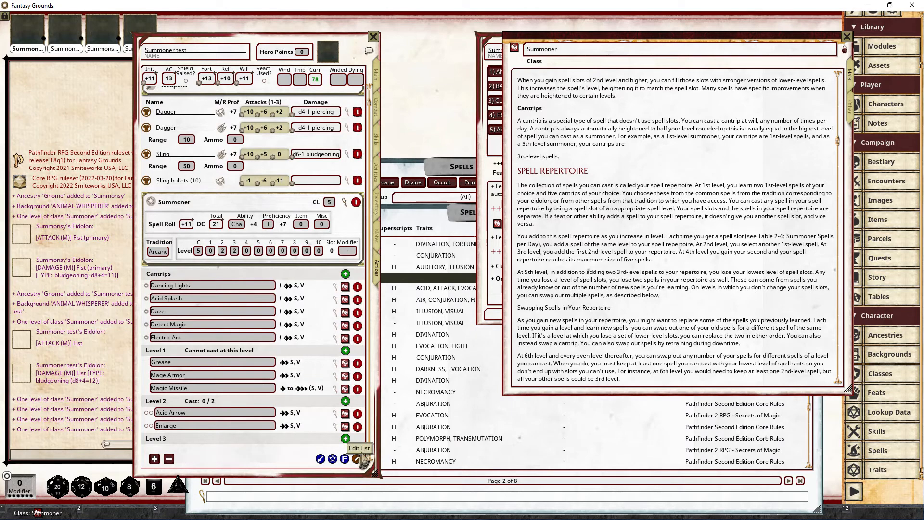
click(359, 365)
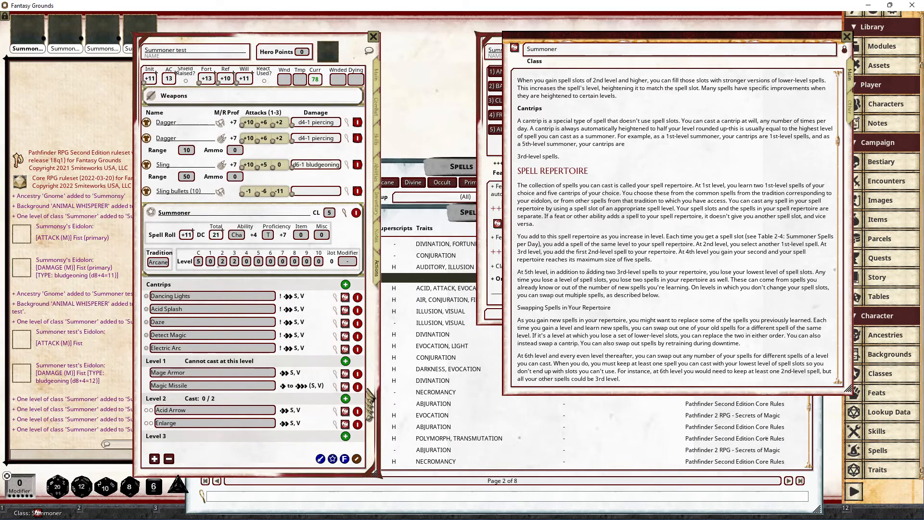
click(357, 424)
click(356, 458)
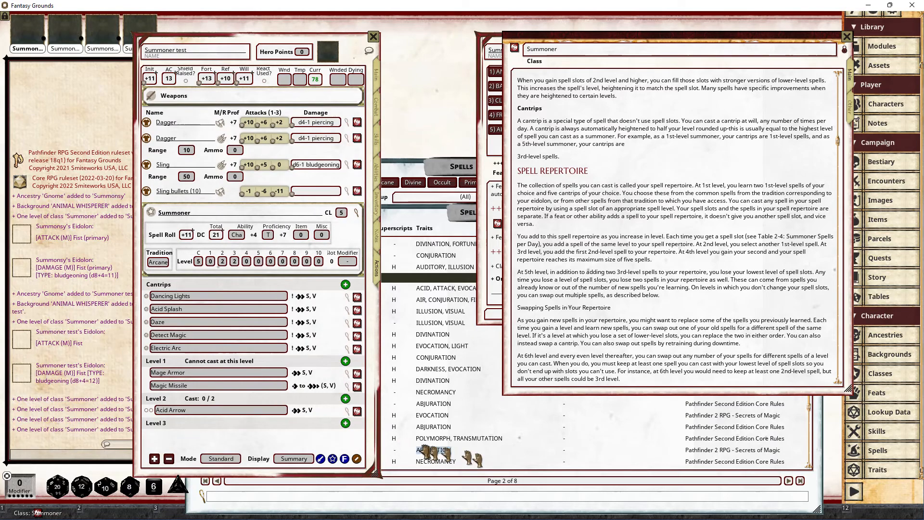
- Add Ghostly Weapon and Gravity Well from the arcane list's third page to the level 3 spells
click(488, 500)
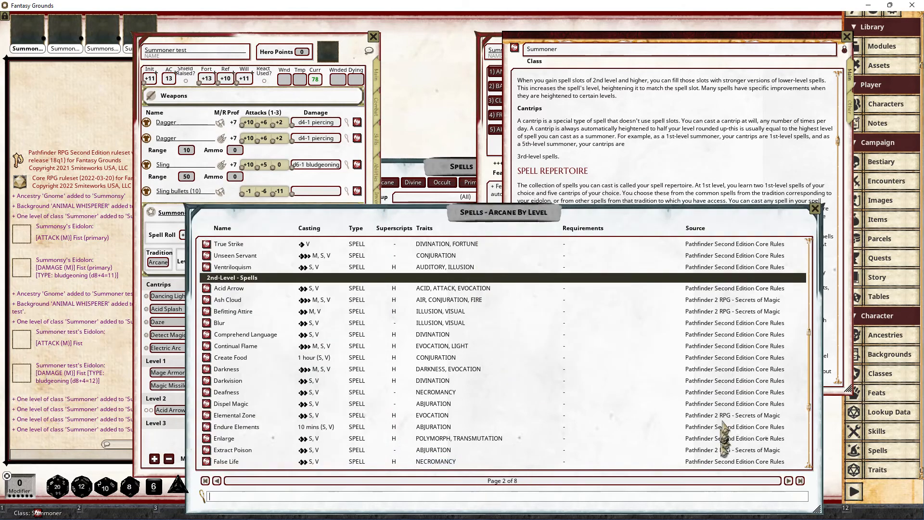
click(788, 480)
scroll(445, 339, down, 1)
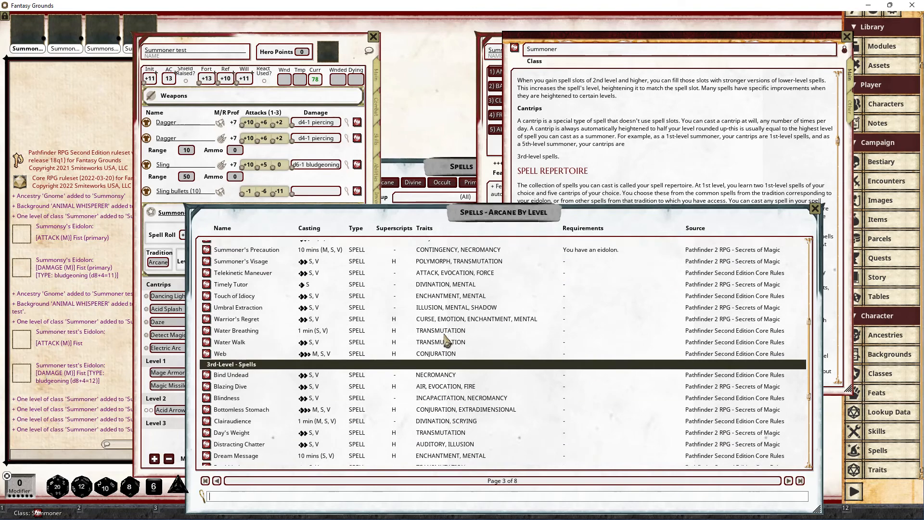
scroll(445, 339, down, 5)
drag(375, 221, 495, 196)
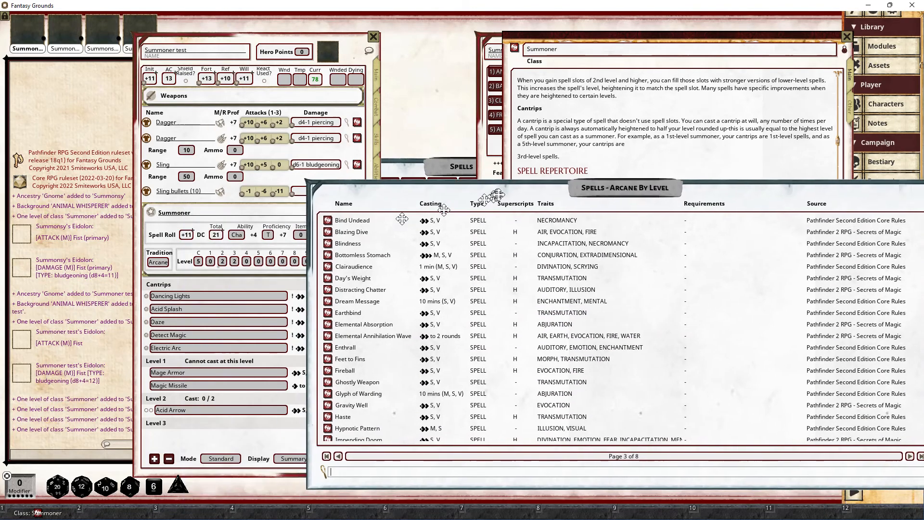
drag(328, 382, 262, 426)
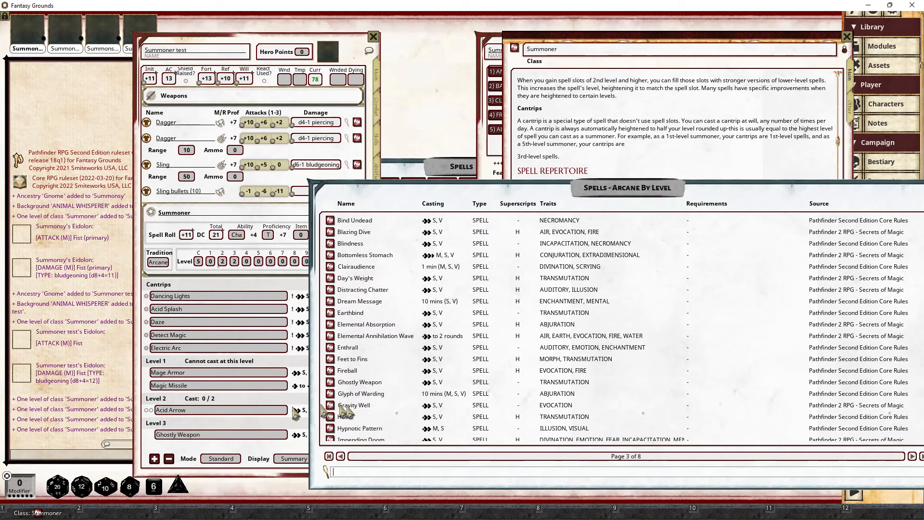
drag(344, 412, 270, 427)
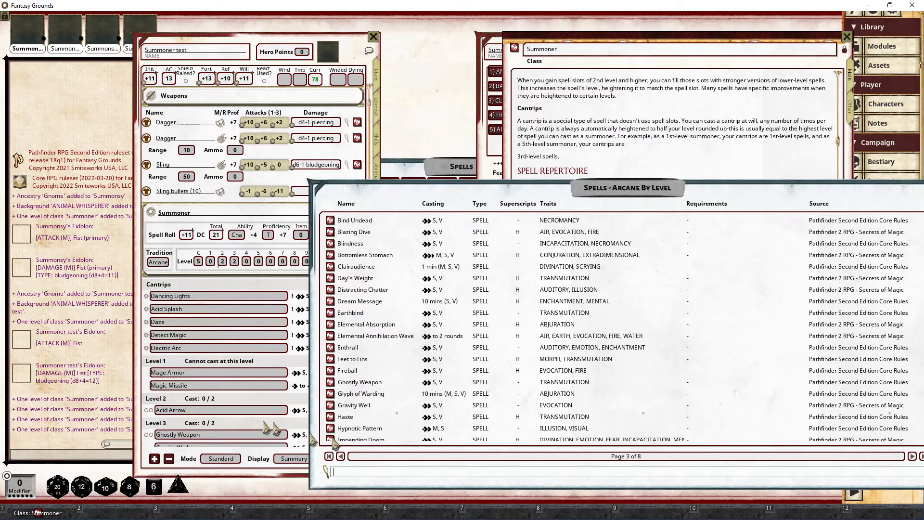
- Copy Mage Armor and Magic Missile from the level 1 spells into level 2 as heightened versions
click(353, 44)
scroll(256, 368, down, 2)
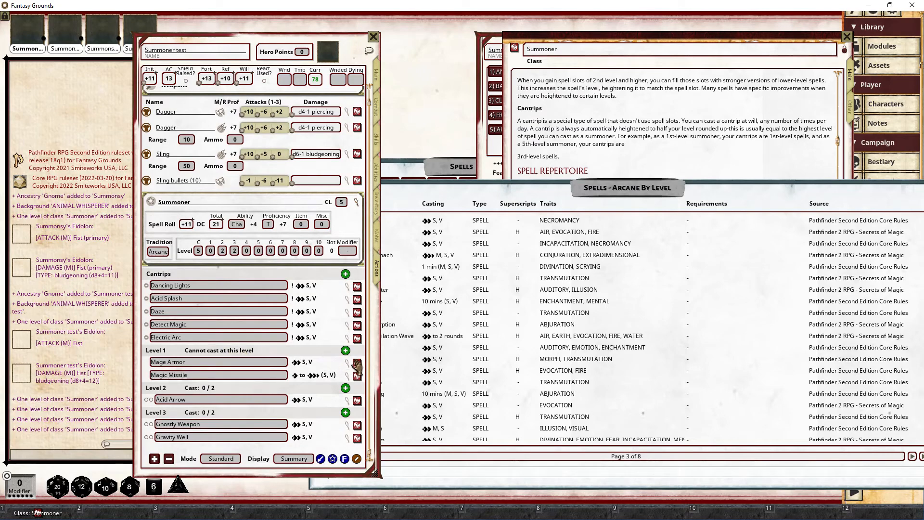
drag(357, 364, 358, 391)
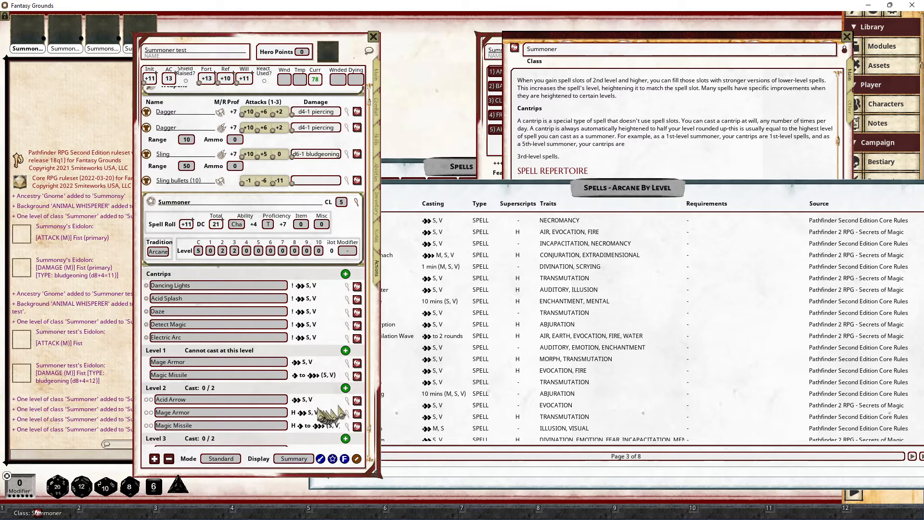
scroll(327, 414, down, 1)
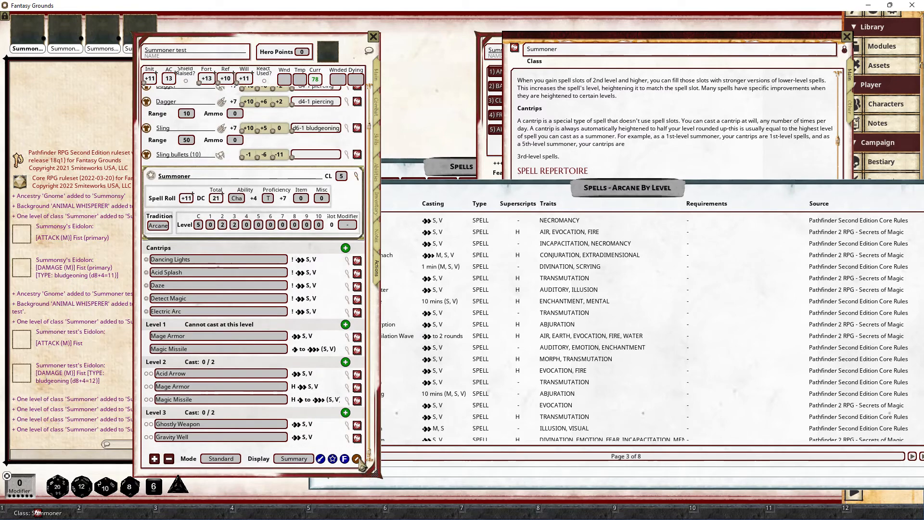
- Delete Mage Armor and Magic Missile from the level 1 spells
click(356, 458)
click(357, 337)
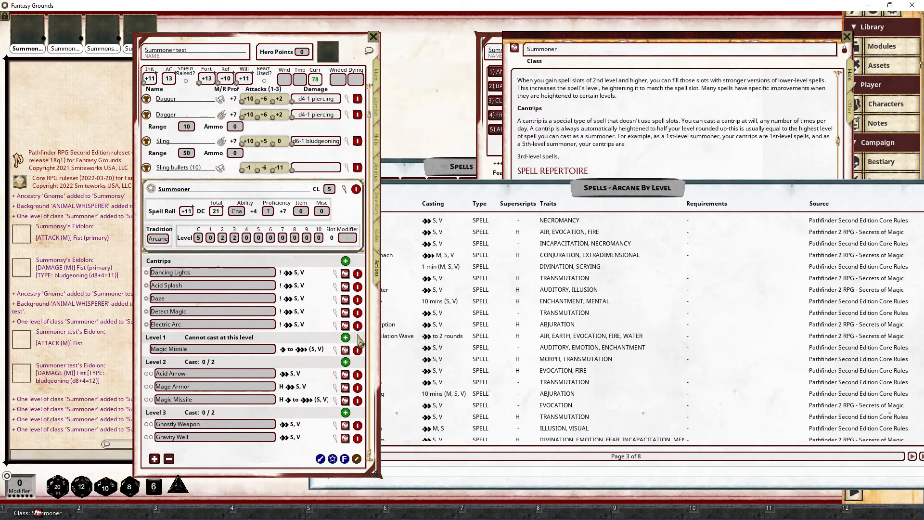
click(358, 350)
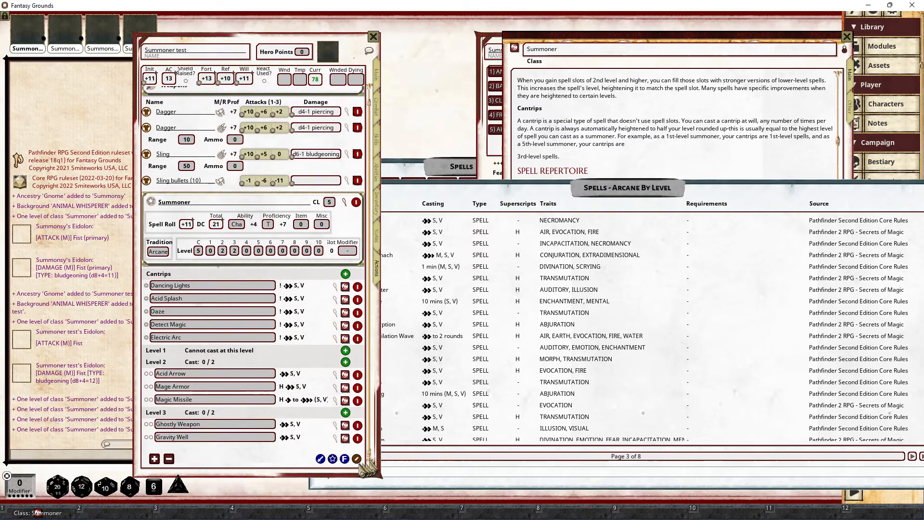
click(356, 459)
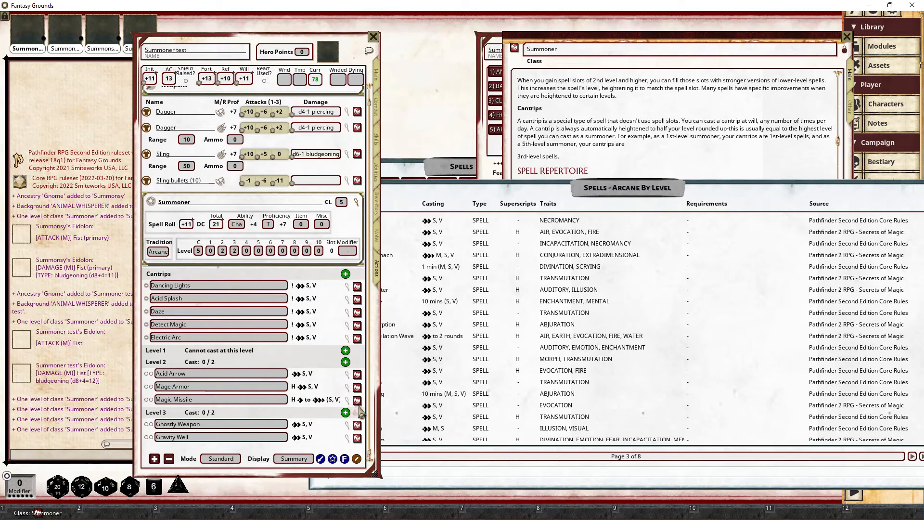
- Copy Acid Arrow, Mage Armor and Magic Missile from the level 2 spells into level 3 as heightened versions
drag(358, 407, 358, 411)
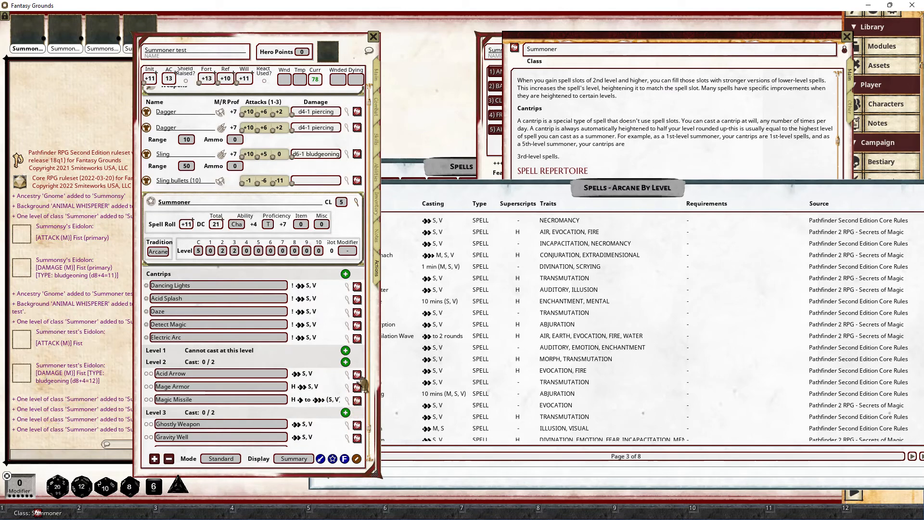
drag(358, 377, 357, 413)
scroll(286, 323, down, 3)
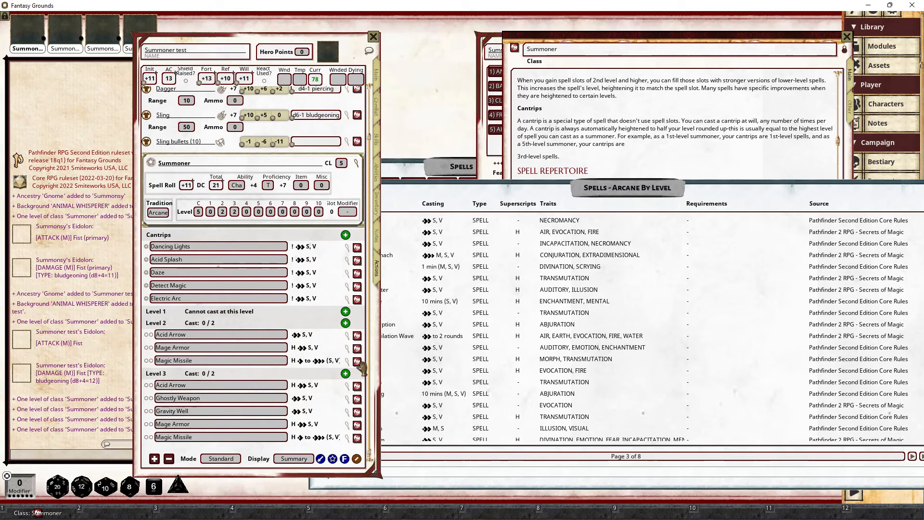
- Examine the level 2 Magic Missile's damage action and heightening description, and expand the level 3 version's damage action for comparison
click(347, 363)
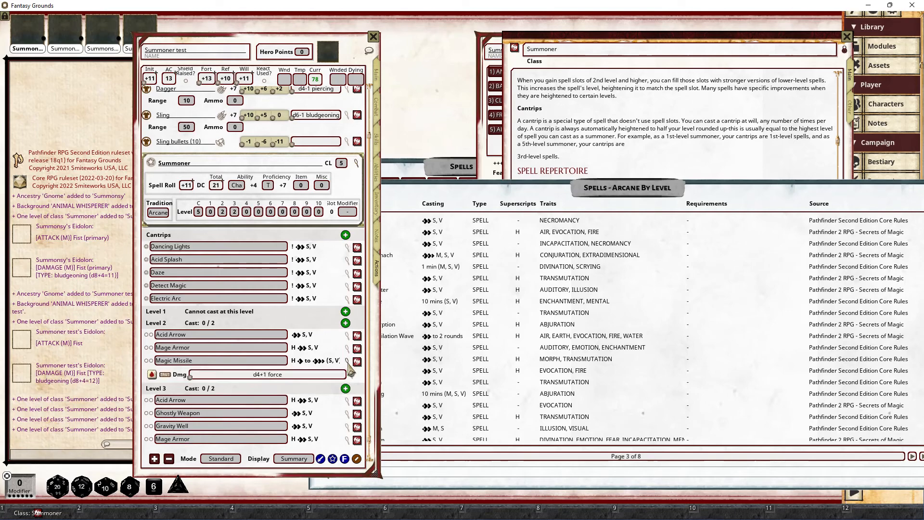
click(348, 363)
click(357, 362)
scroll(436, 314, down, 3)
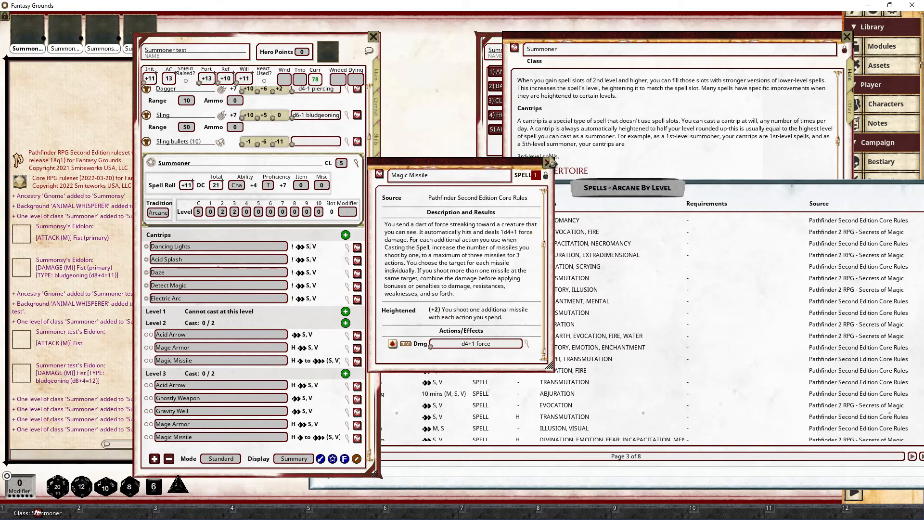
click(548, 163)
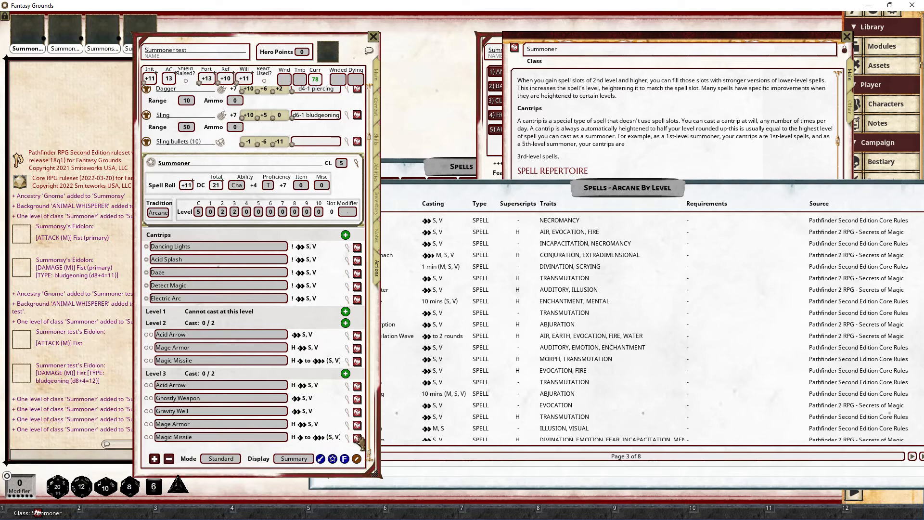
click(347, 438)
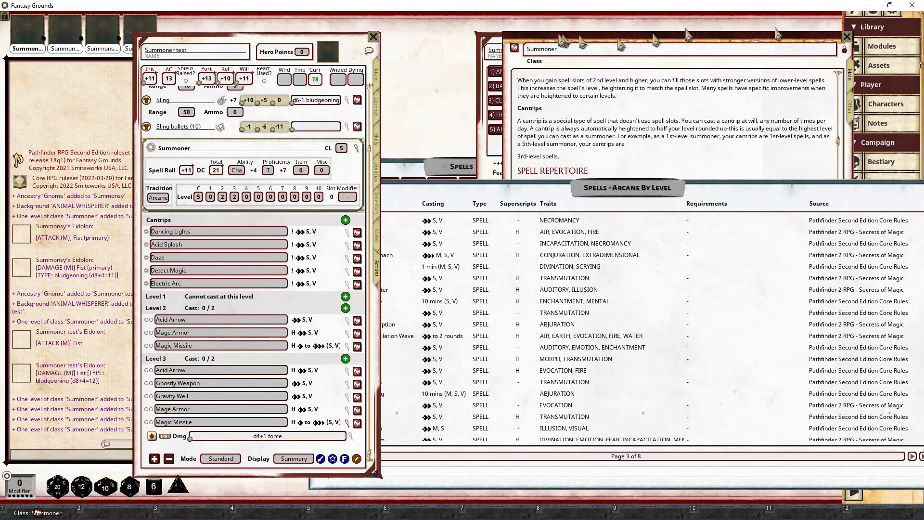
- Add two more Summoner class levels to Summoner test, advancing it to level 7, and review the level-up notes
click(505, 42)
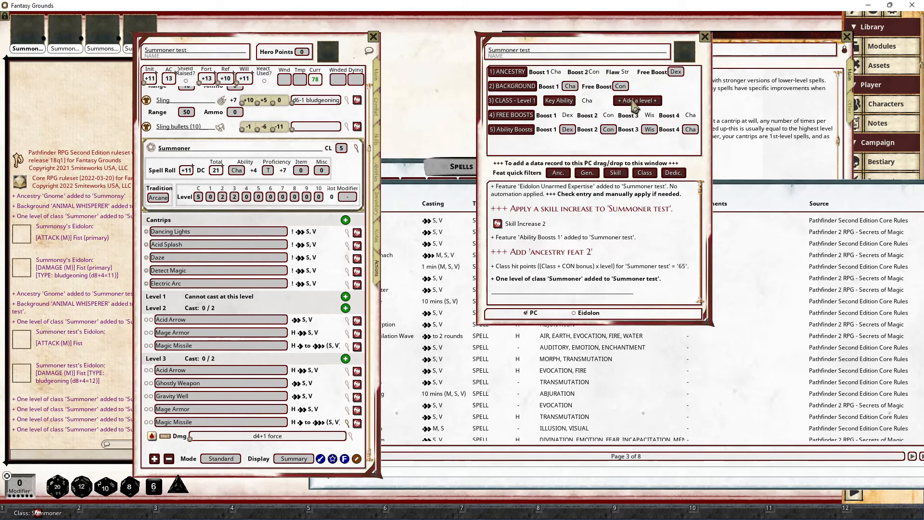
click(634, 106)
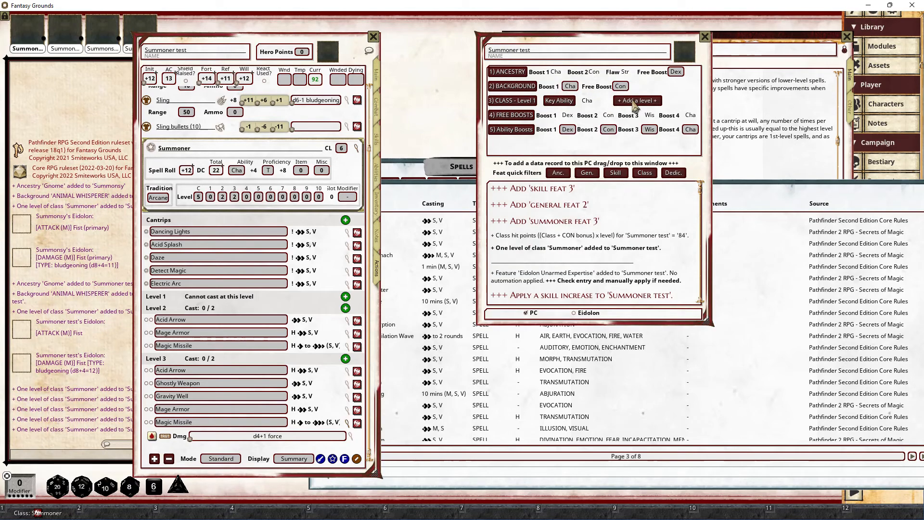
click(634, 107)
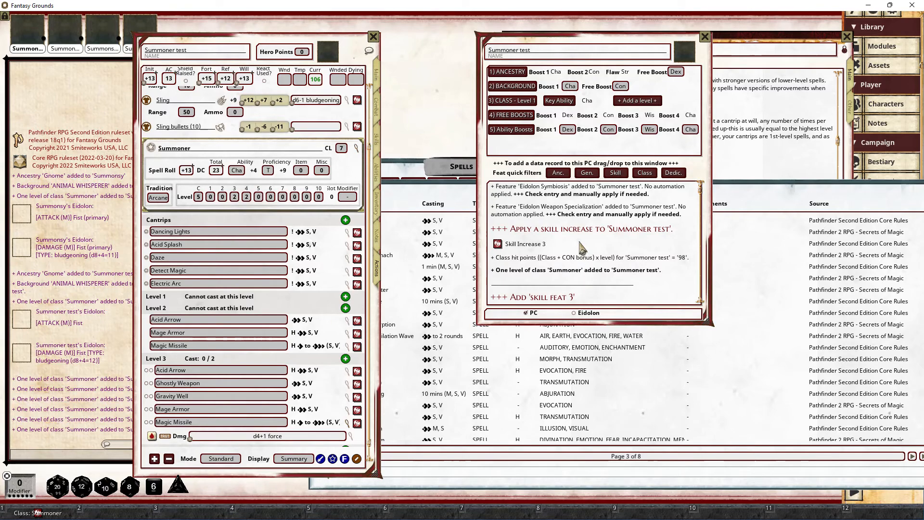
scroll(289, 337, down, 1)
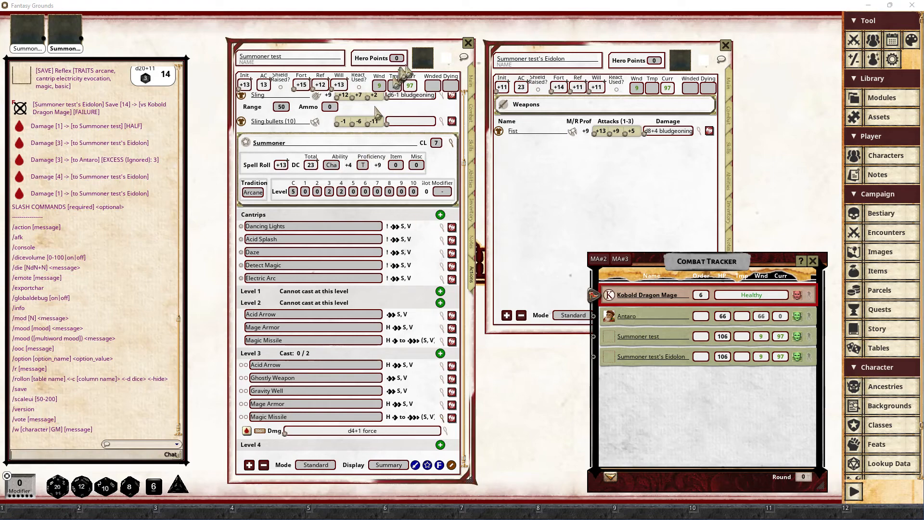
- Enlarge the portrait selection window and assign Summoner test the portrait of the dark-haired character with a decorated forehead
click(421, 60)
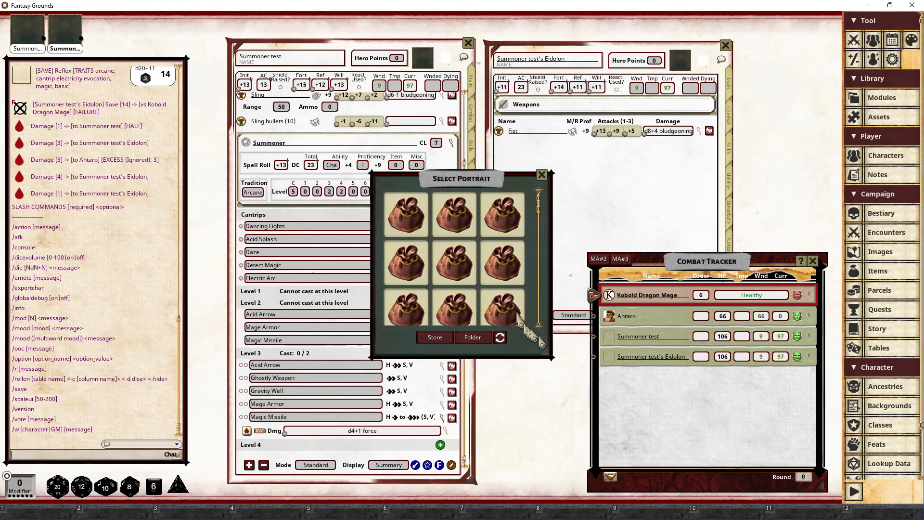
drag(550, 356, 550, 504)
scroll(493, 380, down, 1)
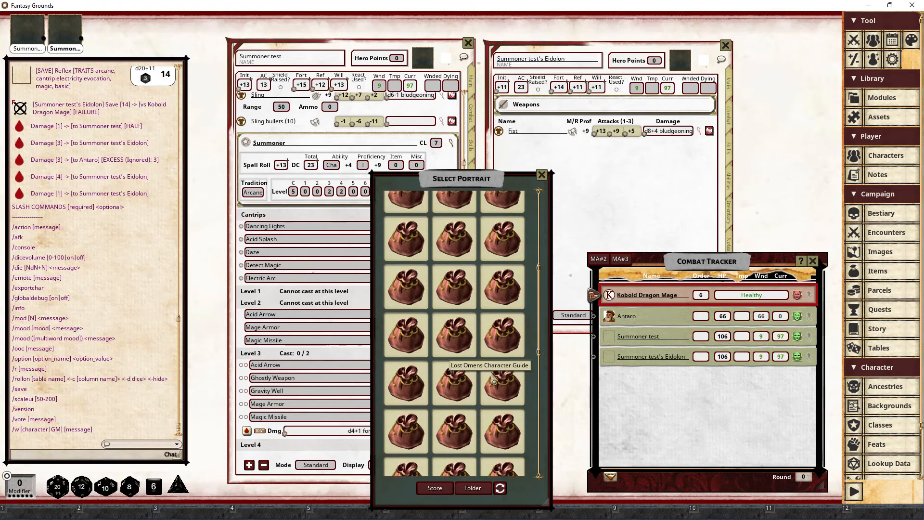
scroll(463, 396, down, 1)
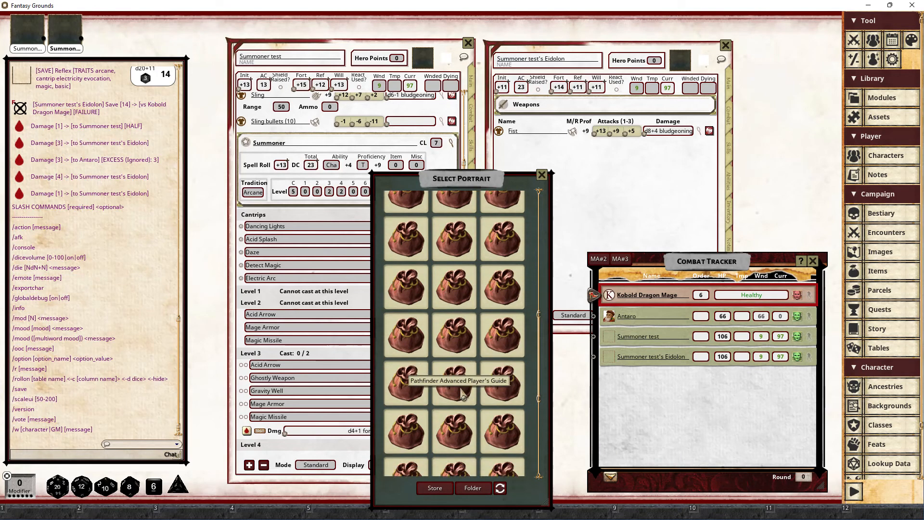
click(399, 343)
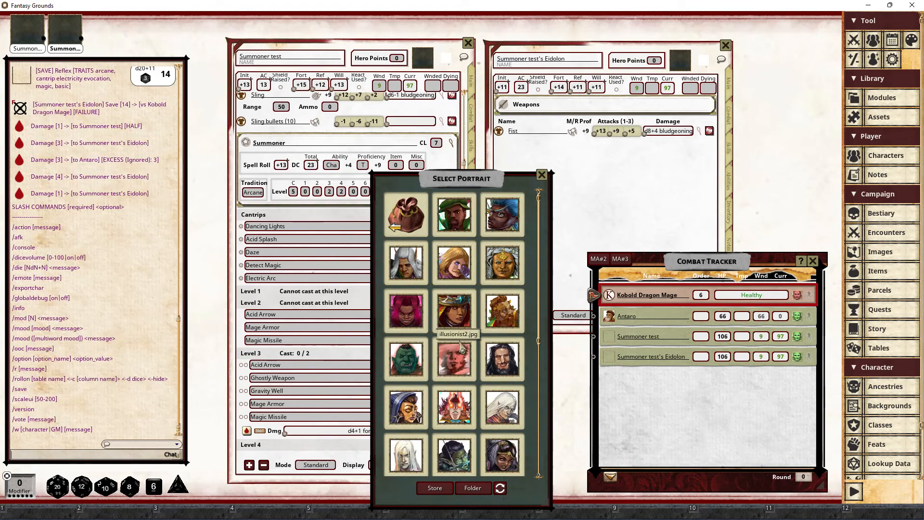
scroll(446, 344, down, 5)
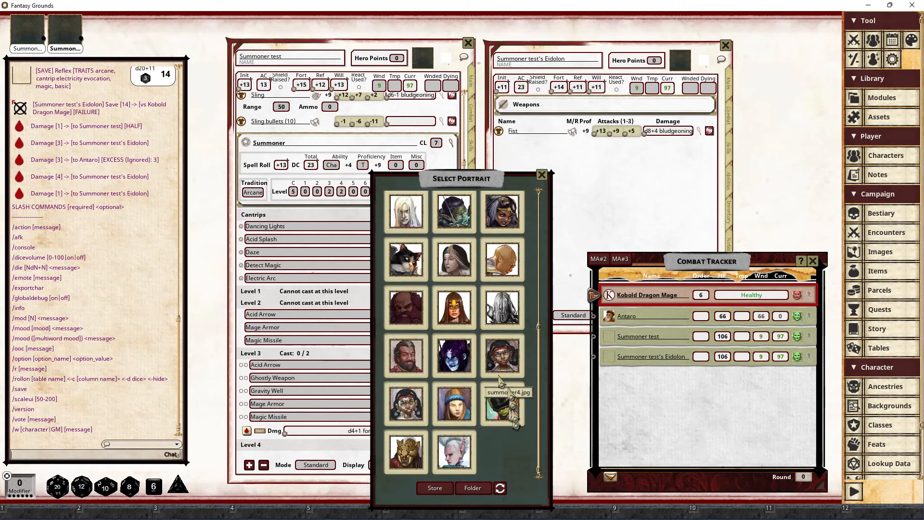
click(405, 403)
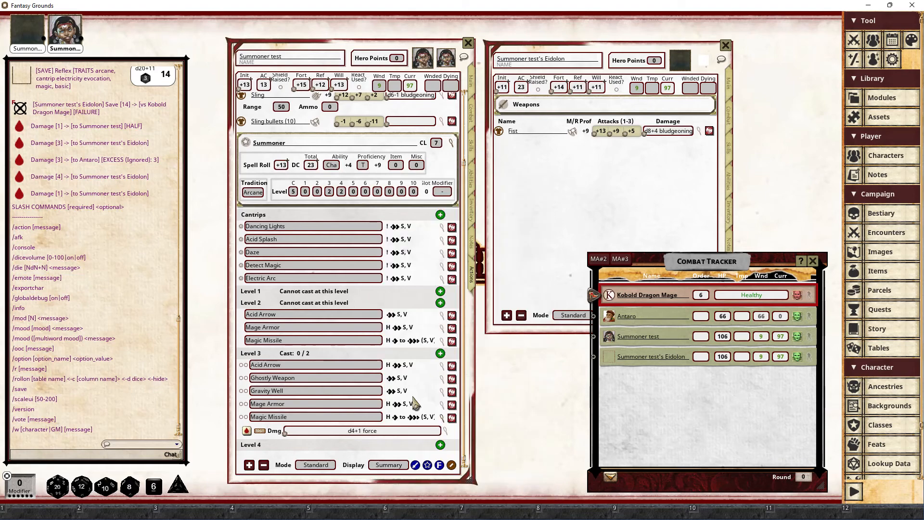
- Assign Summoner test's Eidolon the brown, red-haired portrait that follows the orcs in the Pathfinder 2 RPG - Lost Omens The Mwangi Expanse folder
click(683, 66)
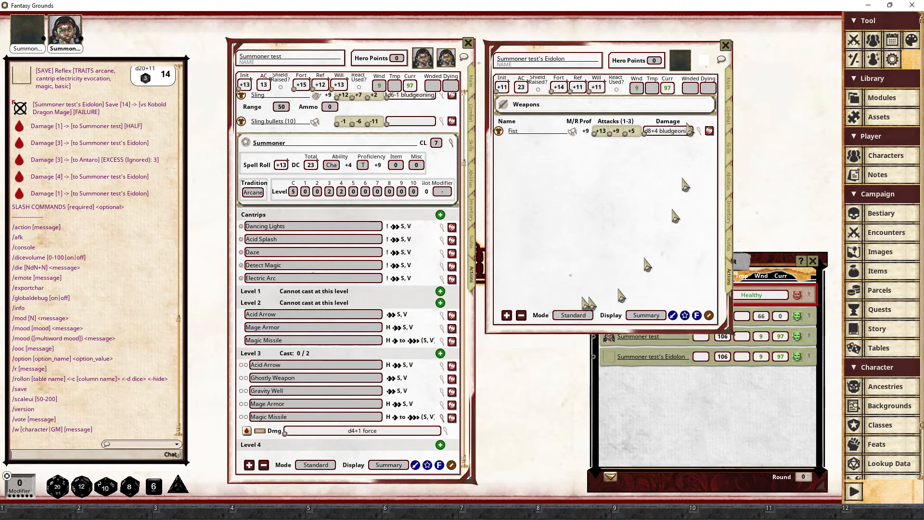
scroll(464, 347, down, 2)
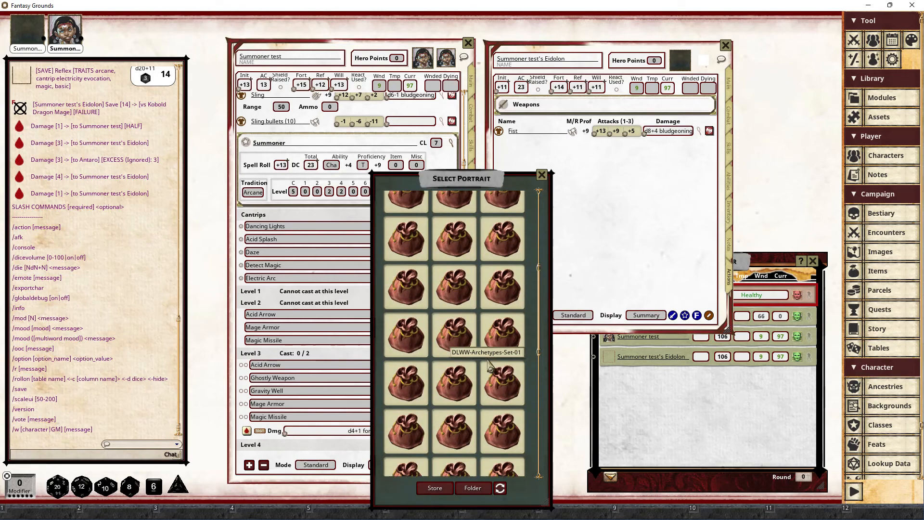
scroll(465, 352, down, 2)
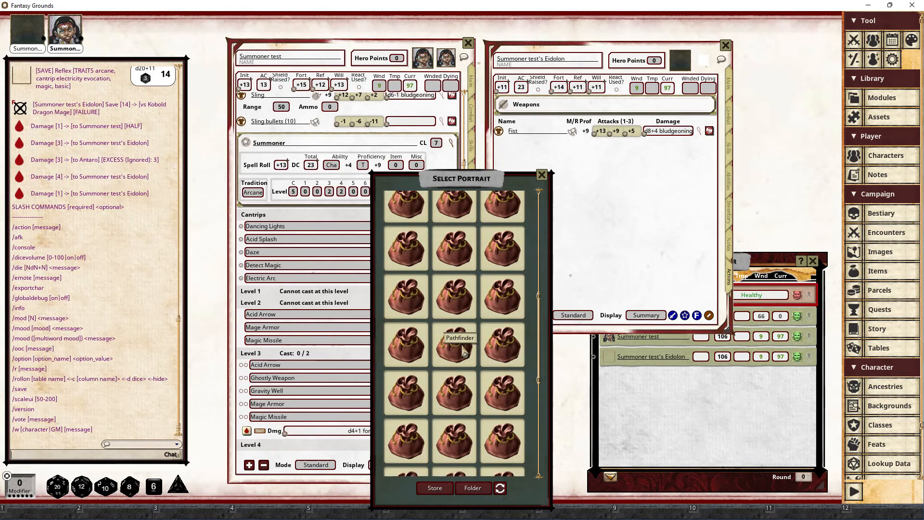
click(464, 354)
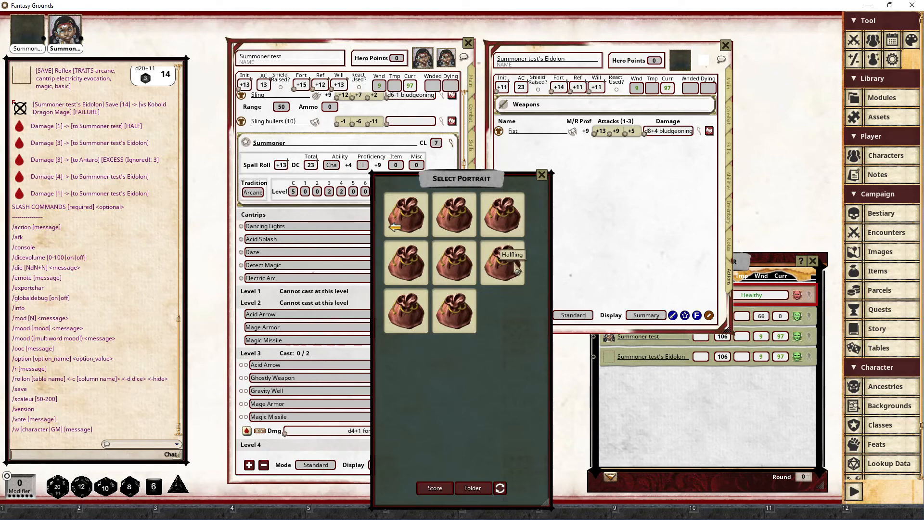
click(416, 220)
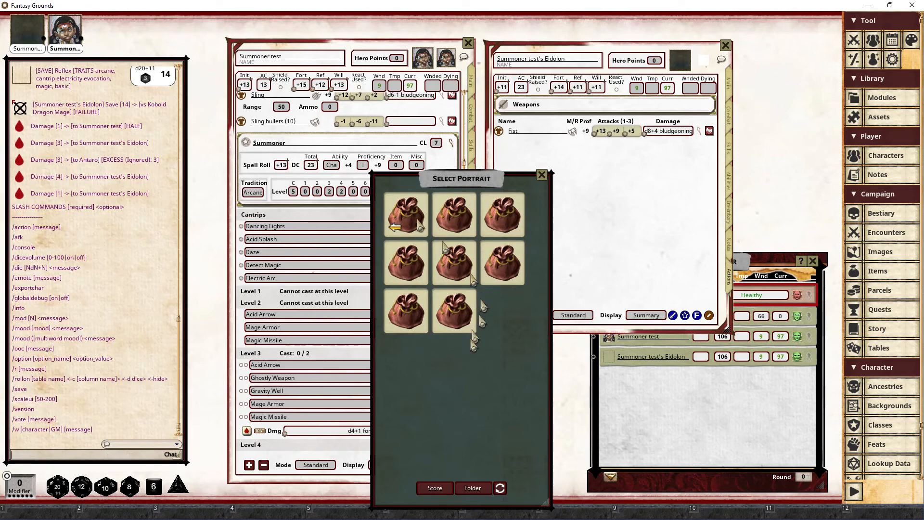
scroll(462, 371, down, 3)
scroll(460, 392, down, 6)
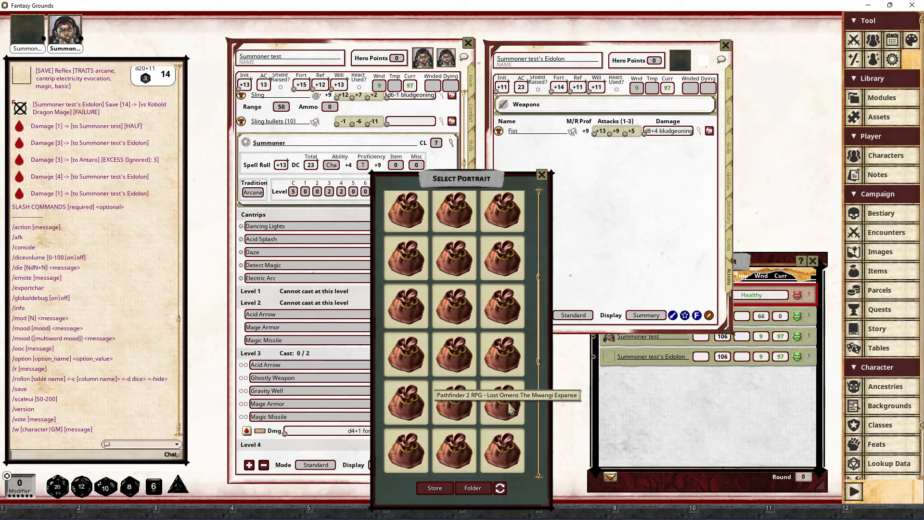
click(511, 410)
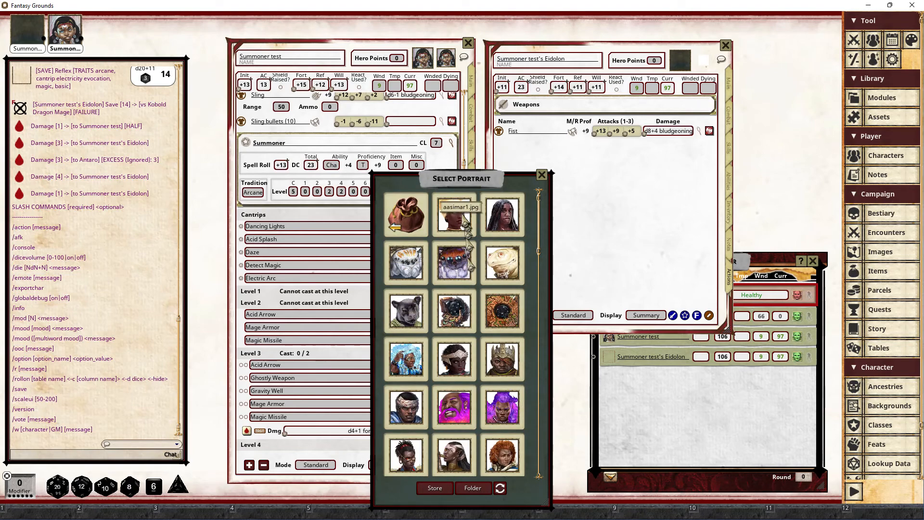
scroll(501, 341, down, 10)
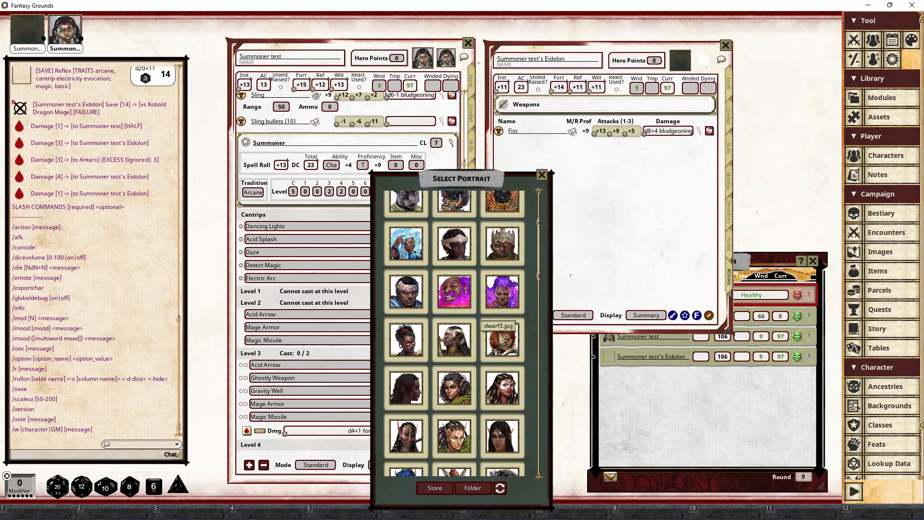
scroll(502, 343, down, 9)
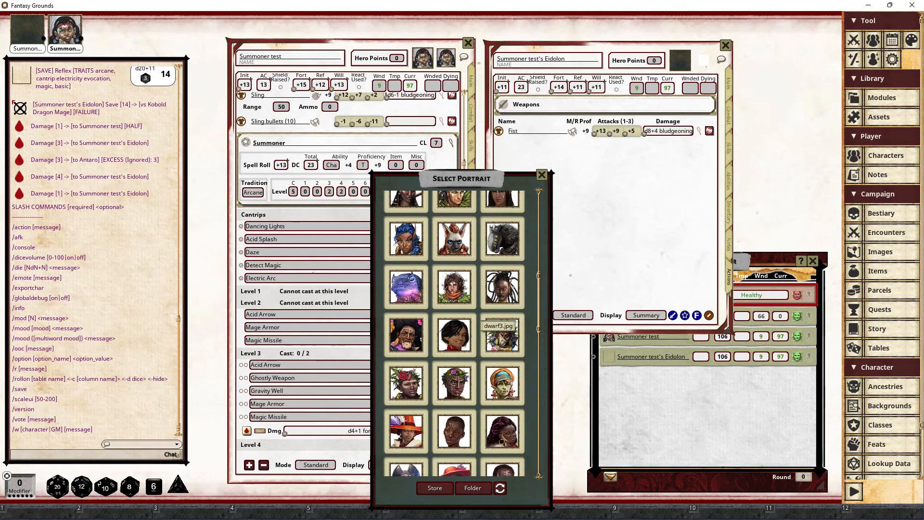
scroll(502, 342, down, 5)
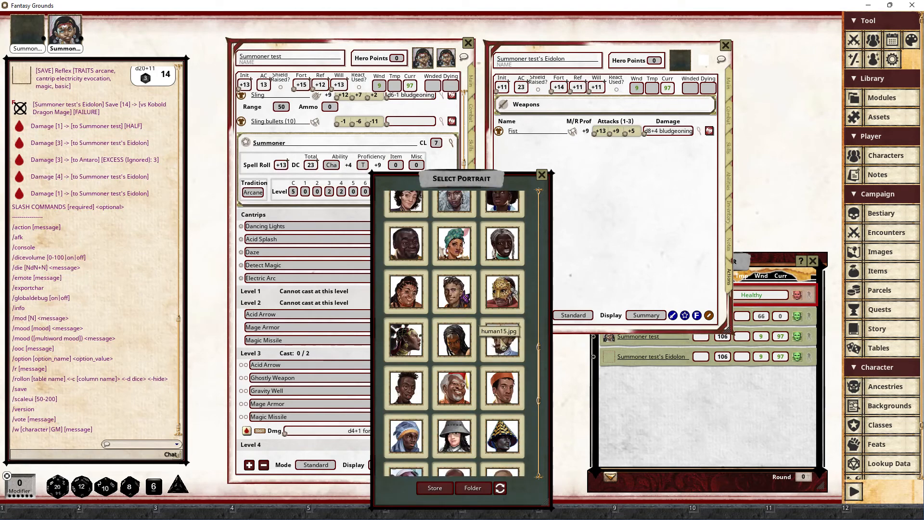
scroll(503, 344, down, 10)
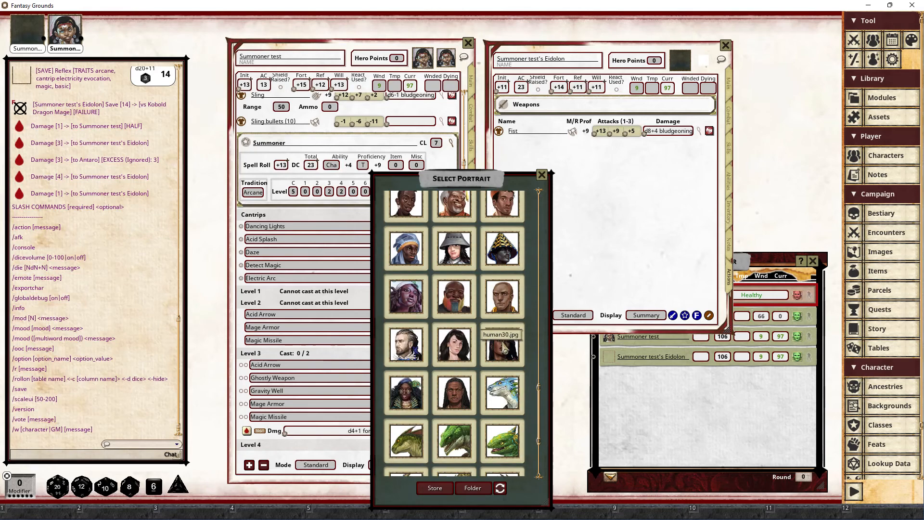
scroll(523, 394, down, 2)
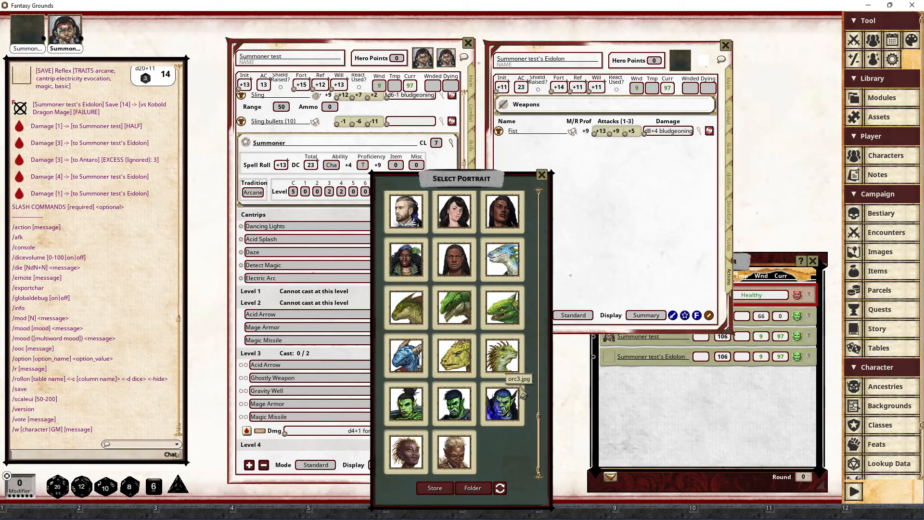
click(406, 452)
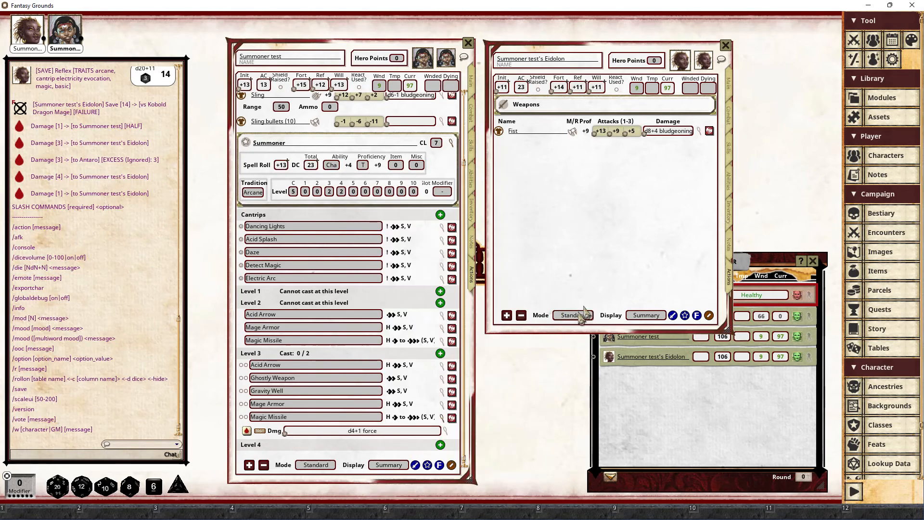
- Bring the Combat Tracker into view and roll Perception initiative for Summoner test from its main character page
click(683, 437)
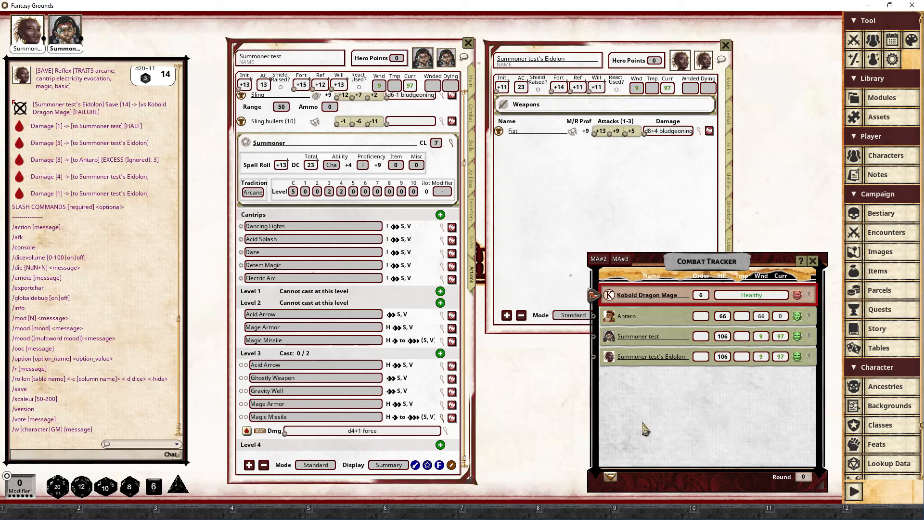
click(470, 83)
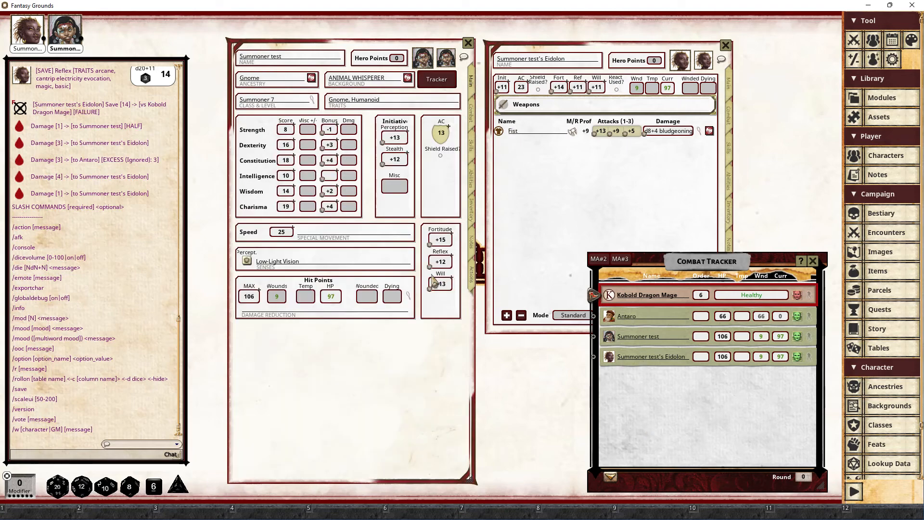
double_click(398, 138)
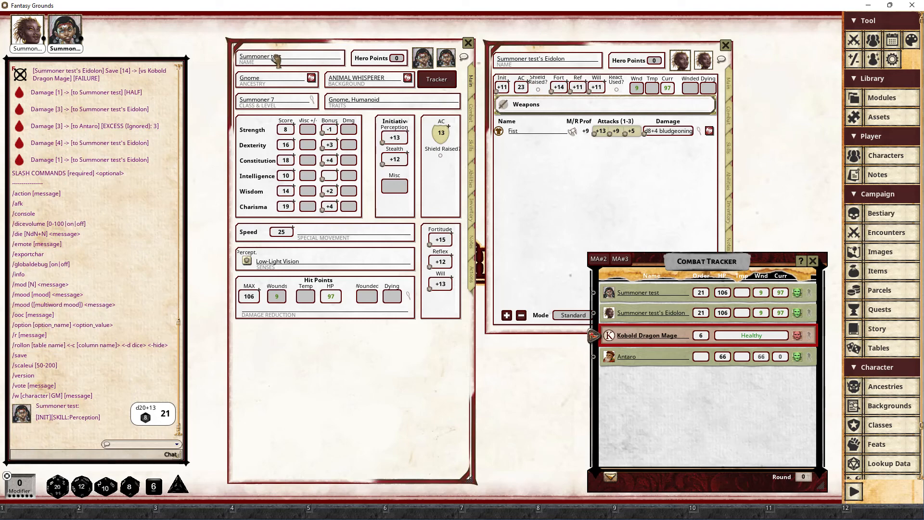
- Open Summoner test's linked PCs from its class and level details and turn off initiative syncing for the Eidolon
click(312, 102)
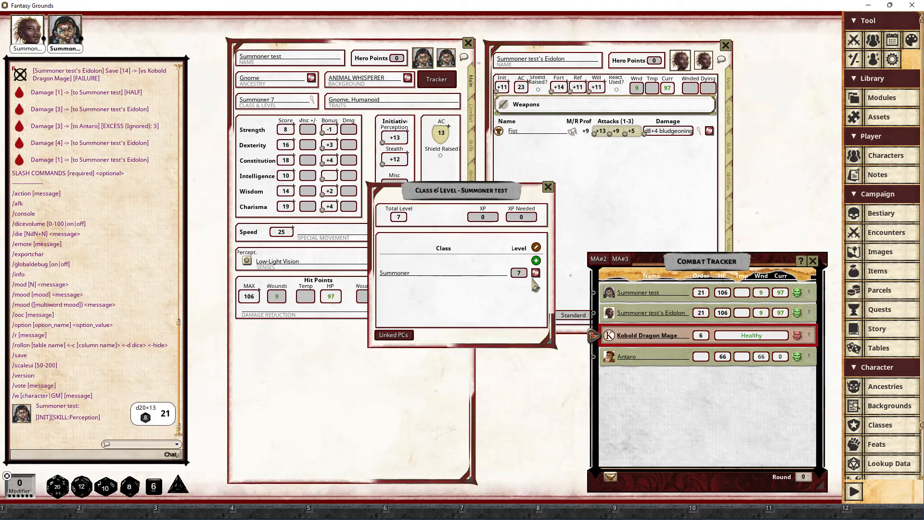
click(403, 338)
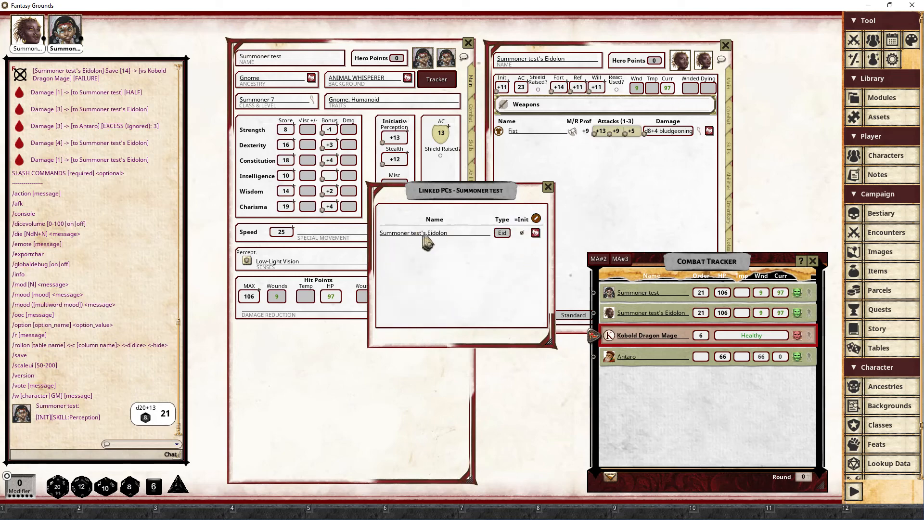
click(521, 232)
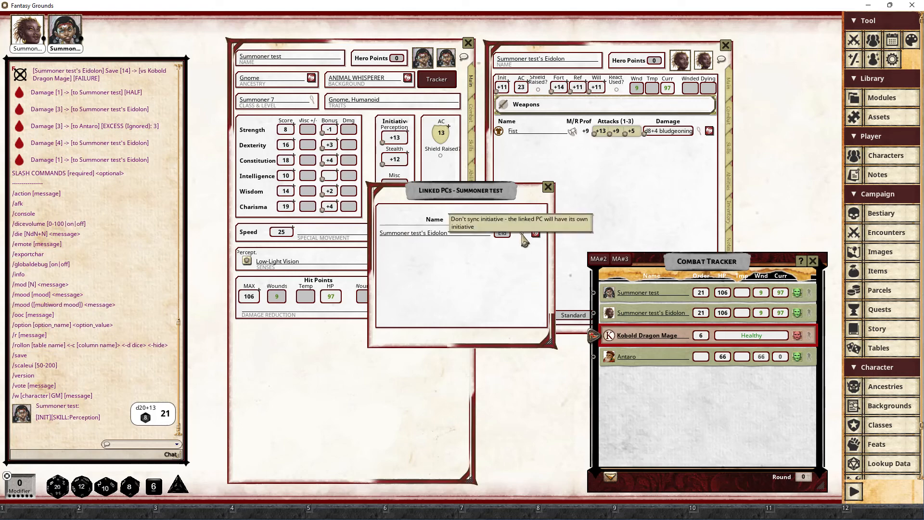
- Close Summoner test's linked PCs and class and level details
click(547, 187)
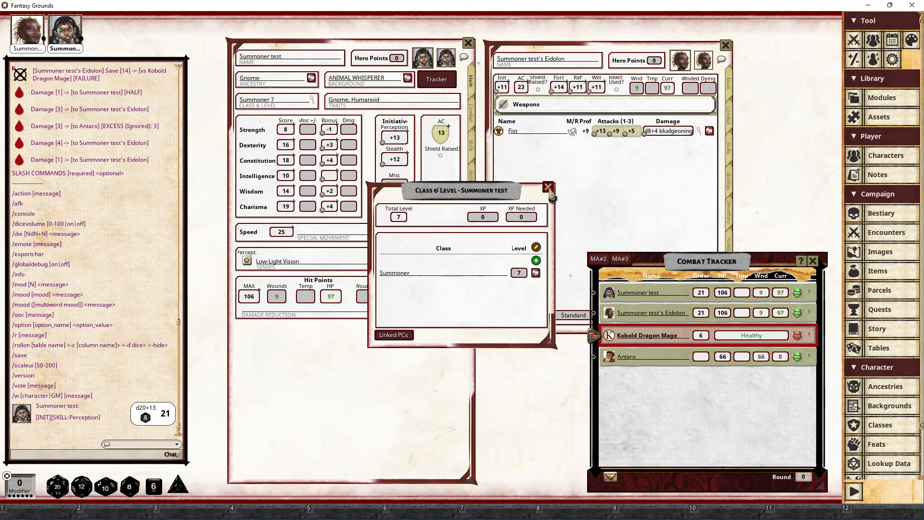
click(548, 187)
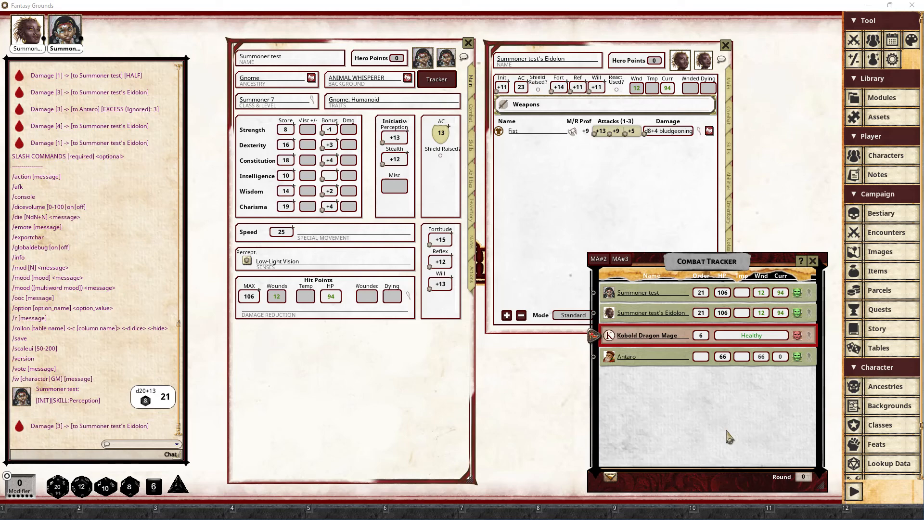
- View the character creation tracker from the main page of Summoner test's Eidolon and close it again
click(703, 198)
click(730, 87)
click(694, 82)
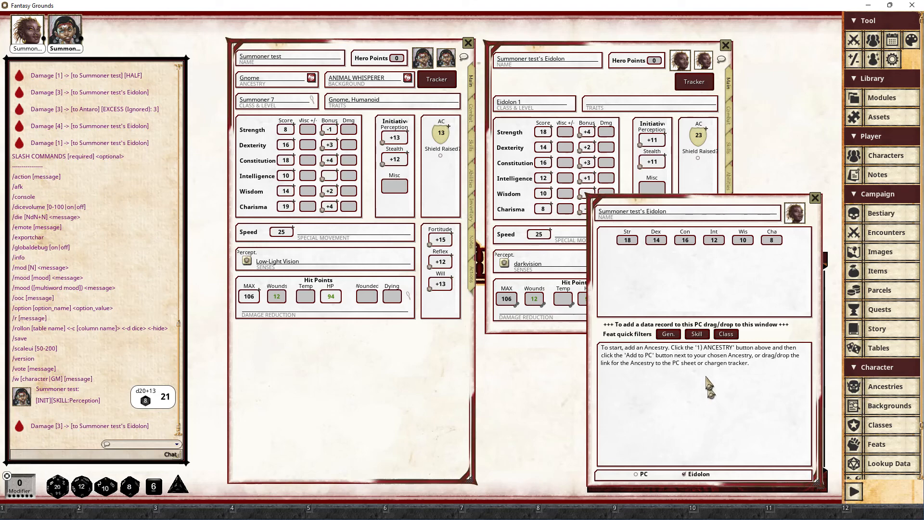
click(815, 199)
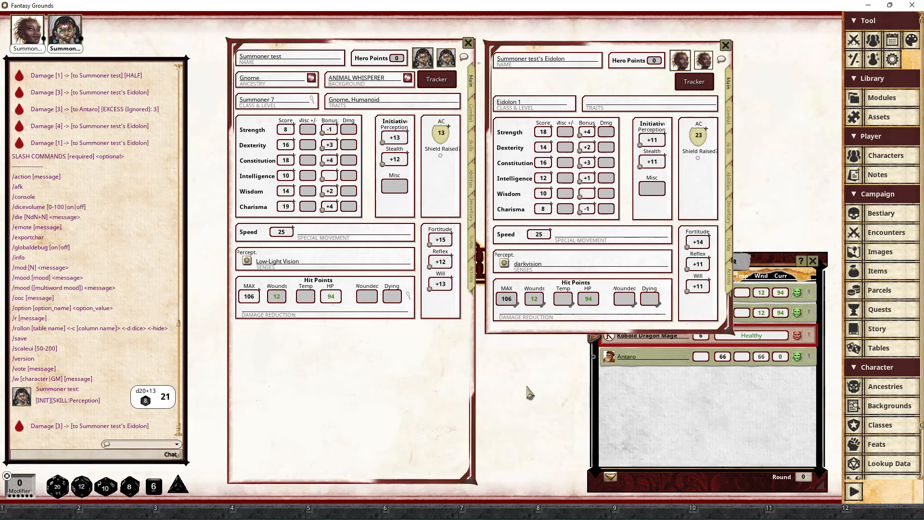
- Check the Eidolon's armor class and saving throw settings on its combat page, and view and close Summoner test's own character creation tracker
click(729, 118)
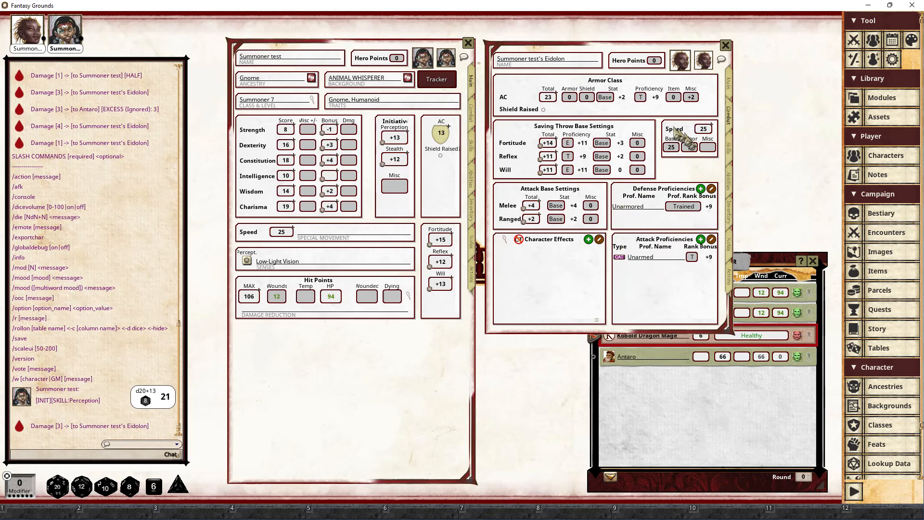
click(731, 88)
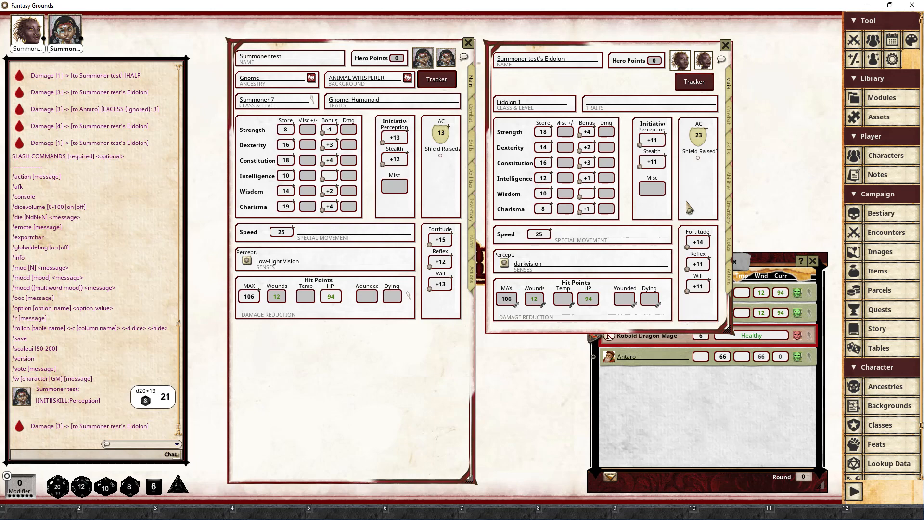
click(425, 82)
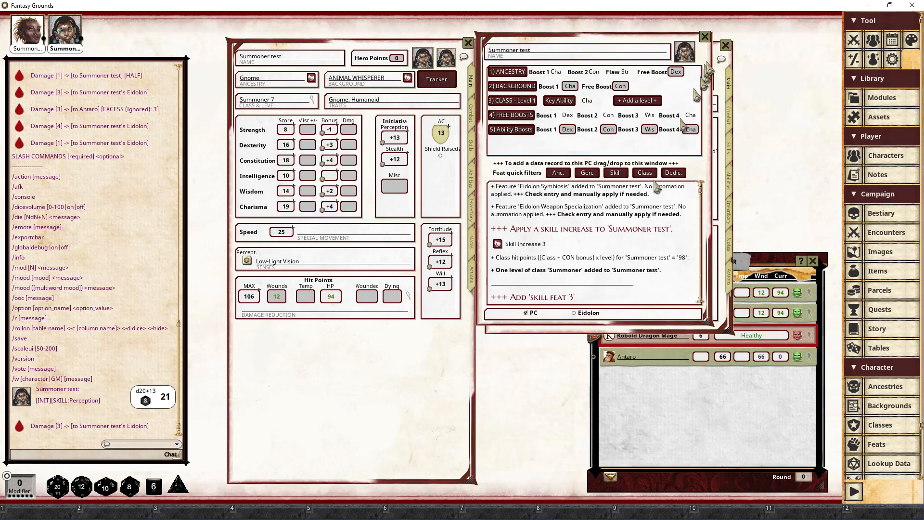
click(704, 36)
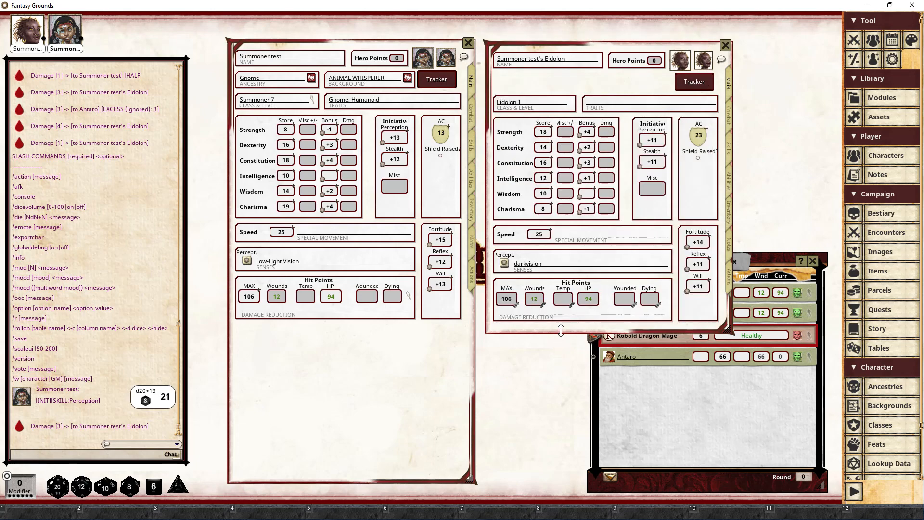
- Lengthen the Eidolon's character sheet slightly and review the weapons, spell slots and spells on Summoner test's actions page
drag(560, 331, 559, 362)
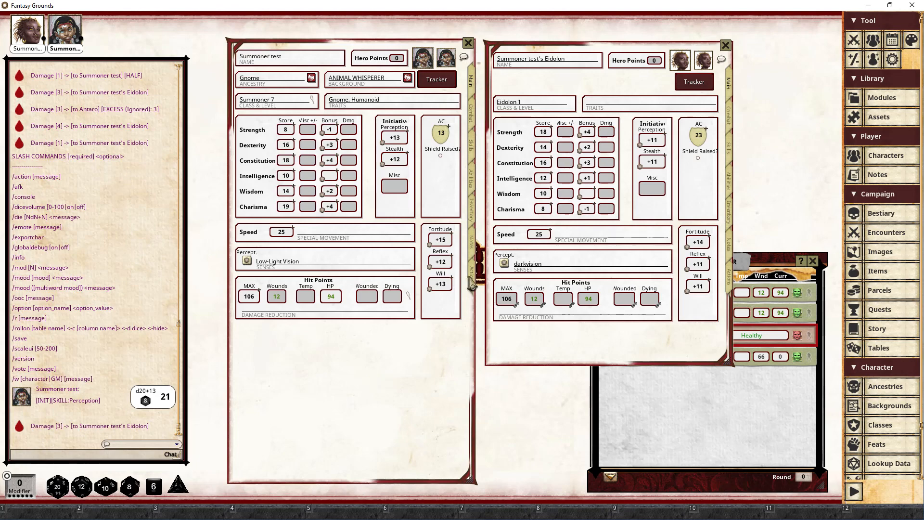
click(473, 286)
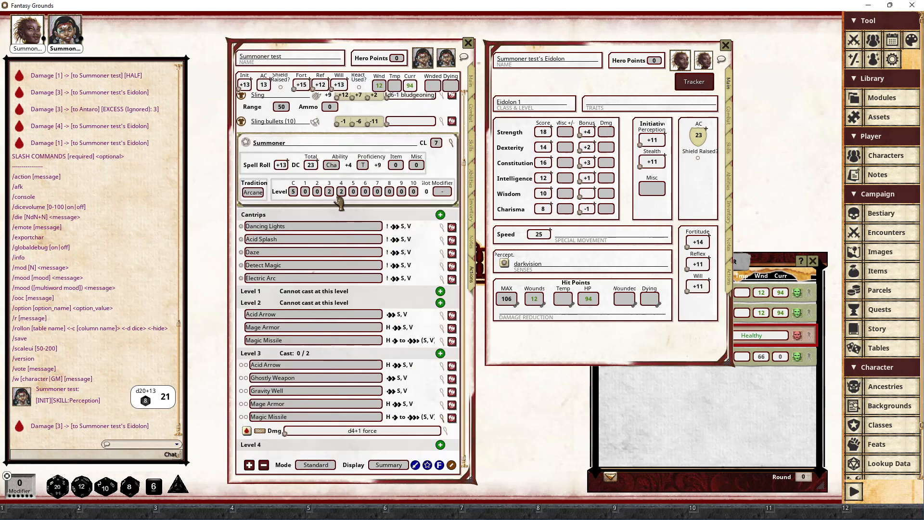
scroll(366, 271, up, 3)
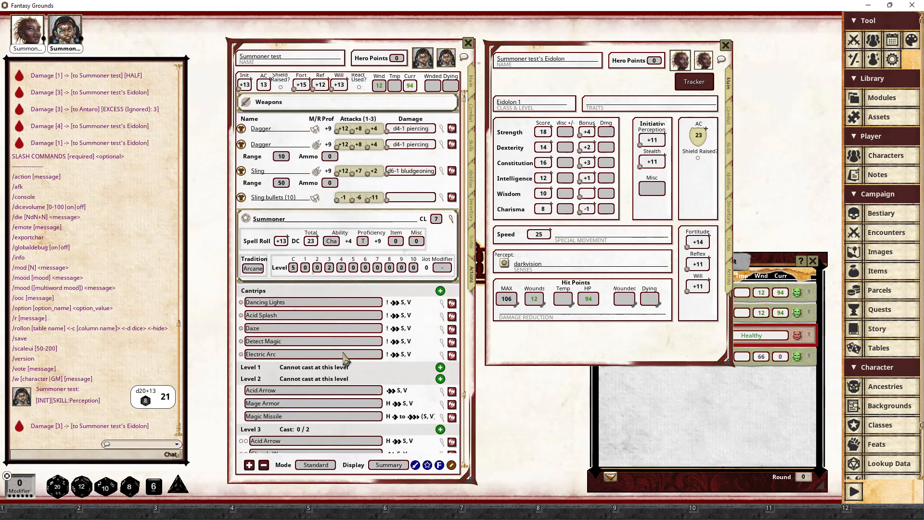
scroll(347, 356, down, 3)
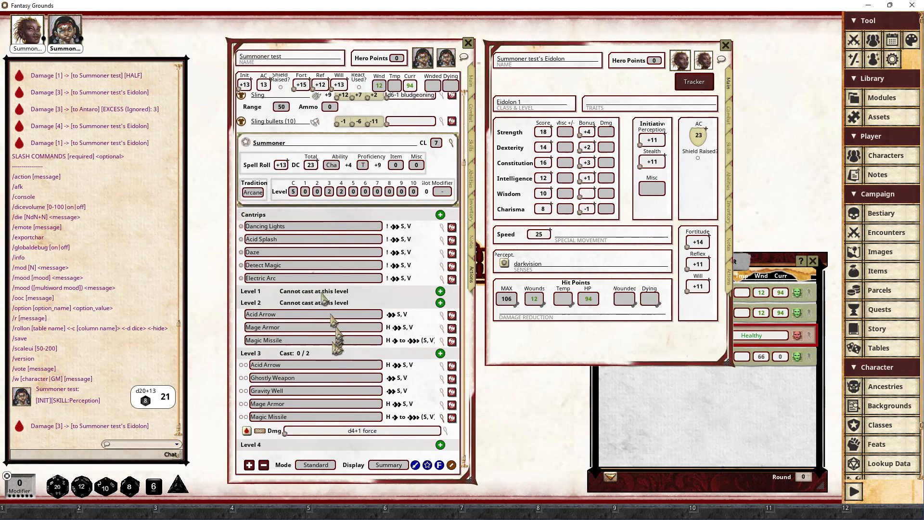